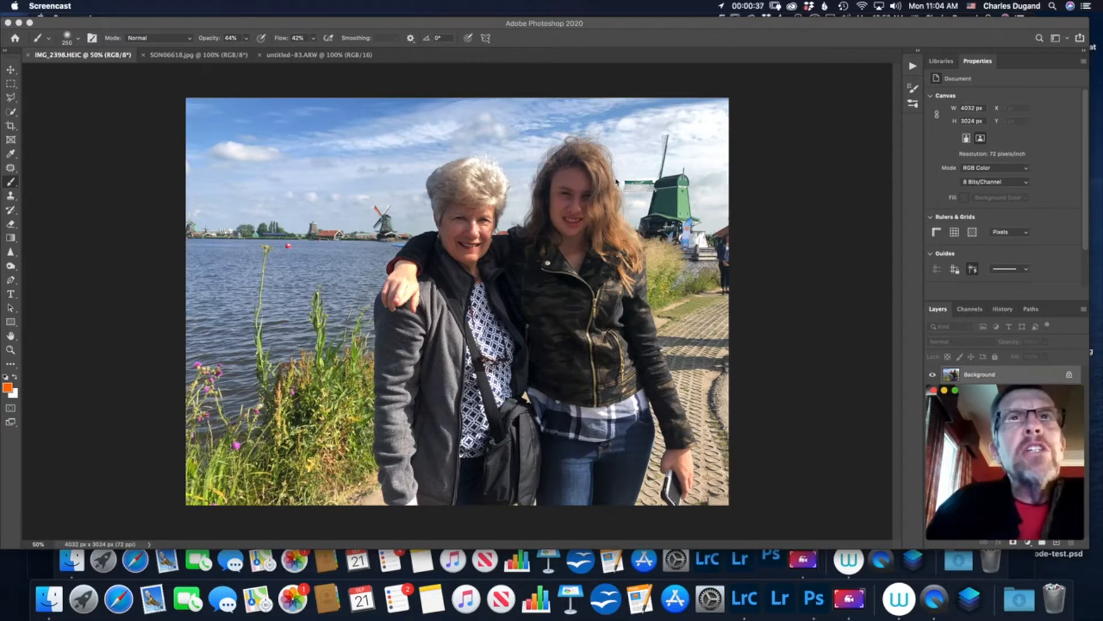
Look through the open egret and hummingbird photos, and return to the windmill portrait IMG_2398.HEIC.
left_click(207, 59)
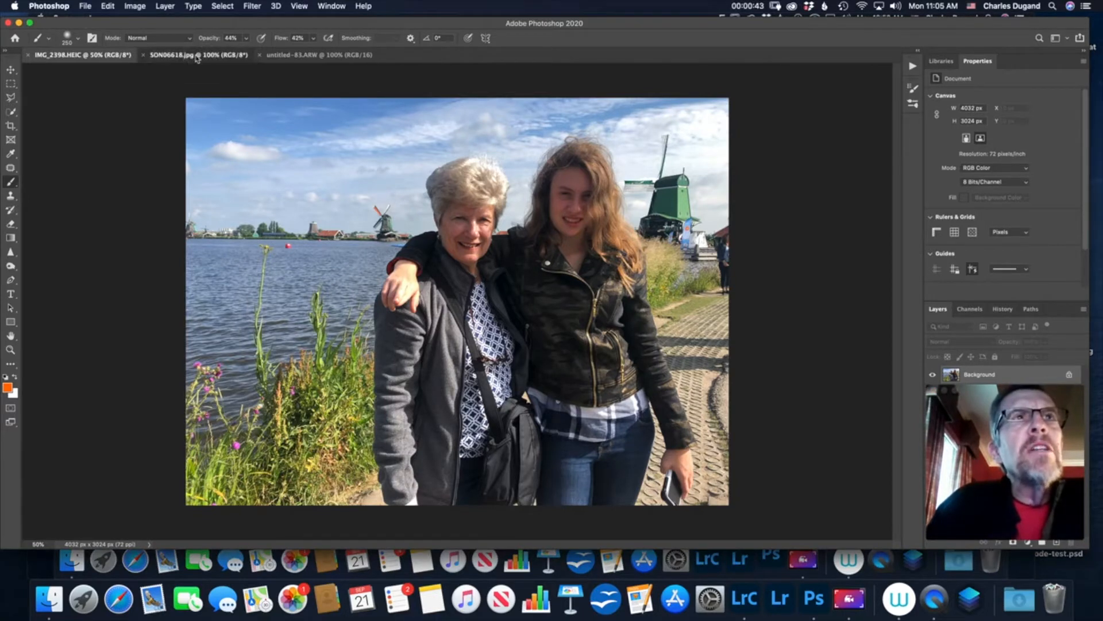
left_click(204, 58)
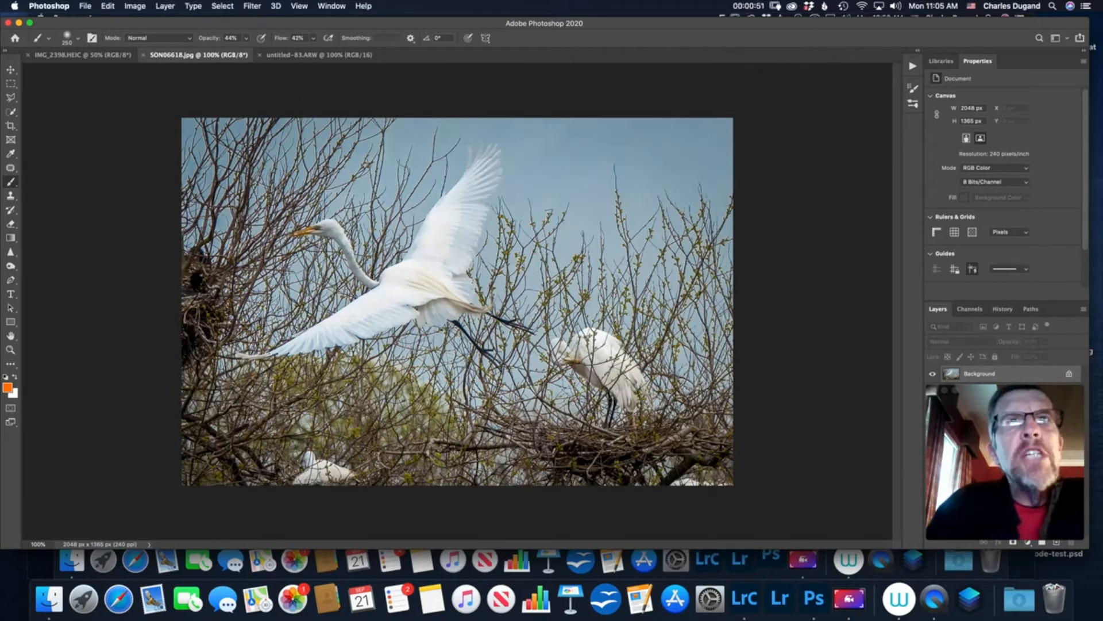
left_click(319, 55)
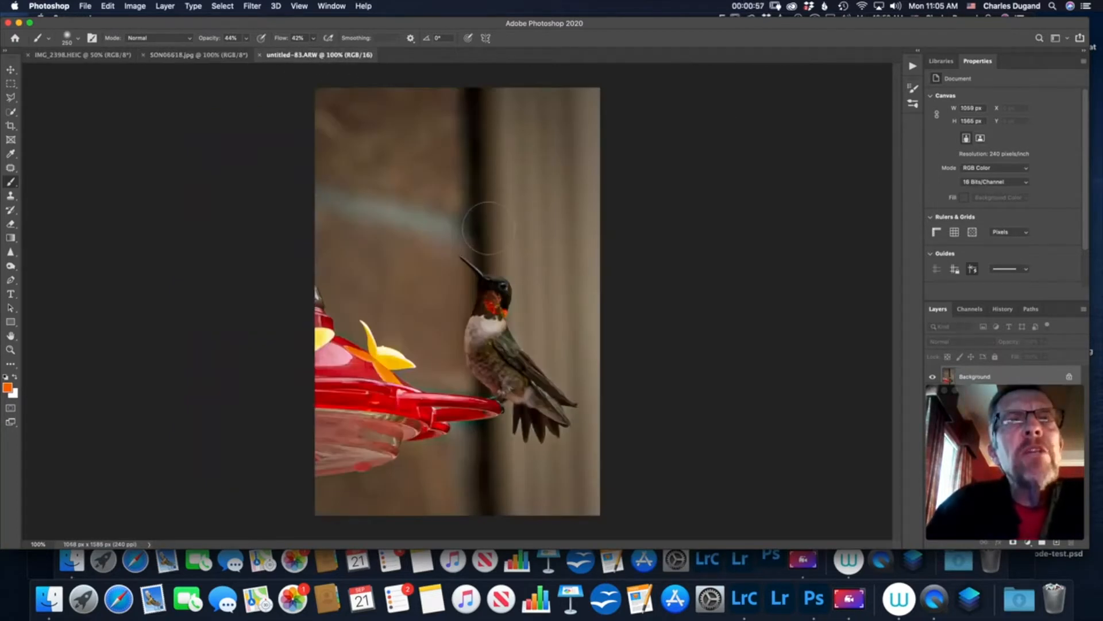
left_click(92, 59)
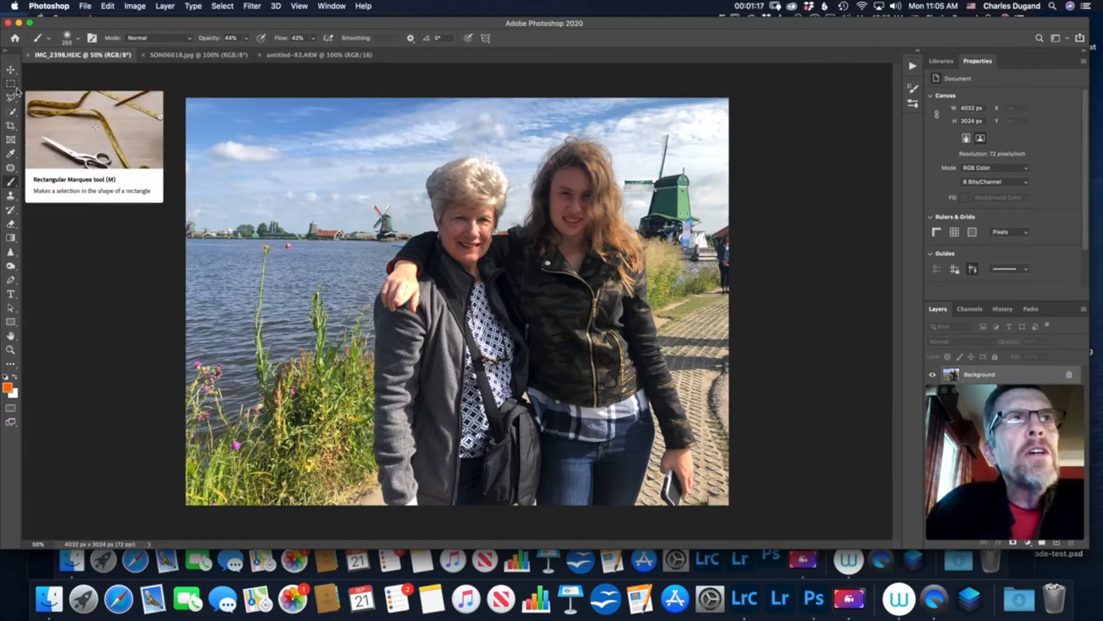
Select the sky with the Rectangular Marquee tool, from the photo's upper-left corner across its full width to about the horizon.
left_click(17, 90)
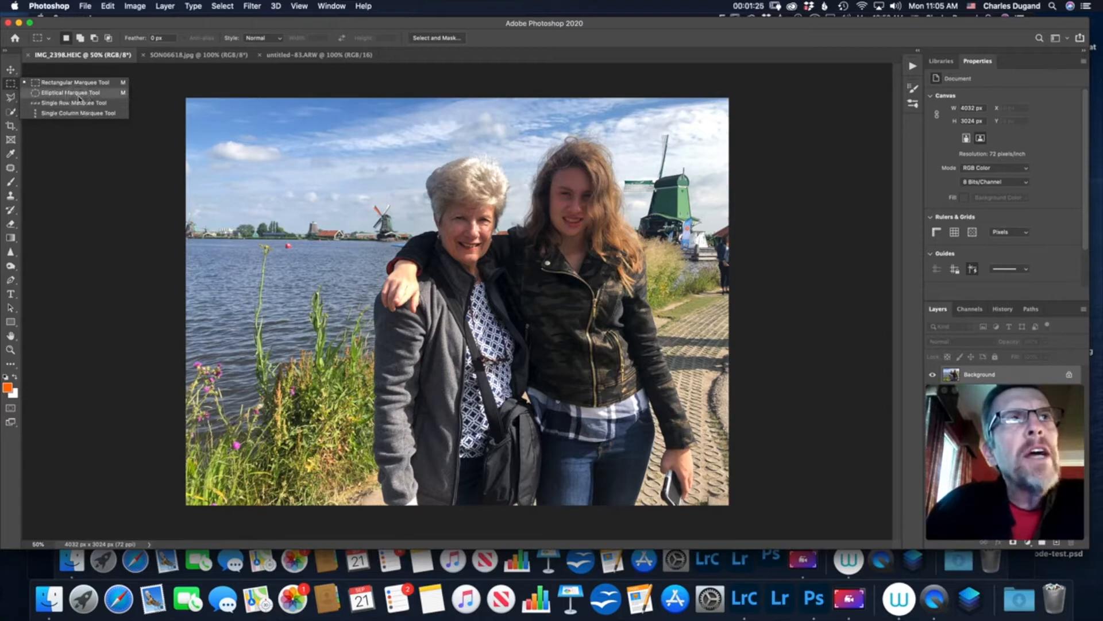
left_click(53, 84)
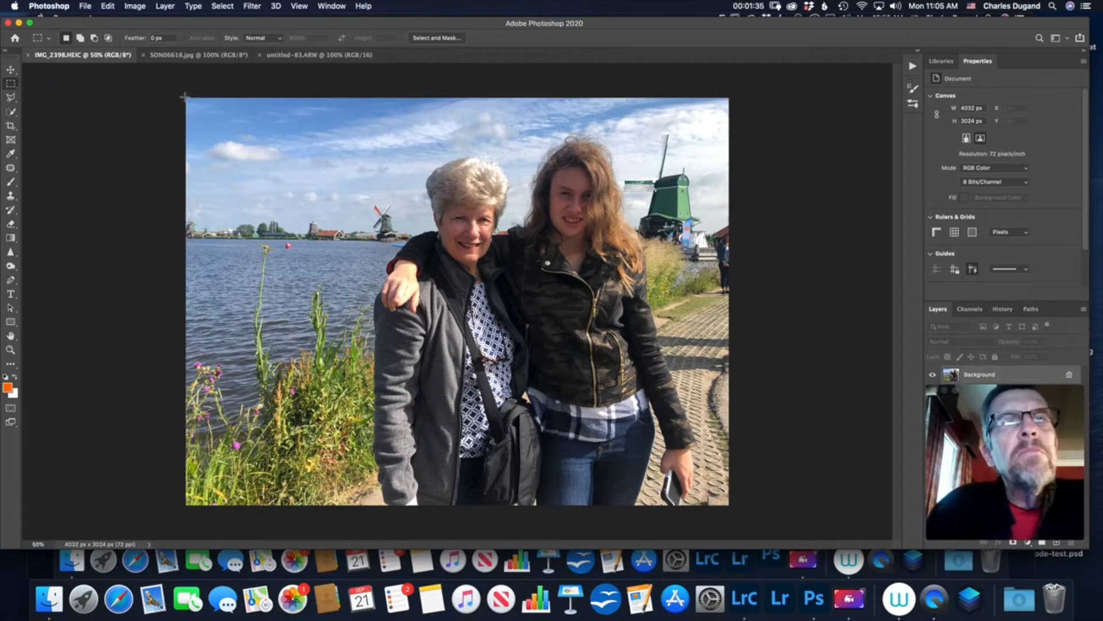
left_click_drag(184, 96, 741, 236)
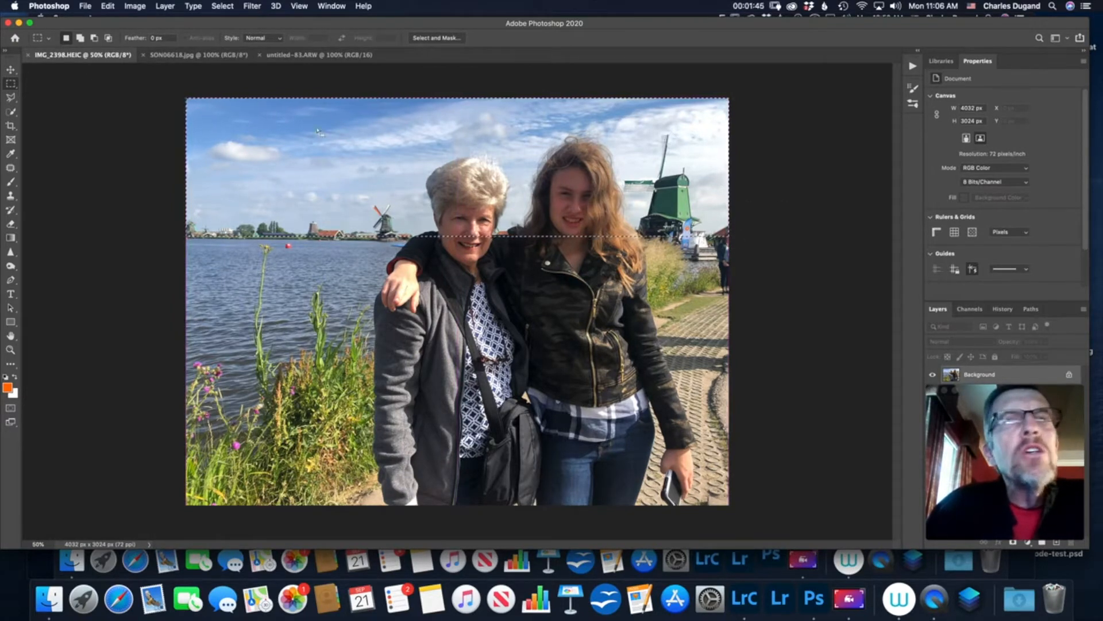
left_click(943, 64)
left_click(973, 63)
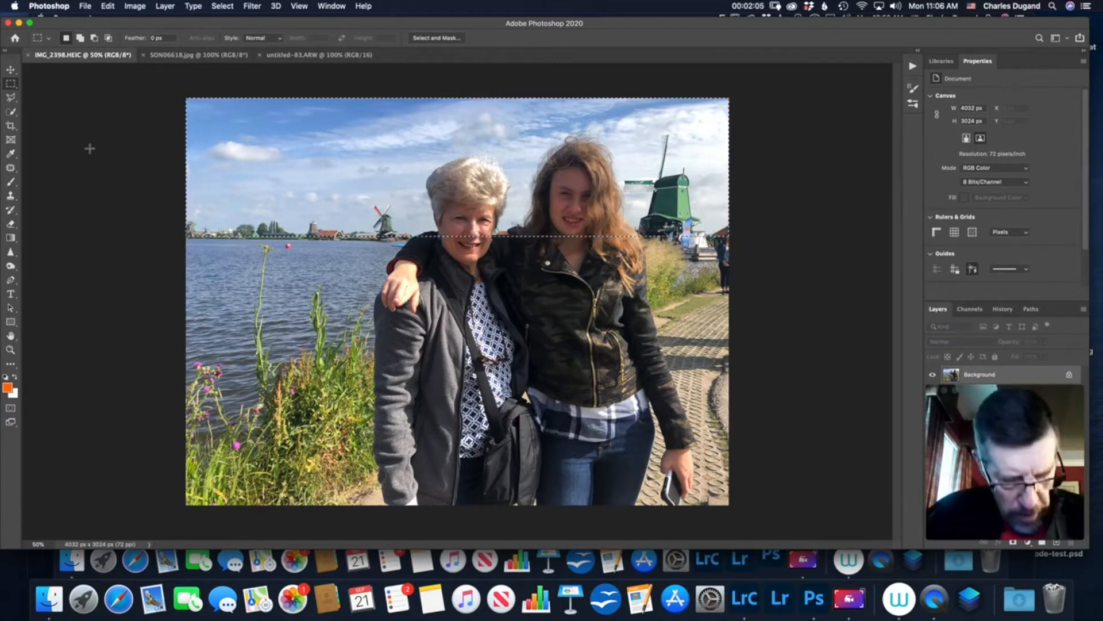
Add a rectangular area to the selection so it extends across the photo's full width to below the horizon.
key("shift")
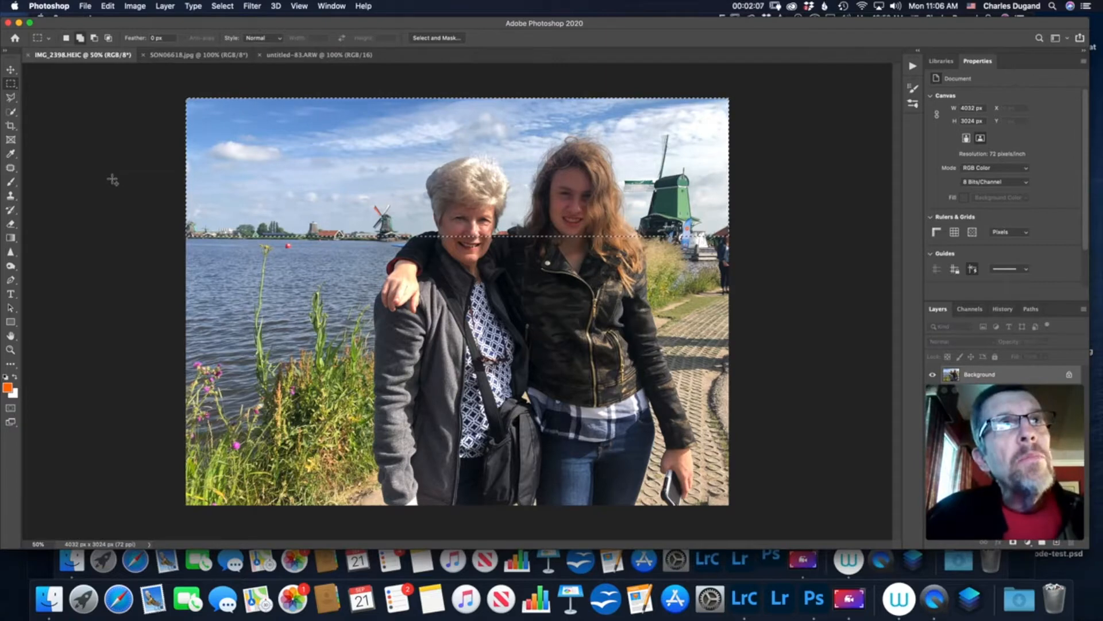
key("shift")
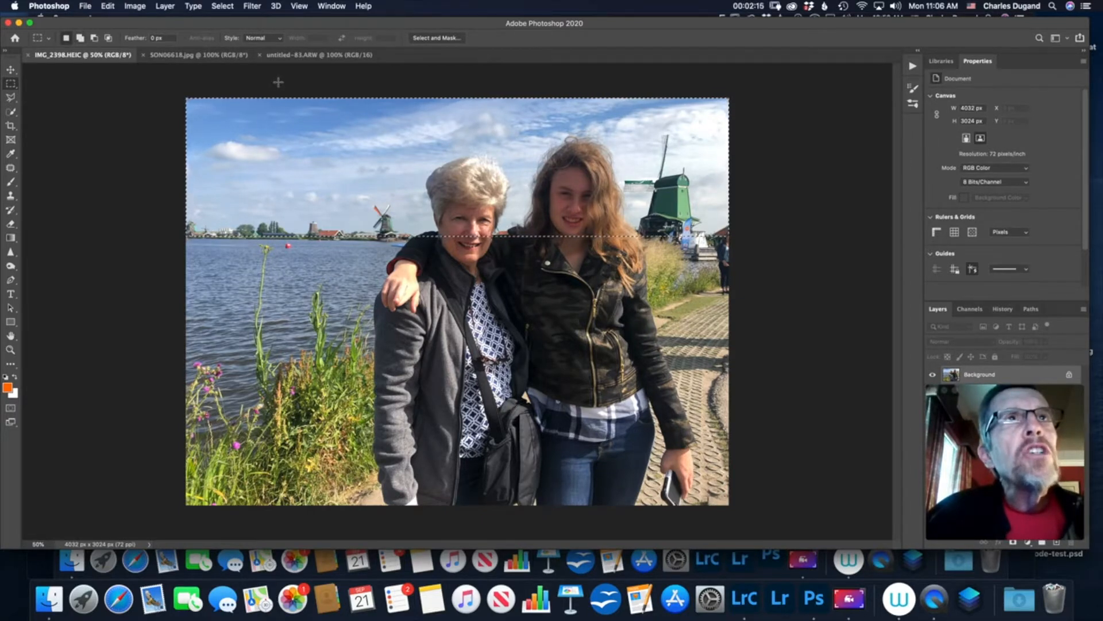
key("shift")
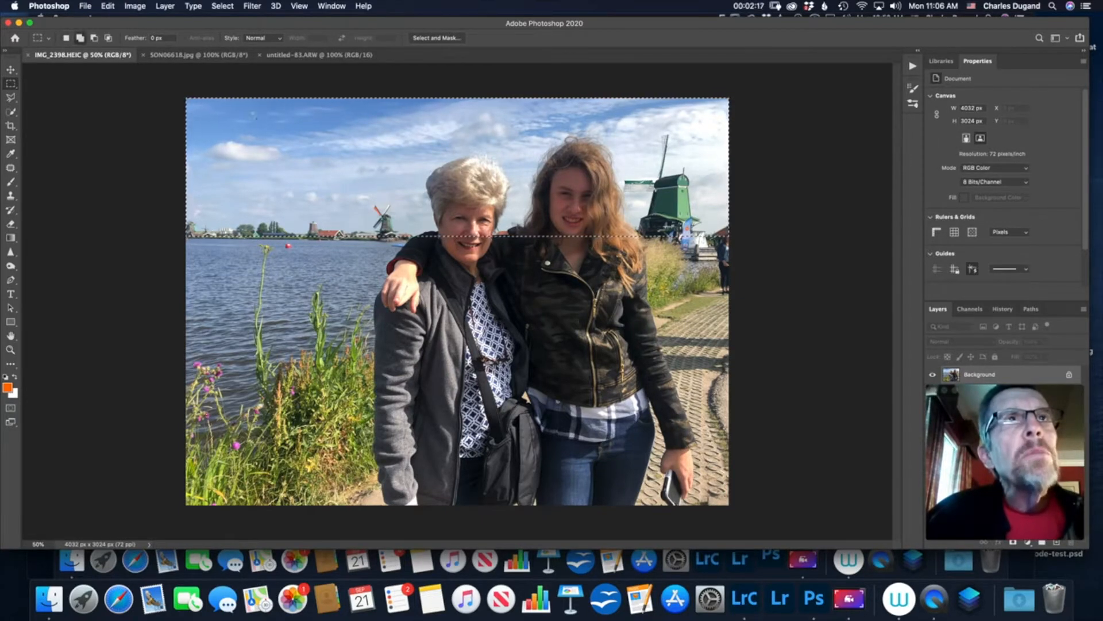
left_click_drag(329, 279, 736, 286)
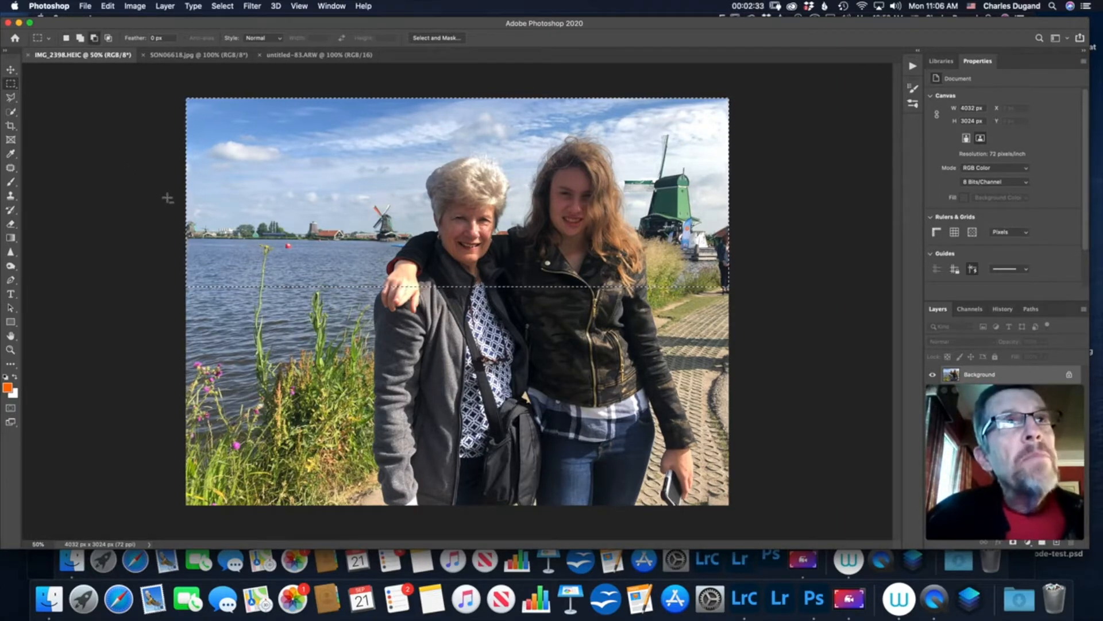
Subtract a full-width horizontal band just above the horizon from the selection, and deselect everything.
left_click_drag(193, 257, 529, 318)
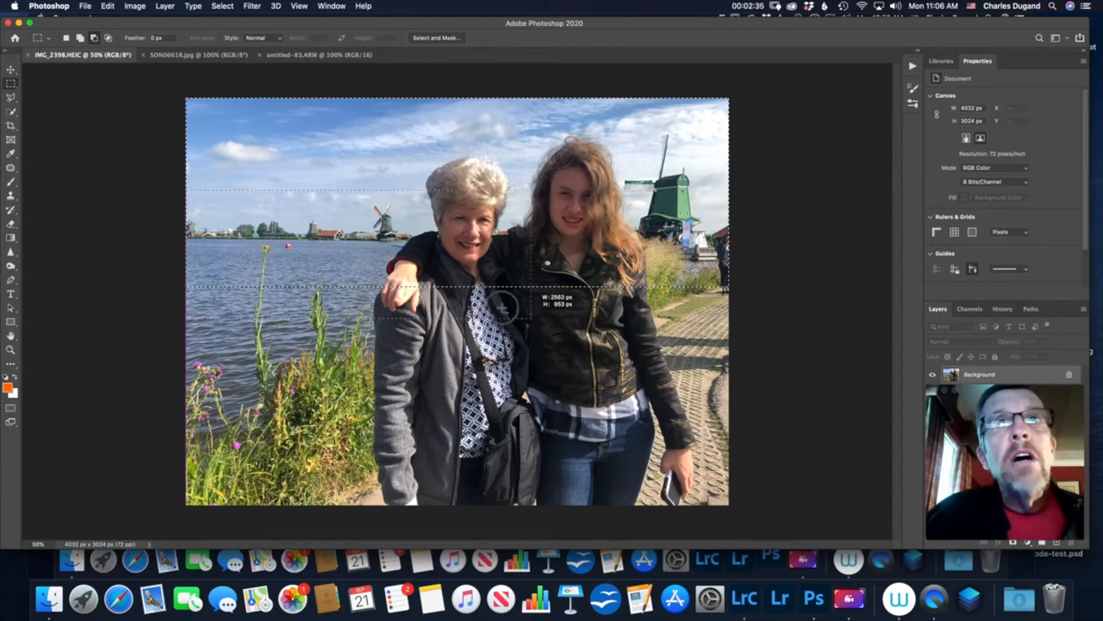
left_click_drag(680, 221, 741, 227)
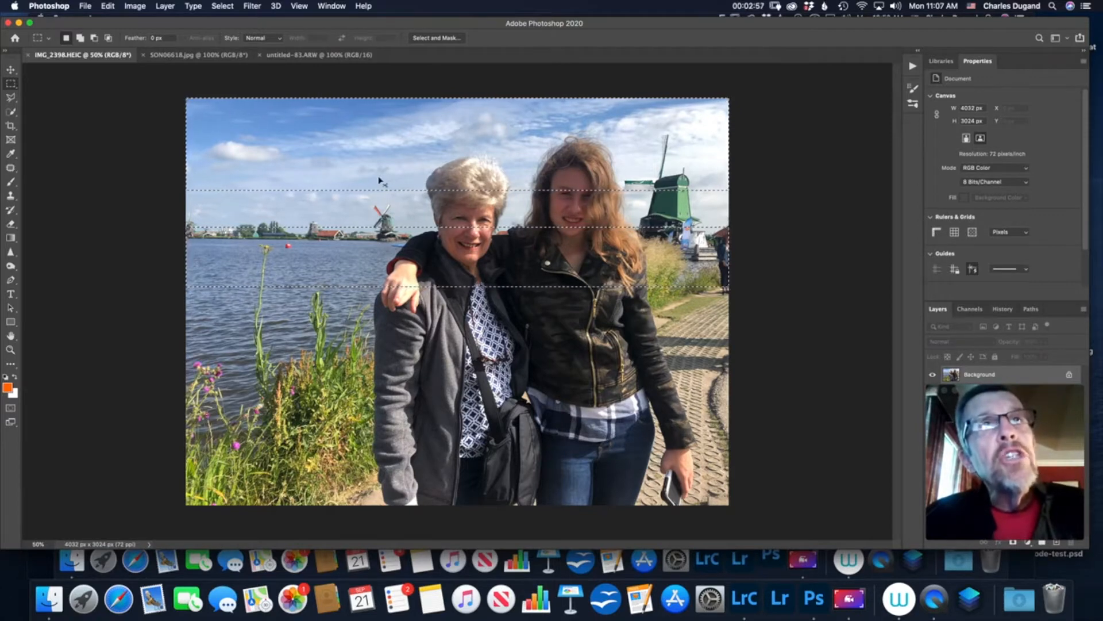
key("super+d")
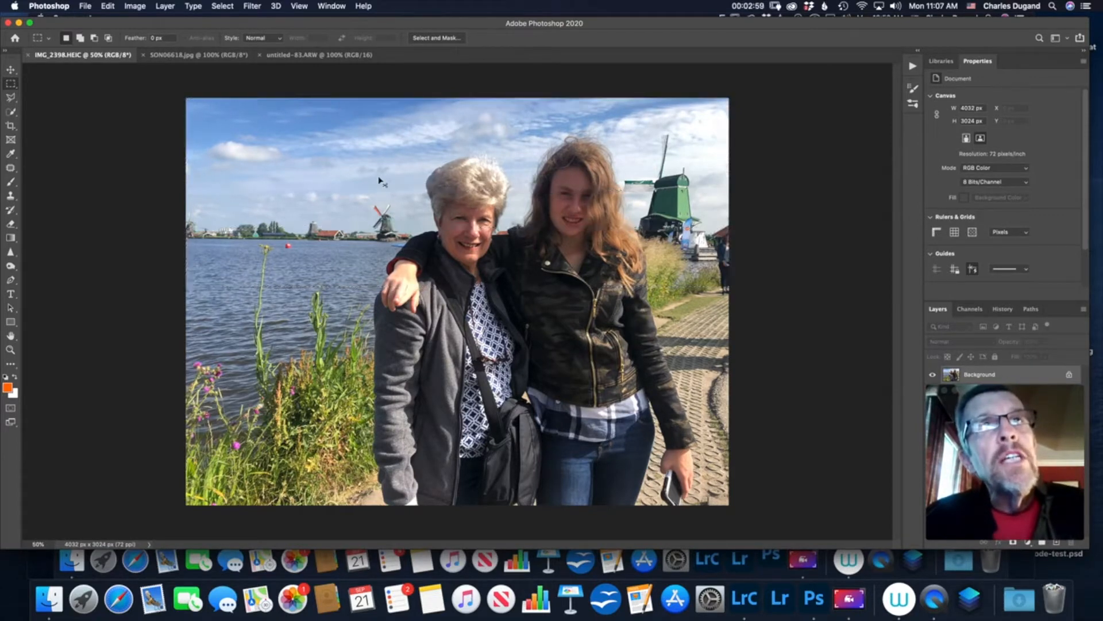
Draw a nearly circular selection with the Elliptical Marquee tool over the sky and part of the grey-haired woman's head.
left_click(13, 86)
left_click(57, 92)
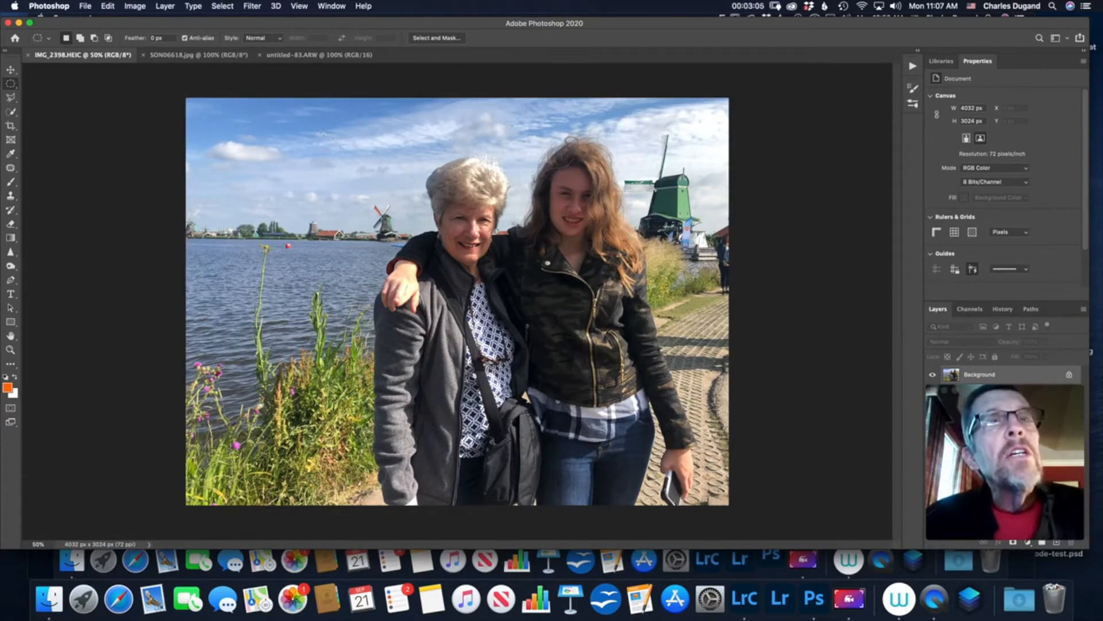
left_click_drag(362, 129, 482, 238)
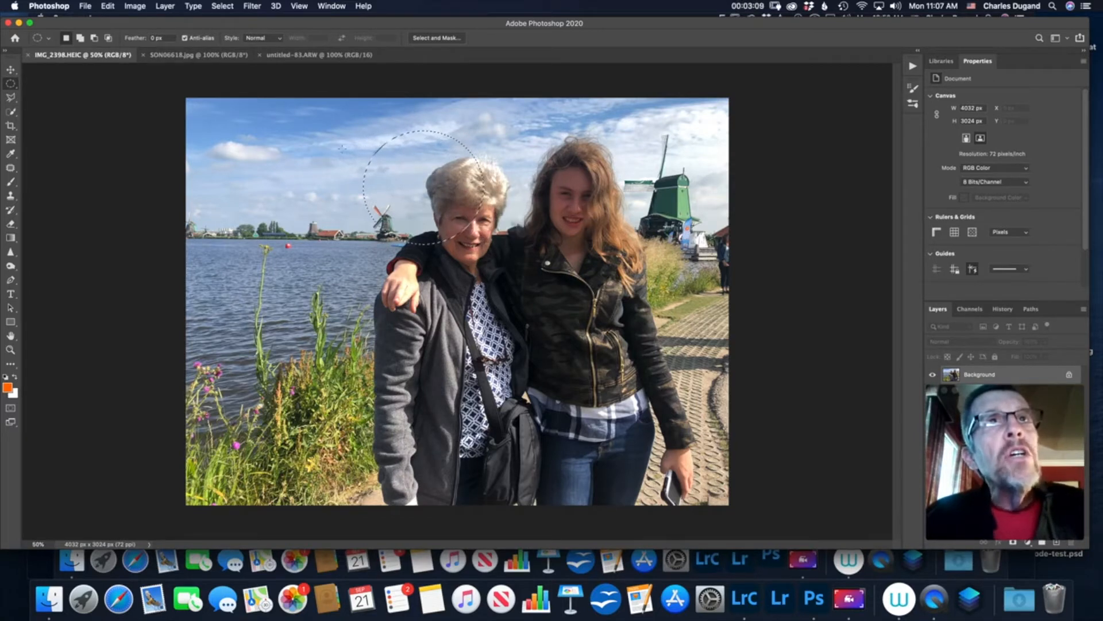
Reshape the elliptical selection by adding two smaller ellipses and subtracting one on its sky side, and deselect it.
key("shift")
left_click_drag(344, 140, 382, 213)
left_click_drag(309, 168, 363, 203)
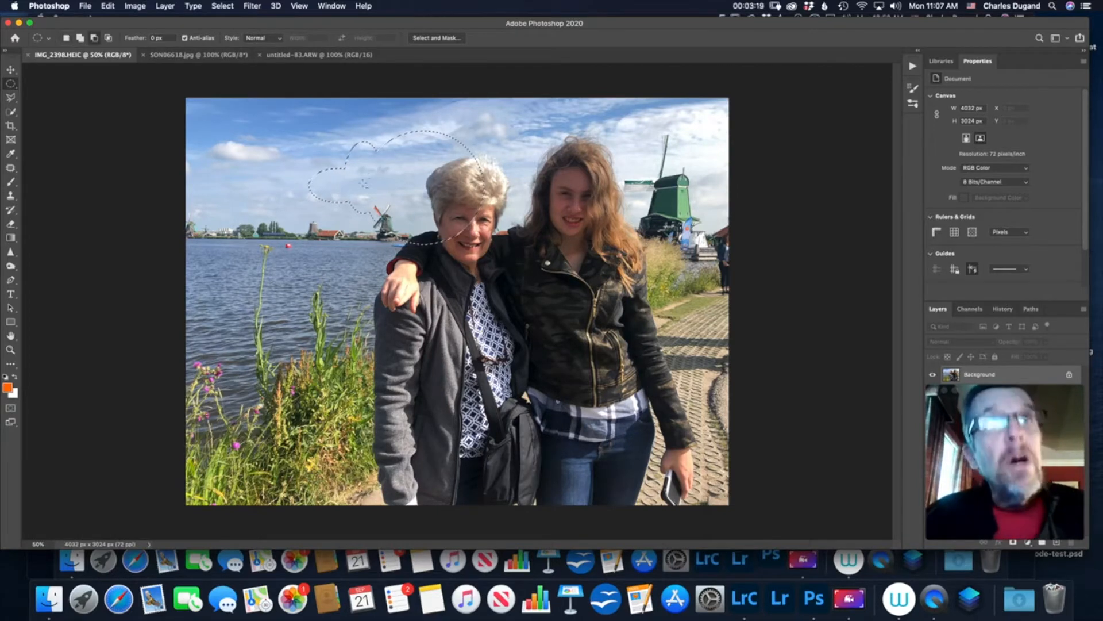
left_click_drag(341, 130, 394, 181)
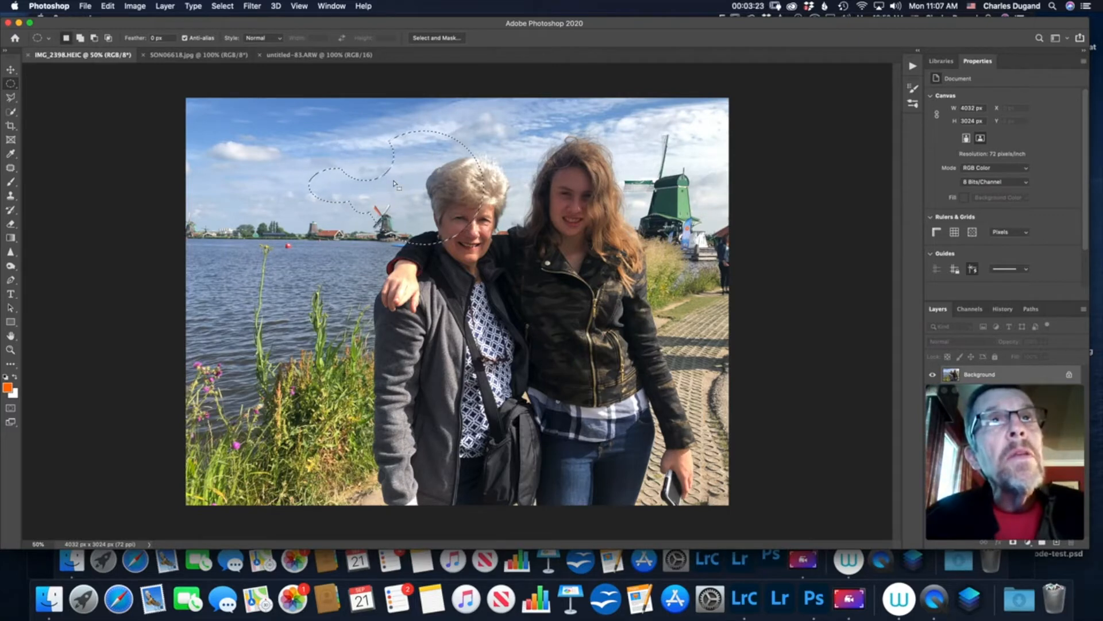
left_click(395, 184)
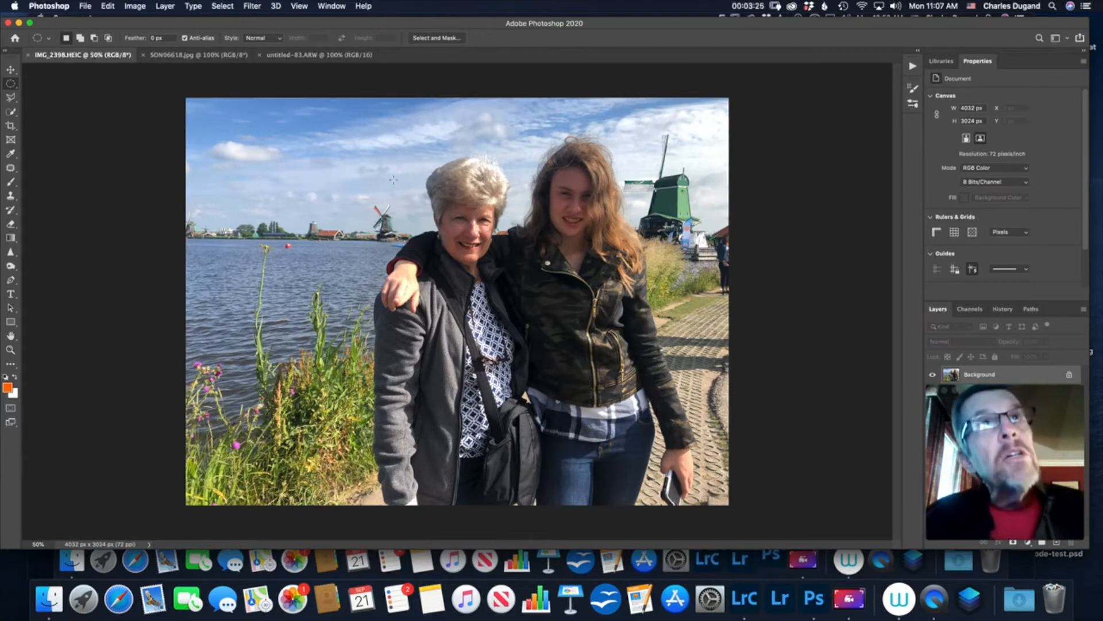
Outline an irregular area around the distant shoreline and nearby water with the Polygonal Lasso tool, and deselect it.
left_click(10, 99)
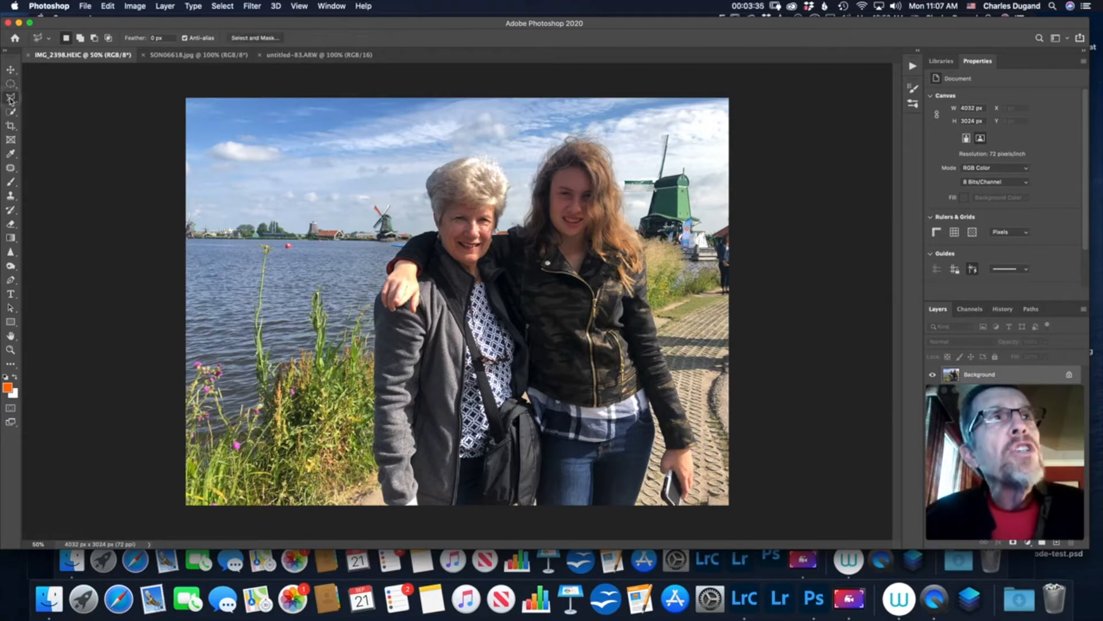
left_click(242, 213)
left_click(222, 226)
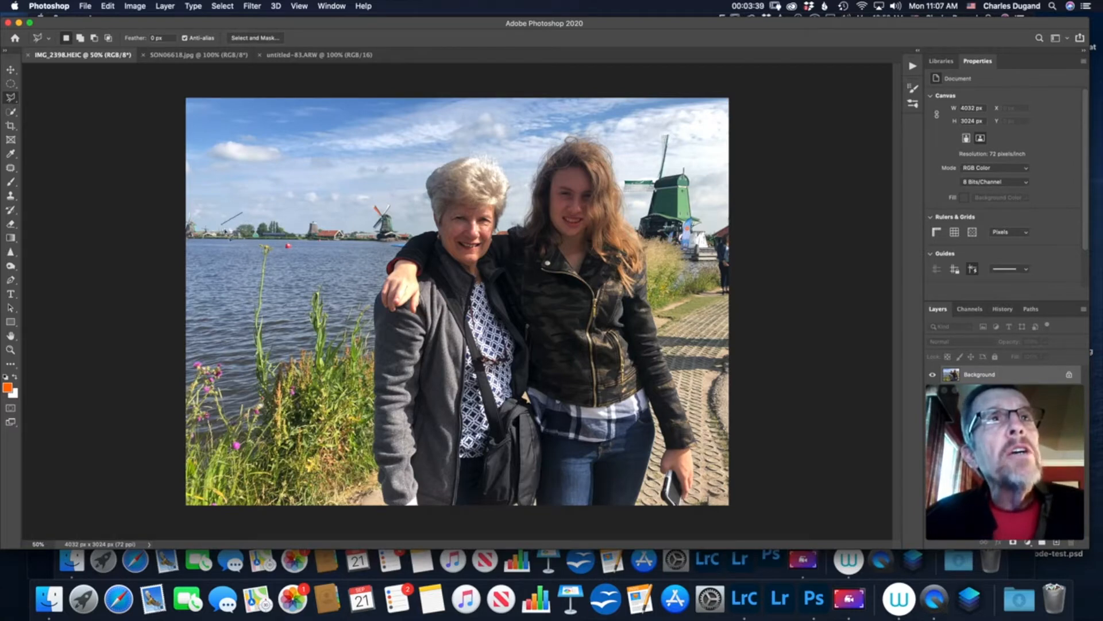
left_click(241, 269)
left_click(254, 246)
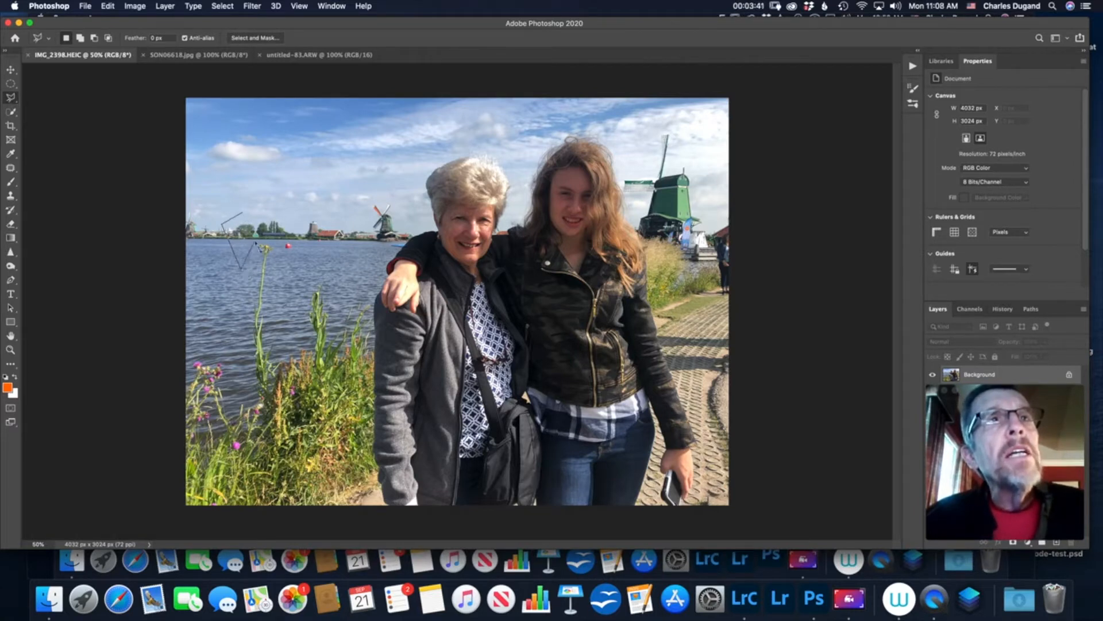
left_click(312, 255)
left_click(338, 275)
left_click(354, 208)
left_click(269, 184)
left_click(246, 216)
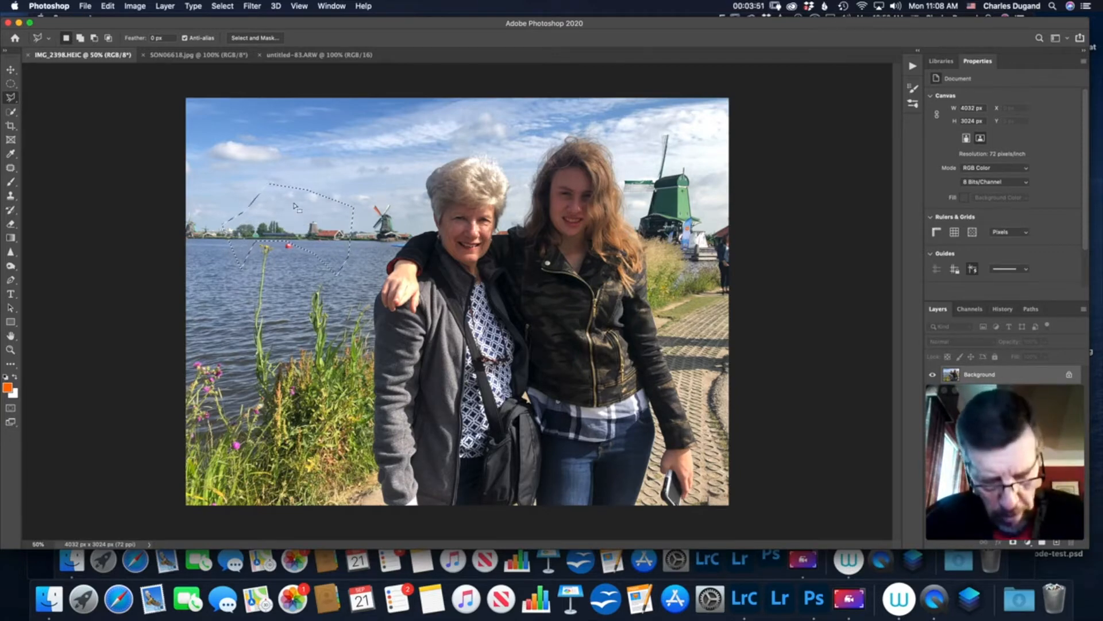
key("super+d")
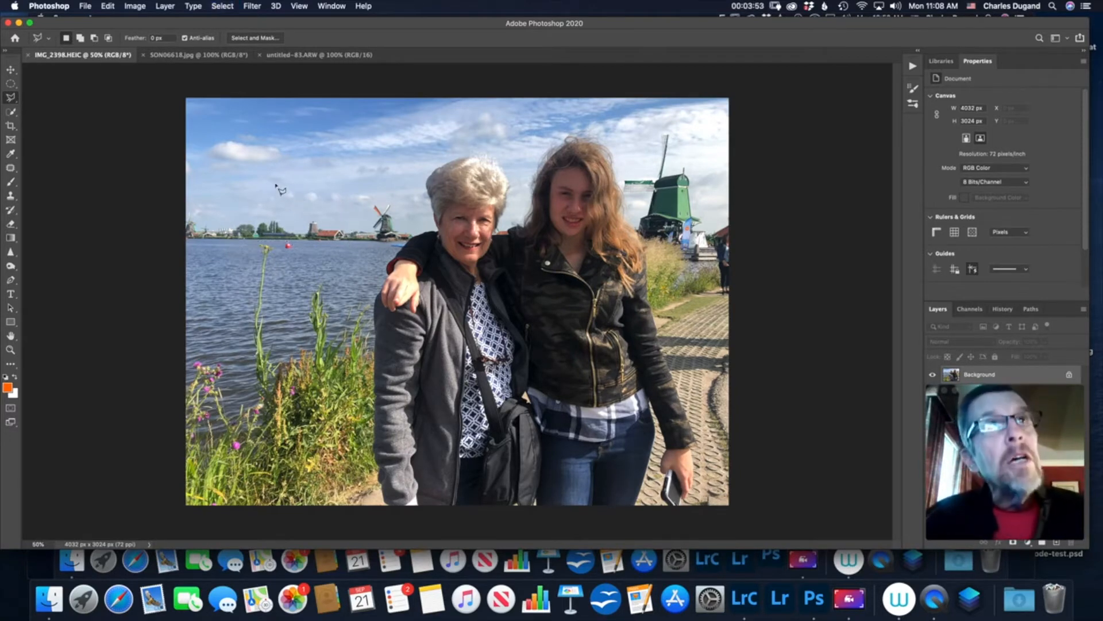
Outline a straight-sided area of sky beside the small white cloud with the Polygonal Lasso tool, and deselect it.
left_click(244, 154)
left_click(230, 188)
left_click(295, 200)
left_click(312, 154)
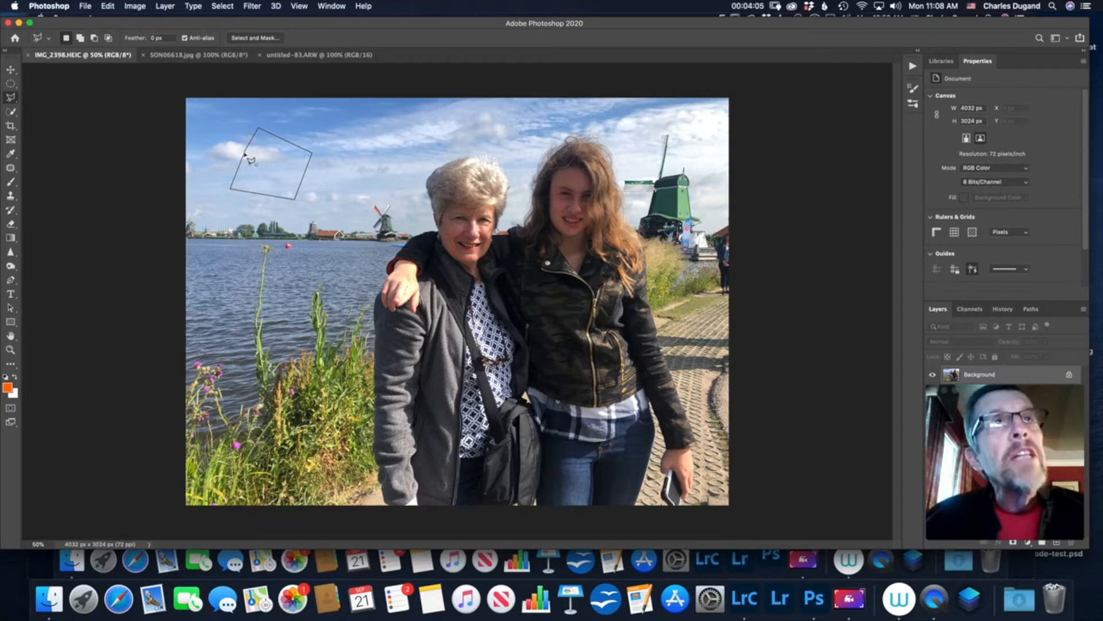
left_click(246, 154)
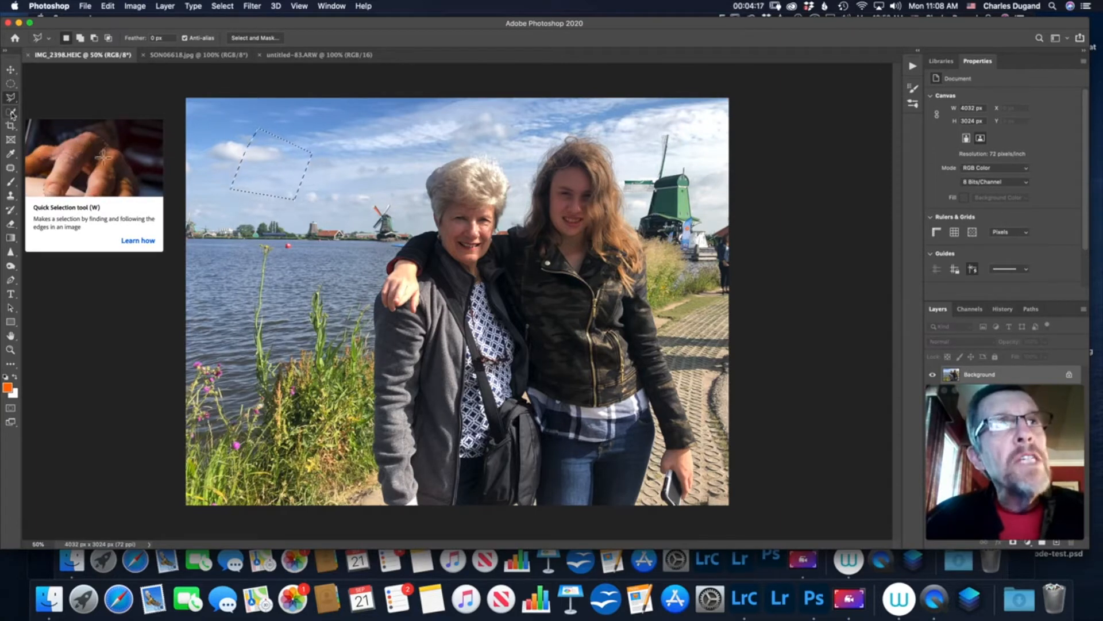
key("super+d")
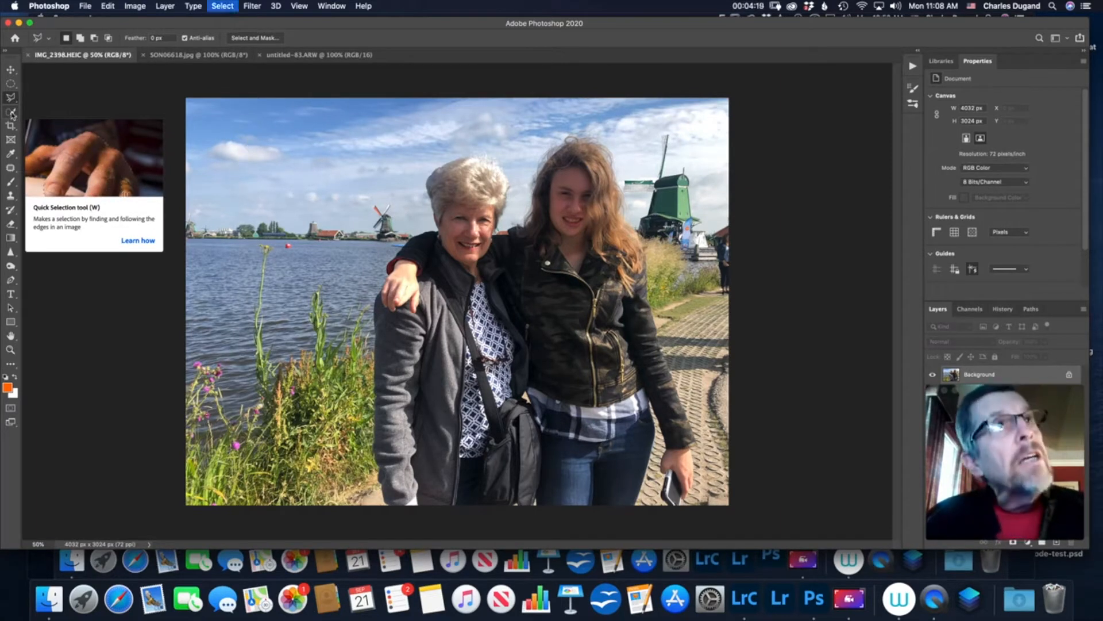
Select the whole sky behind the two people with the Quick Selection tool at brush size 175, and deselect it.
left_click(11, 115)
left_click(11, 115)
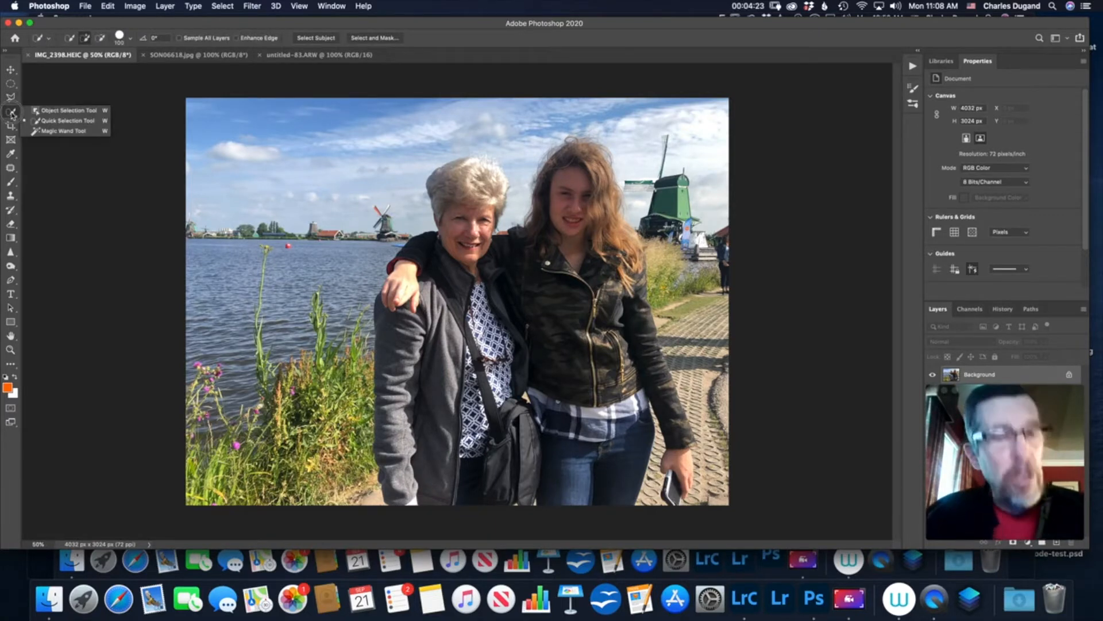
left_click(72, 123)
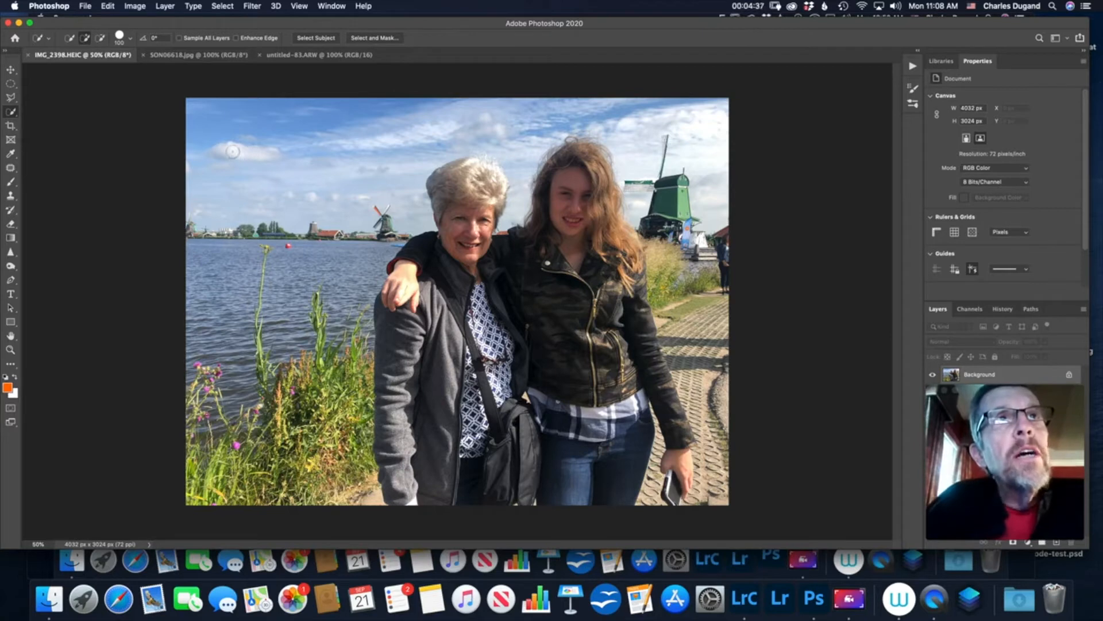
key("bracketright")
key("bracketright")
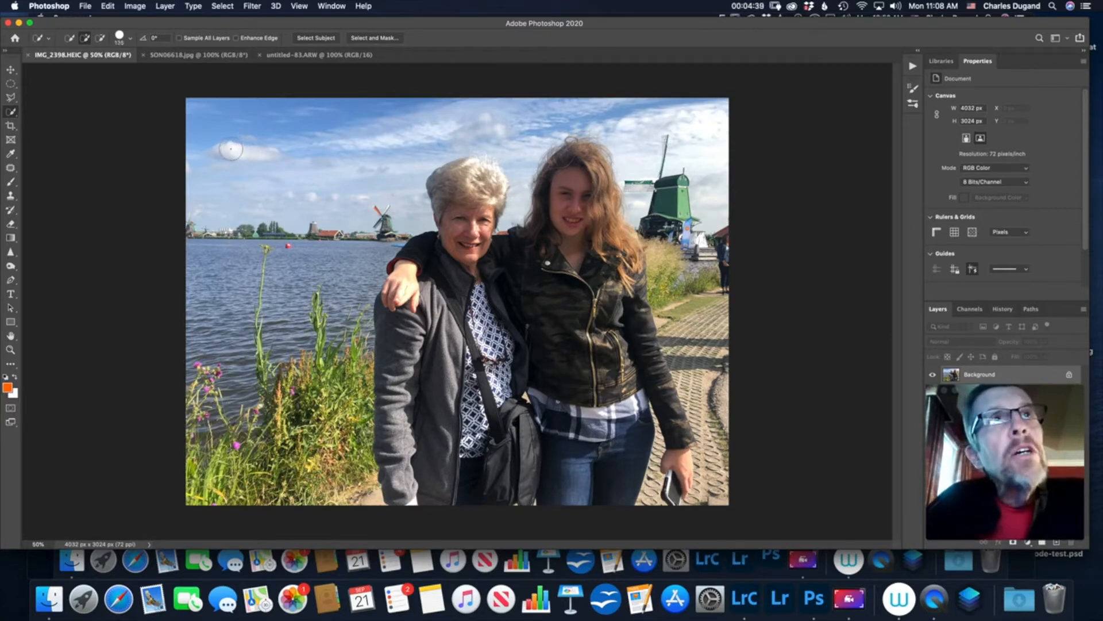
key("bracketright")
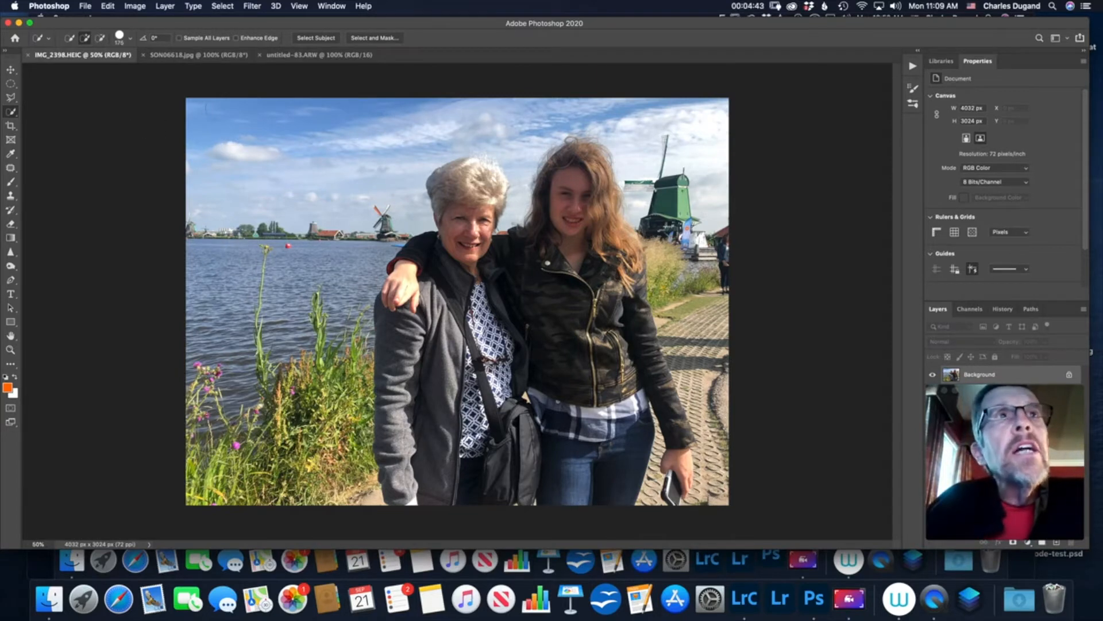
left_click(212, 120)
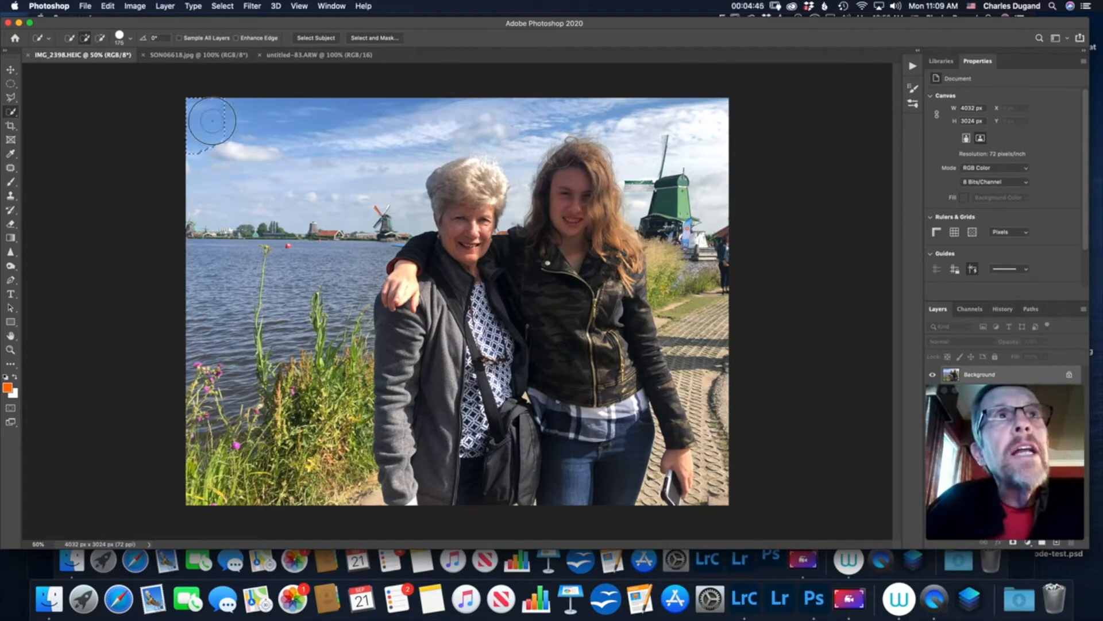
mouse_move(211, 120)
left_mouse_down()
mouse_move(286, 123)
mouse_move(281, 148)
mouse_move(241, 155)
mouse_move(315, 128)
mouse_move(470, 111)
mouse_move(682, 116)
mouse_move(685, 138)
left_mouse_up()
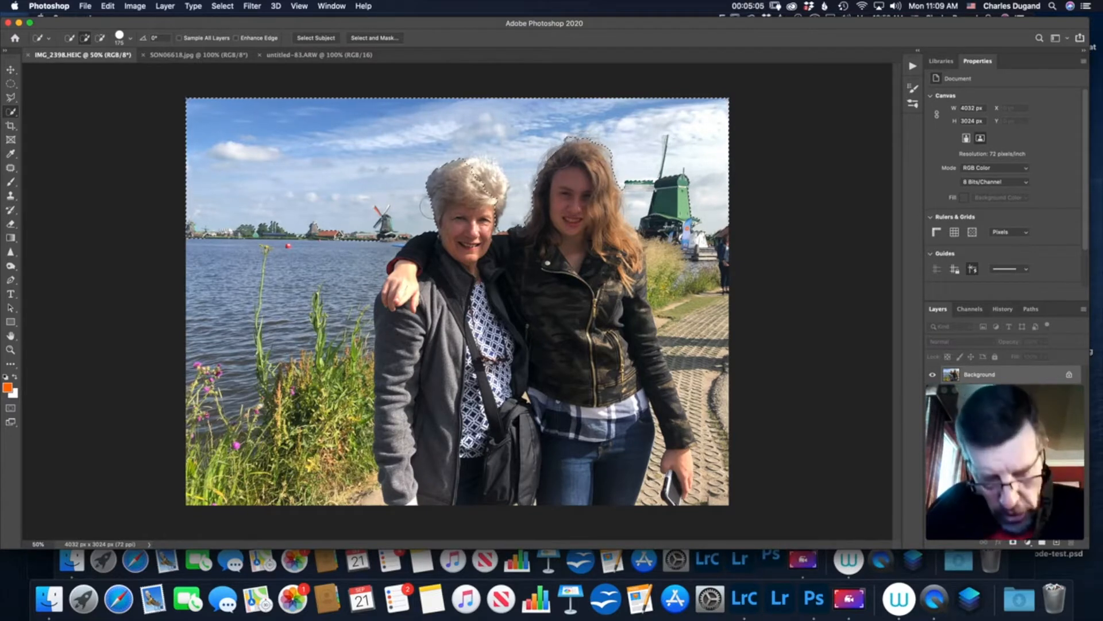
key("super+d")
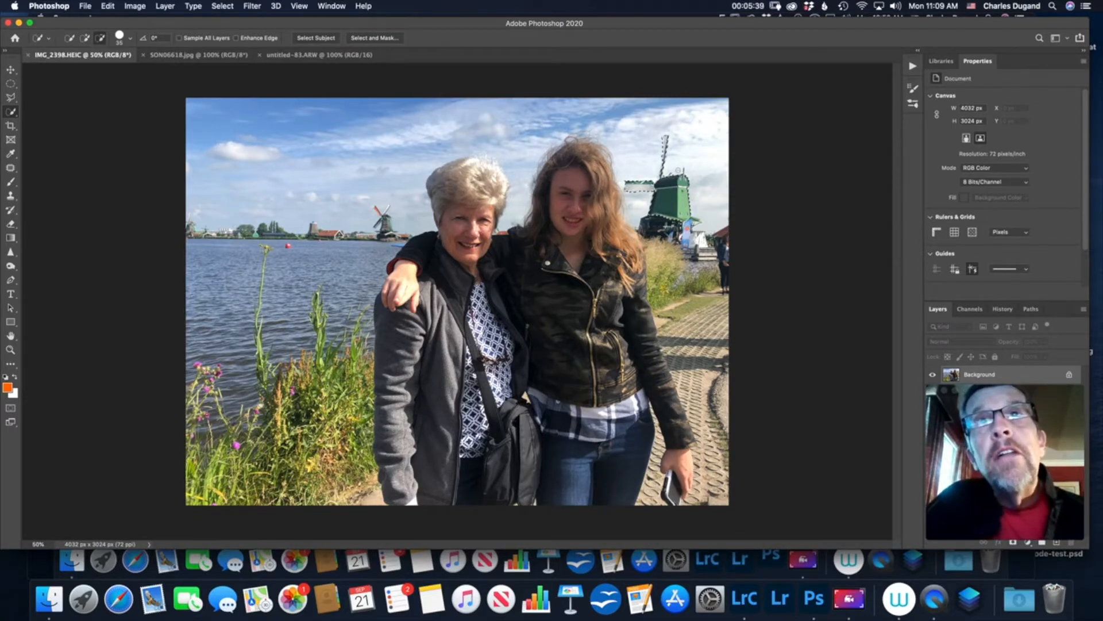
Recolor the selected green windmill with a Hue/Saturation adjustment layer at hue +180 and saturation +57, and delete that layer.
key("alt")
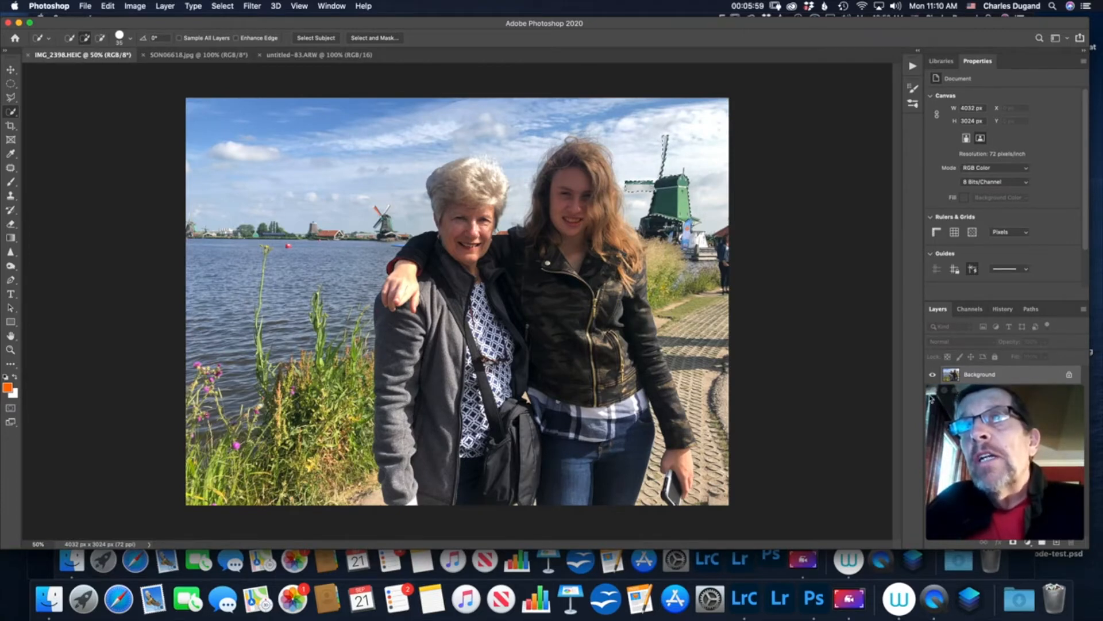
left_click(1028, 543)
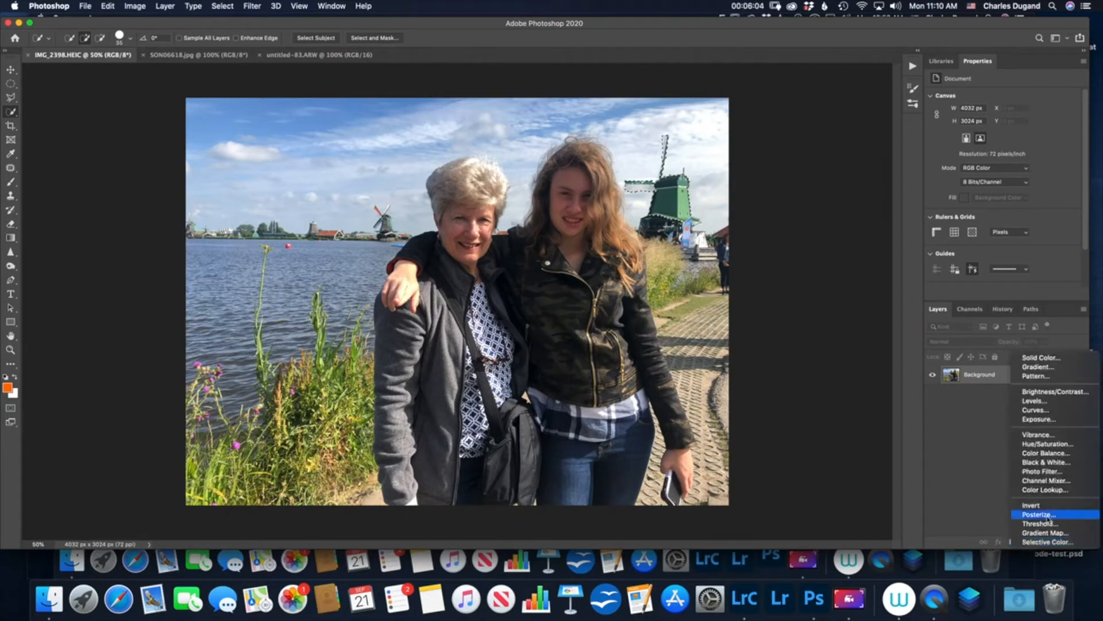
left_click(1050, 446)
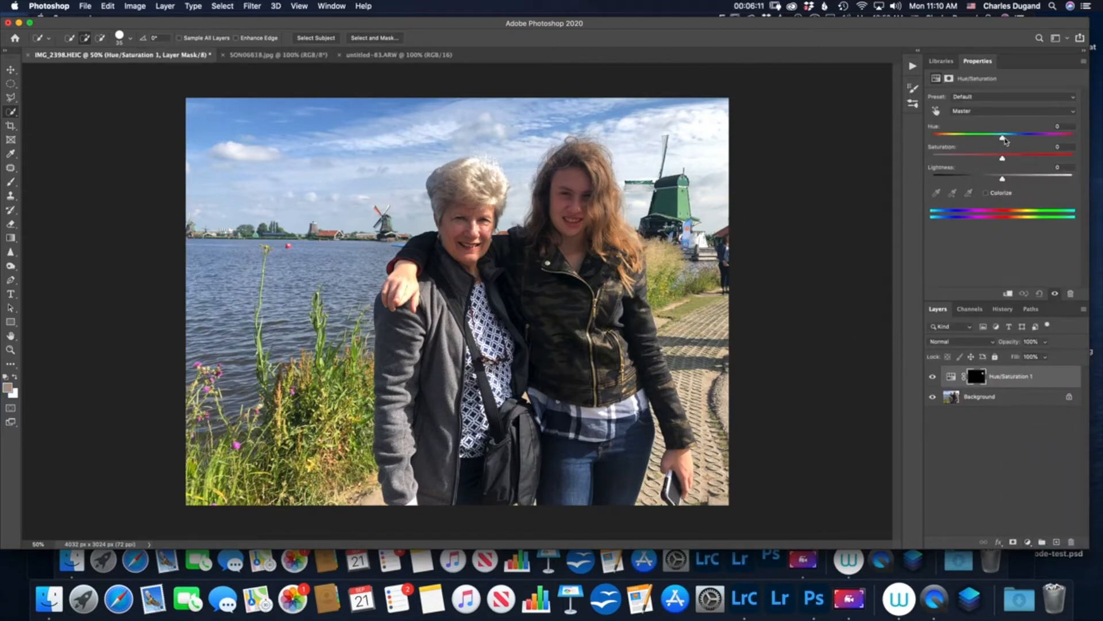
left_click_drag(1003, 139, 1072, 140)
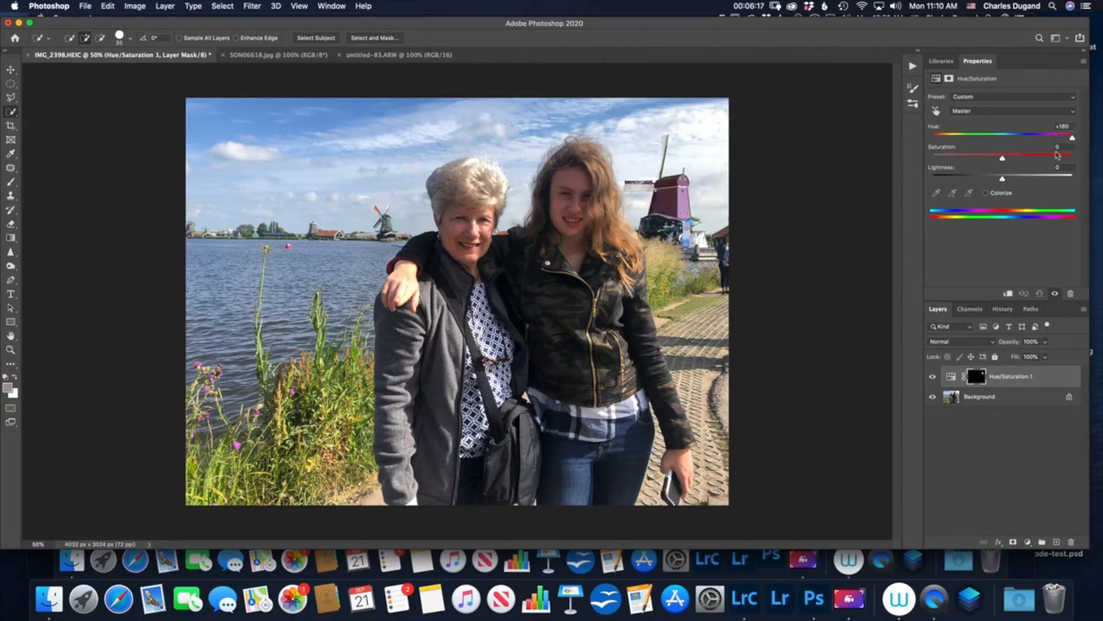
left_click_drag(1003, 162, 1044, 164)
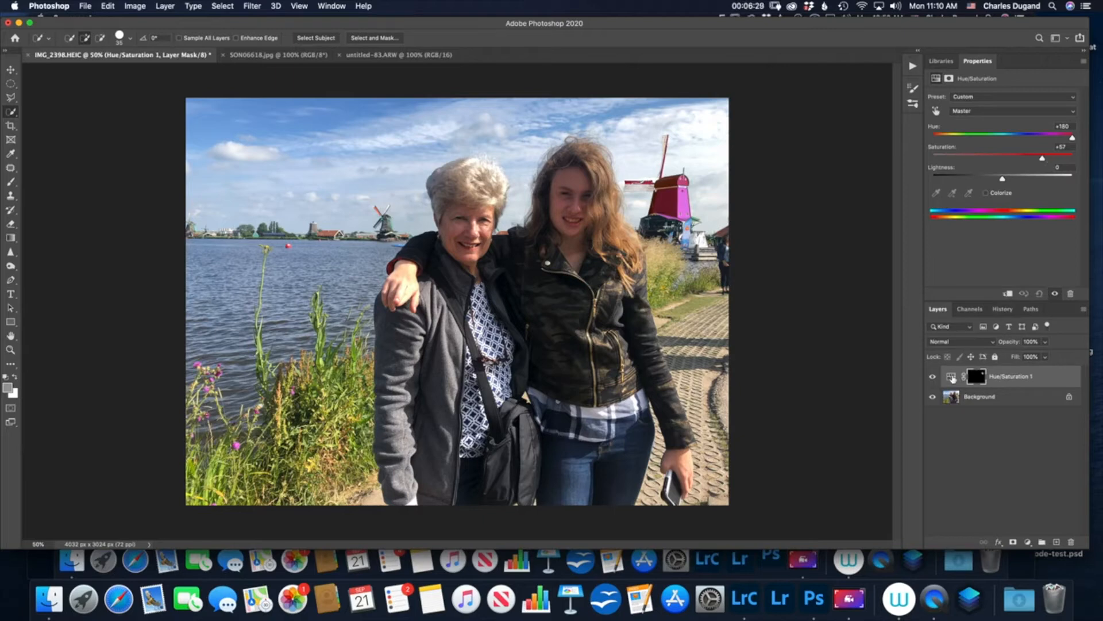
left_click_drag(953, 377, 1072, 545)
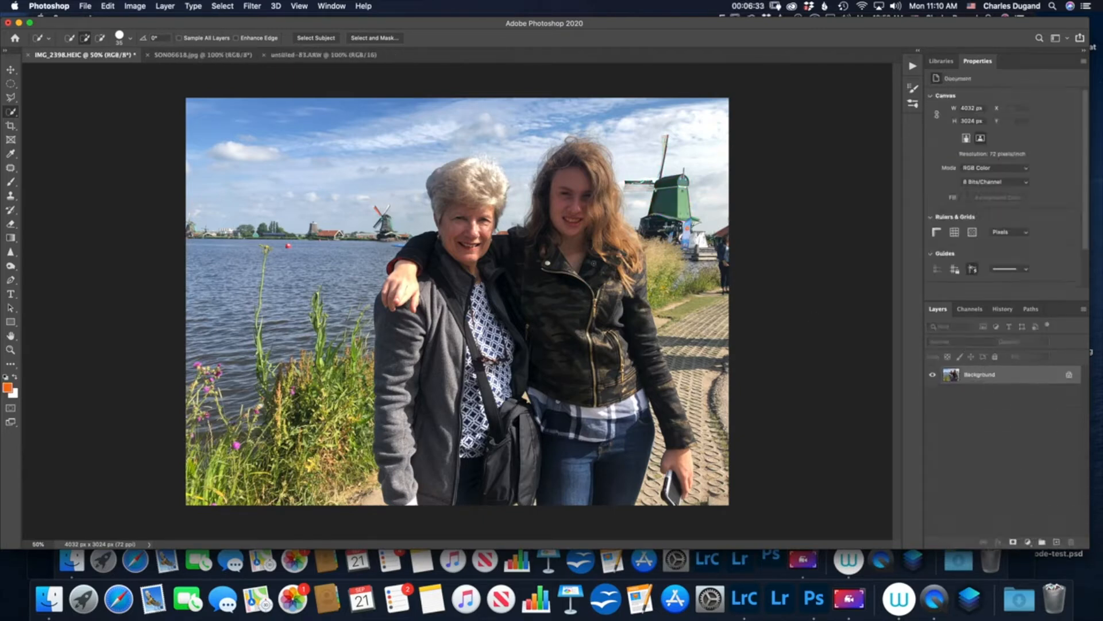
Switch to the Magic Wand tool and the egret photo SON06618.jpg, with the sample size at 5 by 5 Average.
left_click(11, 112)
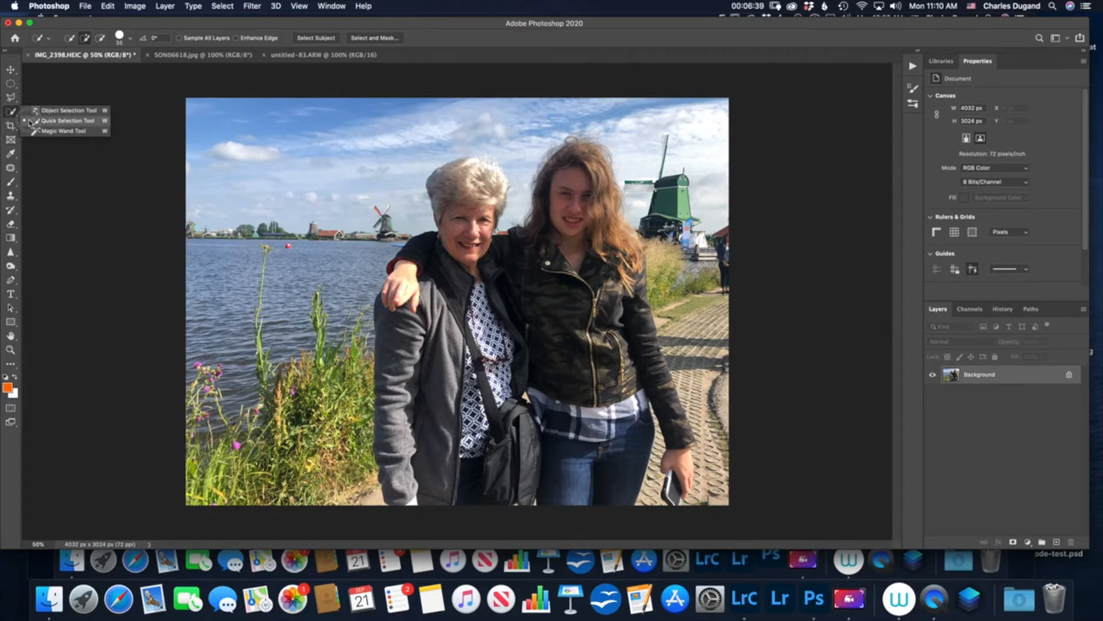
left_click(59, 133)
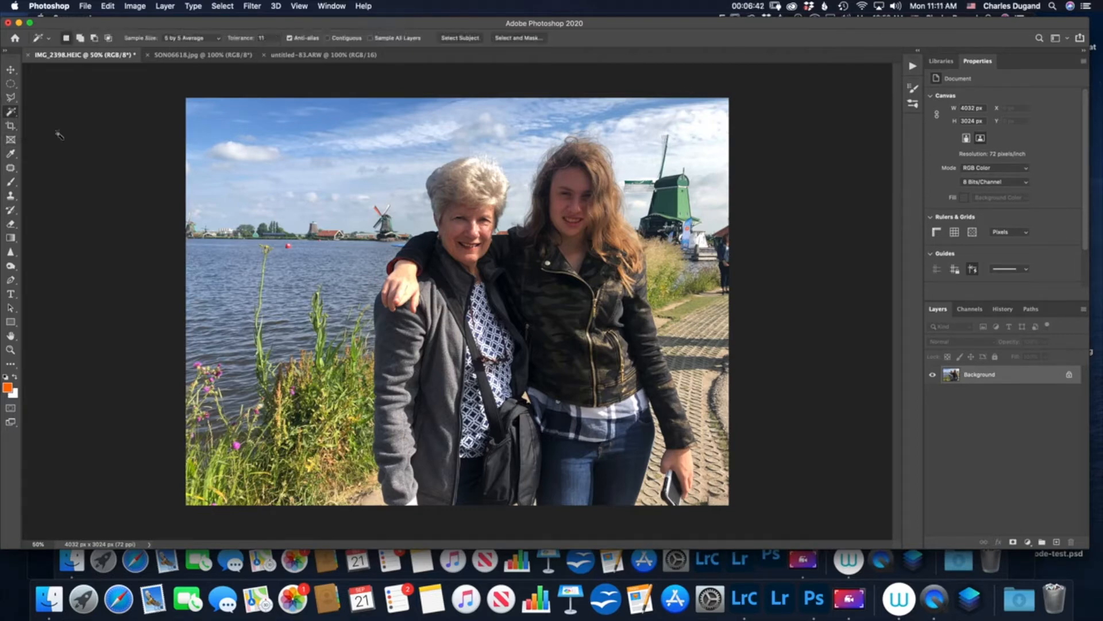
left_click(289, 57)
left_click(209, 58)
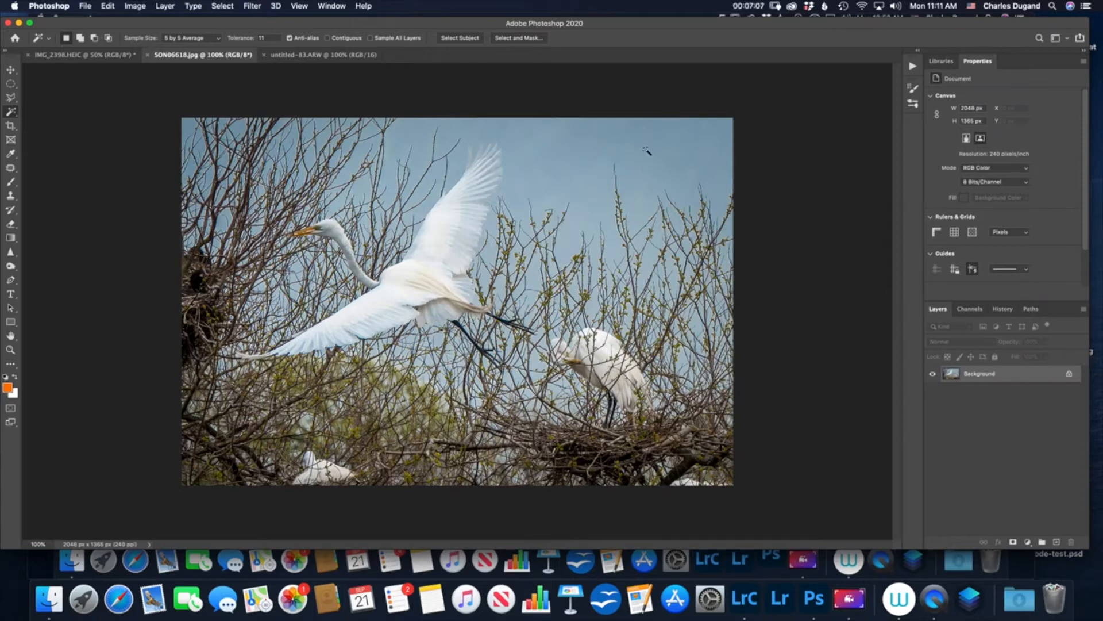
left_click(169, 41)
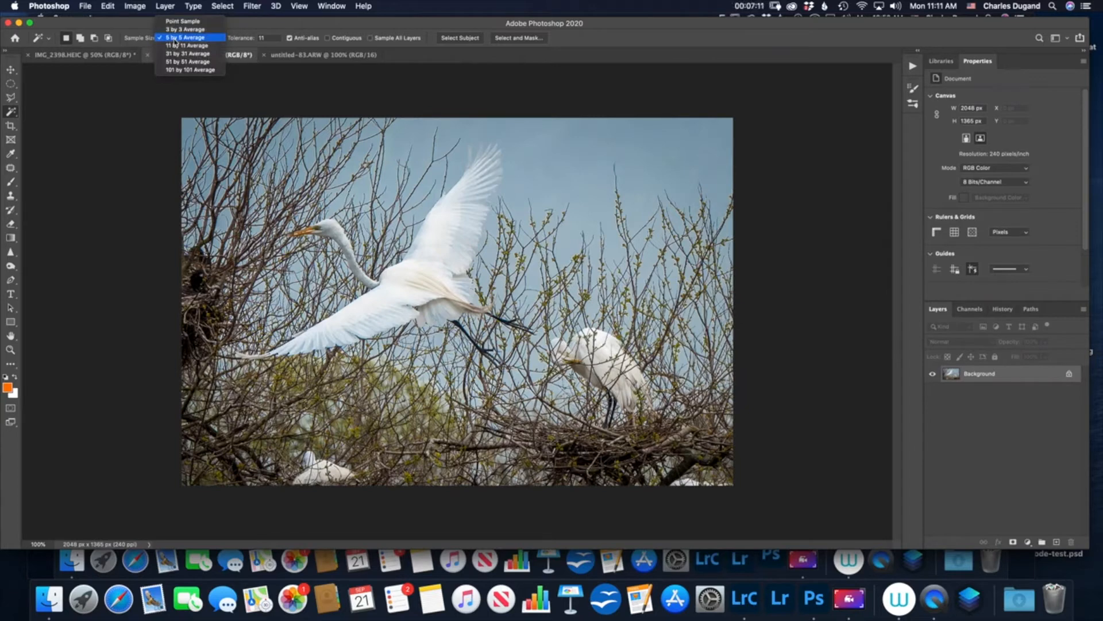
left_click(175, 37)
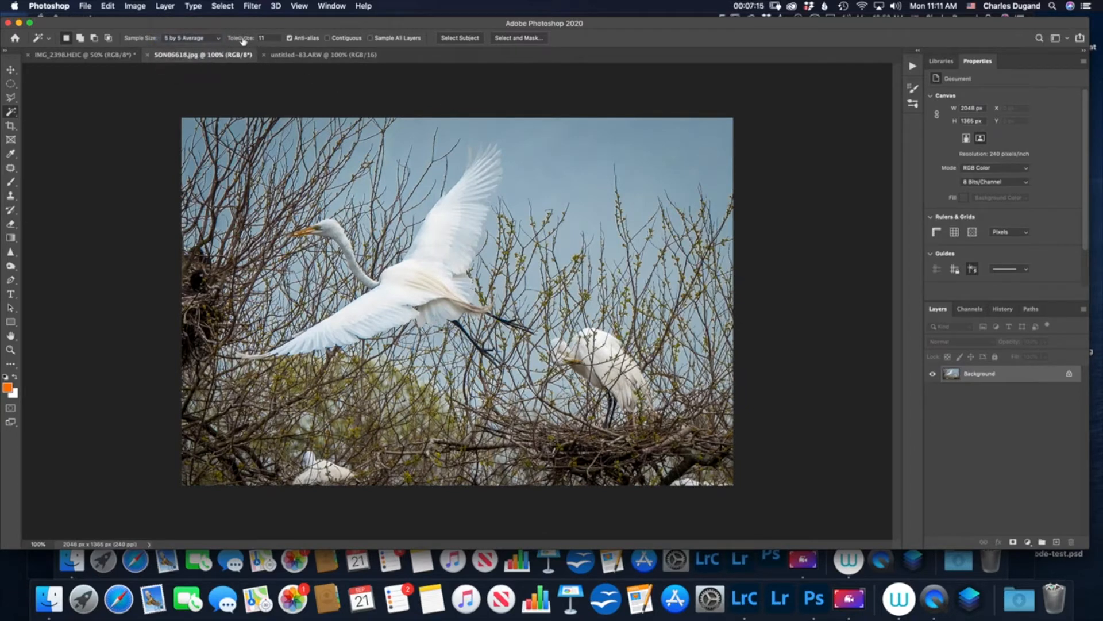
Select the open sky above the egrets with the Magic Wand at tolerance 14, and deselect it.
mouse_move(244, 41)
left_mouse_down()
mouse_move(270, 43)
mouse_move(241, 41)
left_mouse_up()
left_click(542, 136)
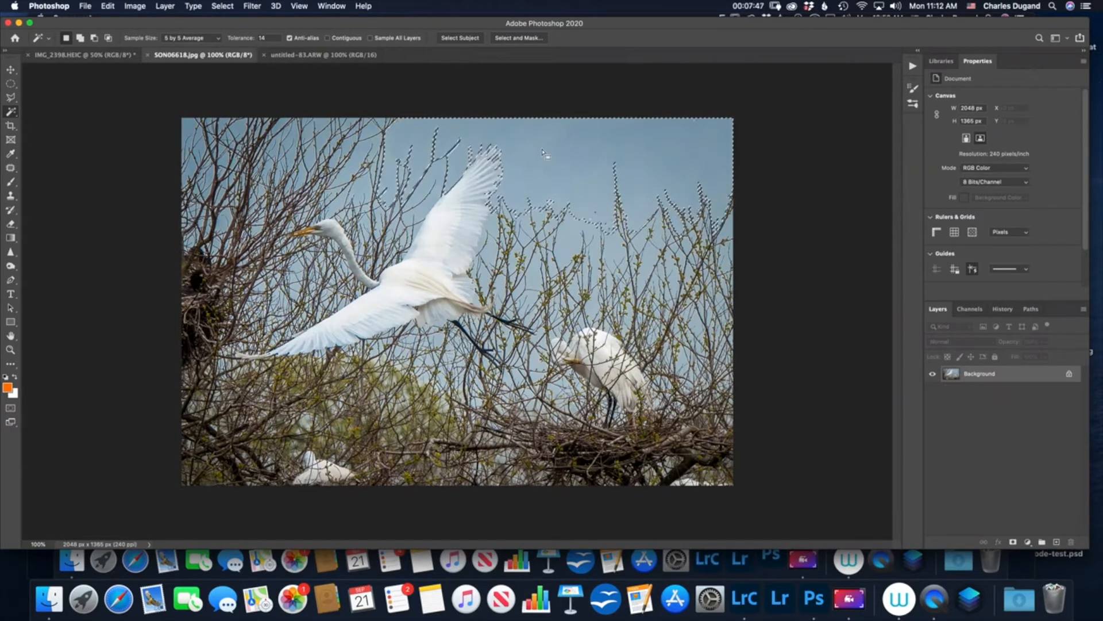
key("super+d")
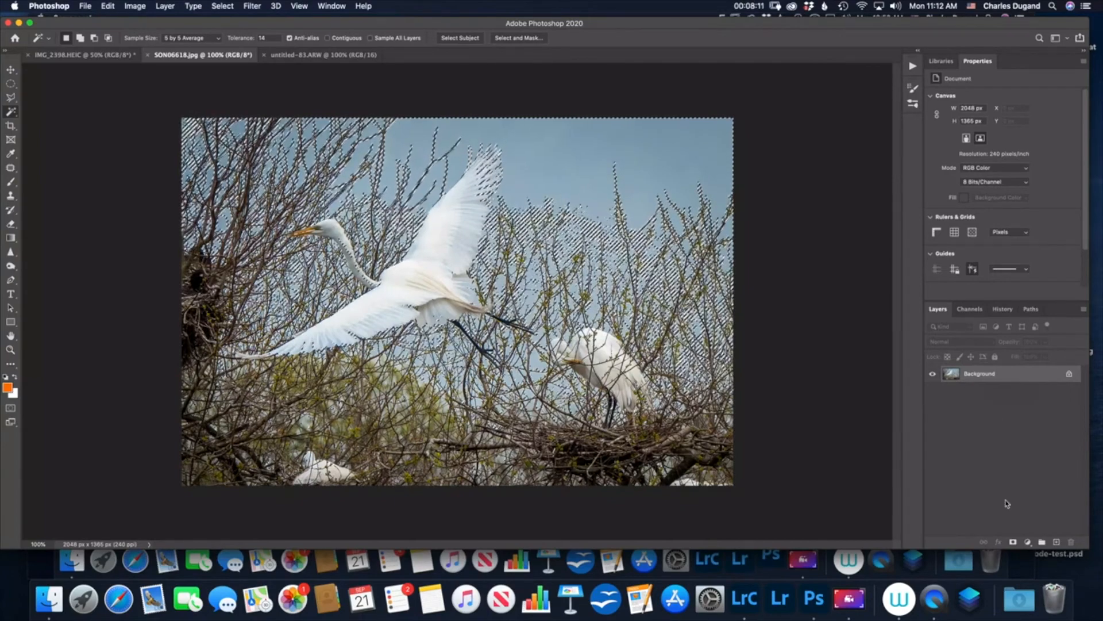
Boost the selected sky with a Hue/Saturation adjustment at saturation +78 and a slightly negative hue, and revert the photo to its opening snapshot.
left_click(1028, 542)
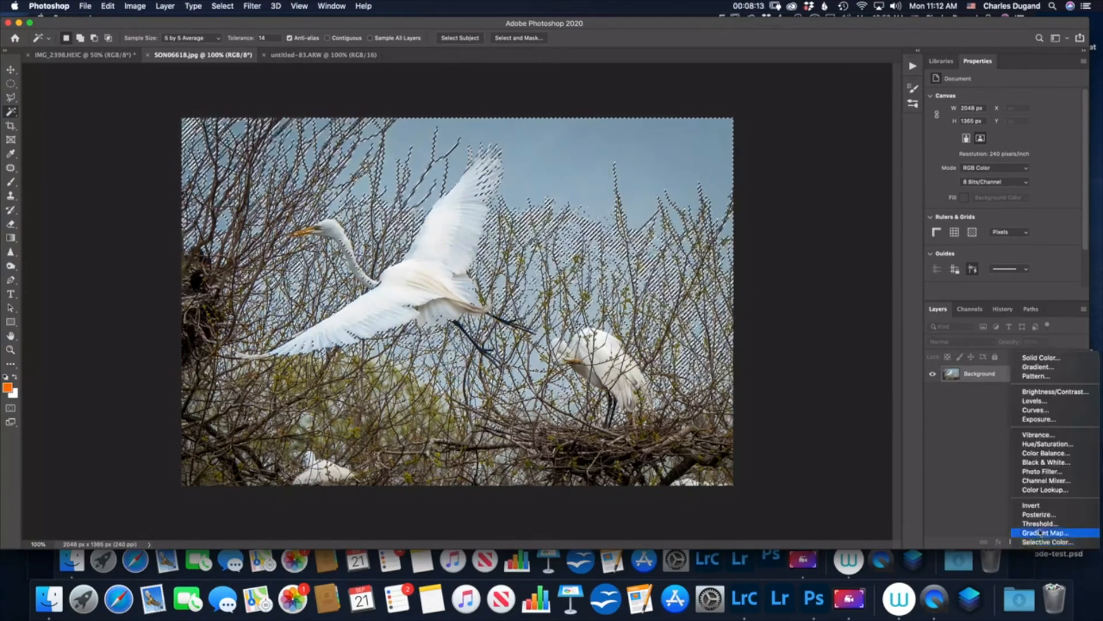
left_click(1047, 444)
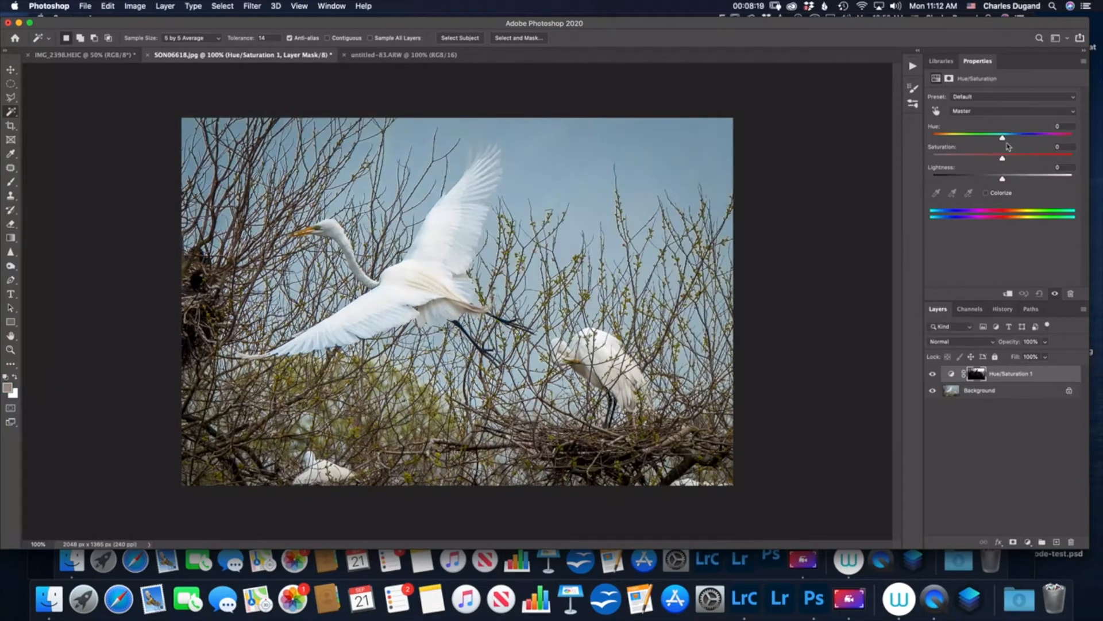
left_click_drag(1003, 158, 1059, 165)
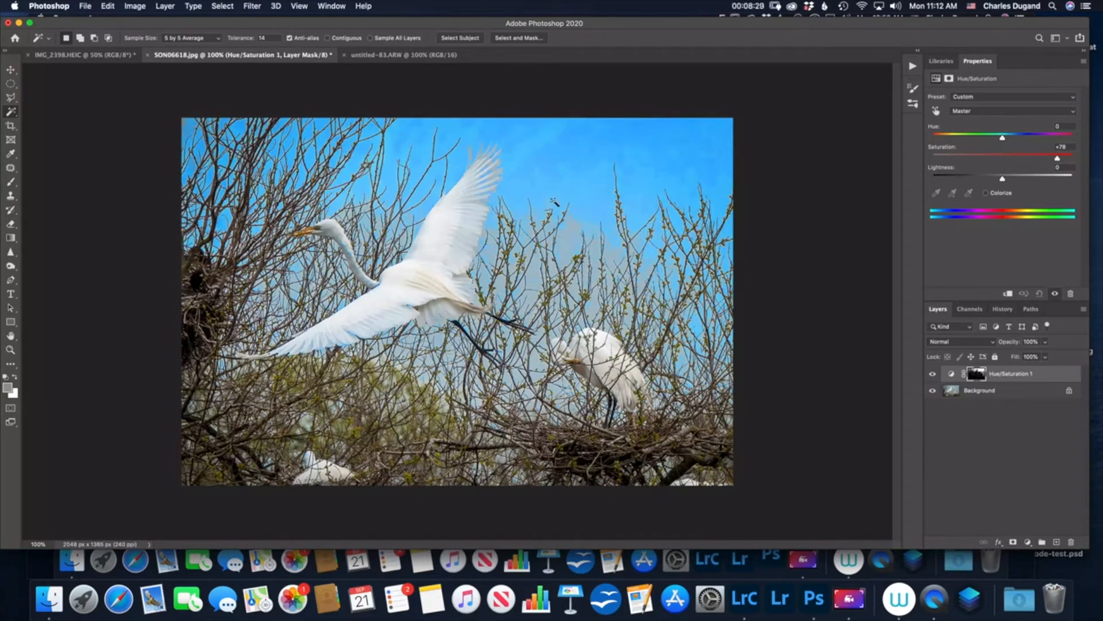
left_click_drag(1003, 140, 999, 140)
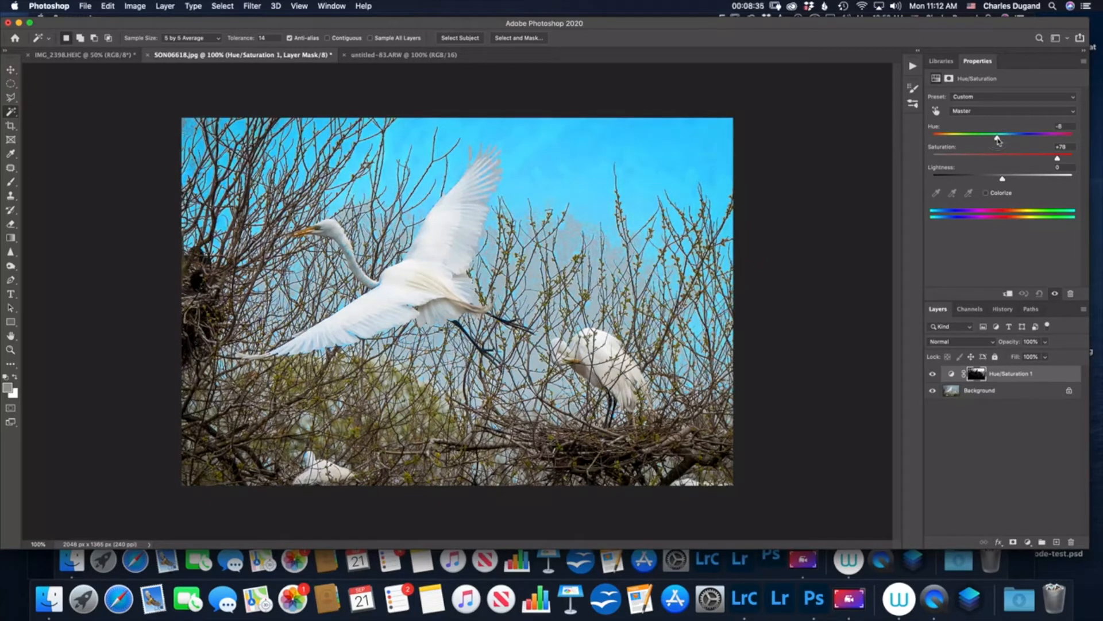
left_click(1003, 310)
left_click(996, 328)
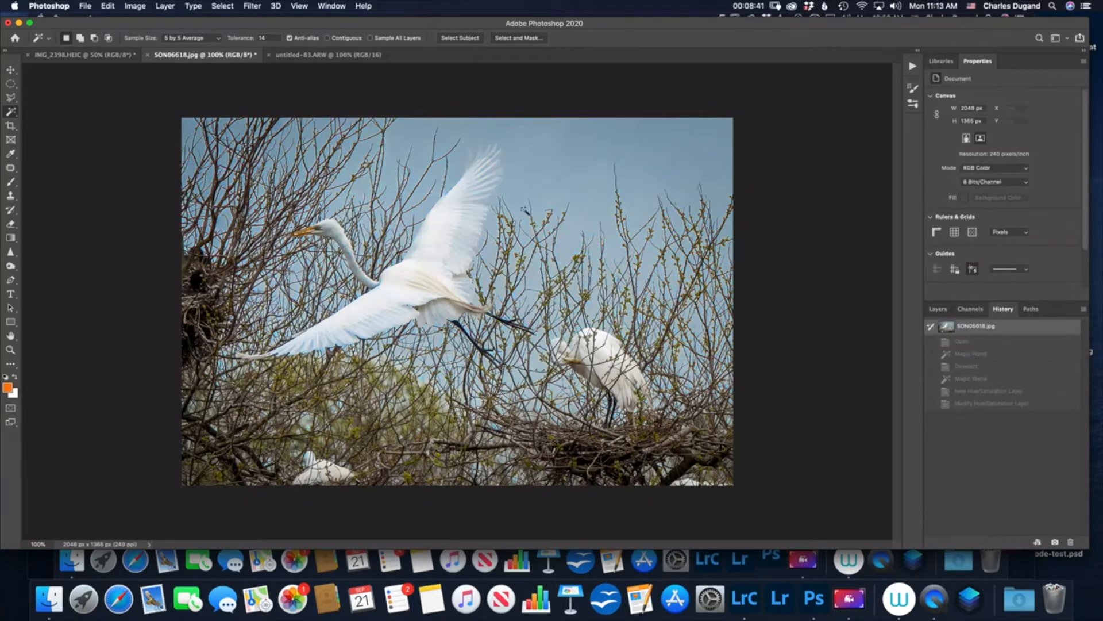
Select the sky above and between the branches with the Magic Wand at tolerance 17.
left_click(247, 40)
type("17")
left_click(559, 148)
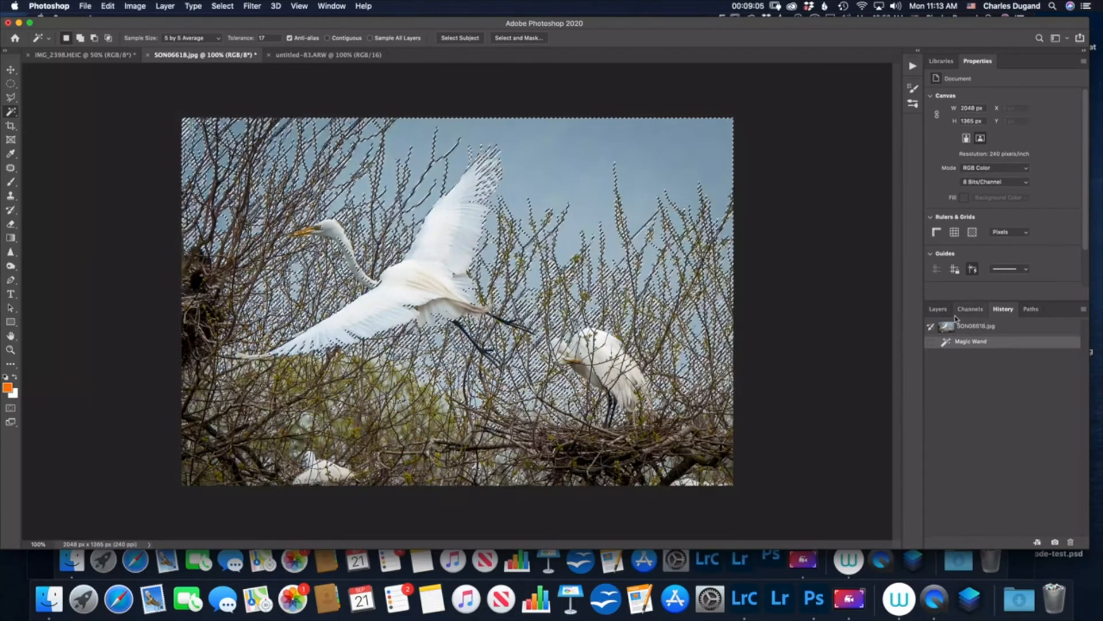
Add a Hue/Saturation adjustment layer for the selected sky with saturation +54 and lightness -2.
left_click(938, 311)
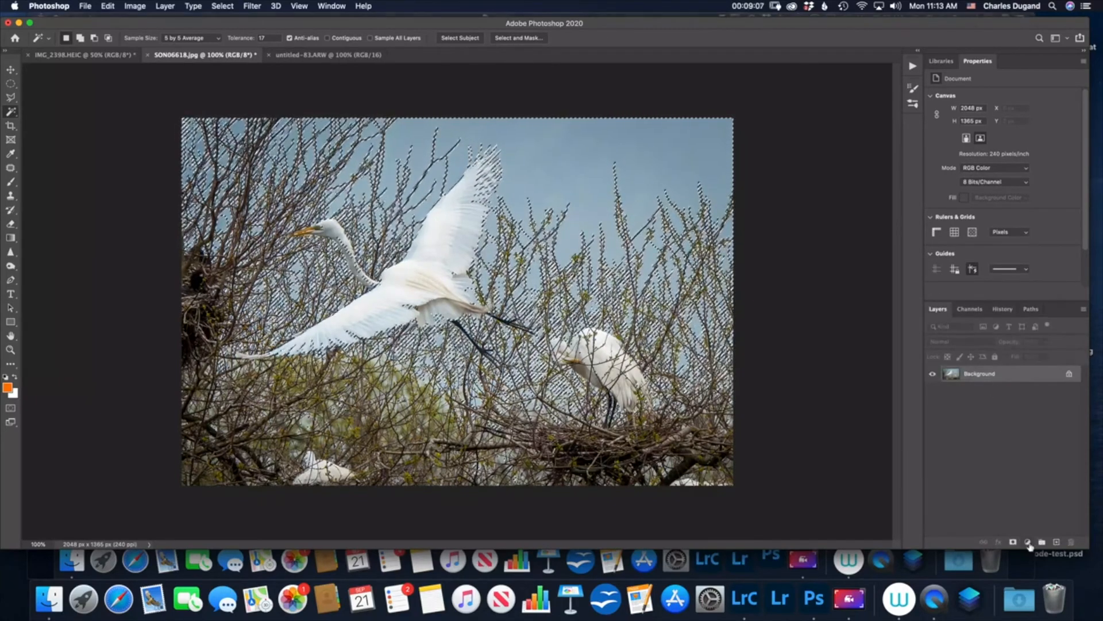
left_click(1028, 543)
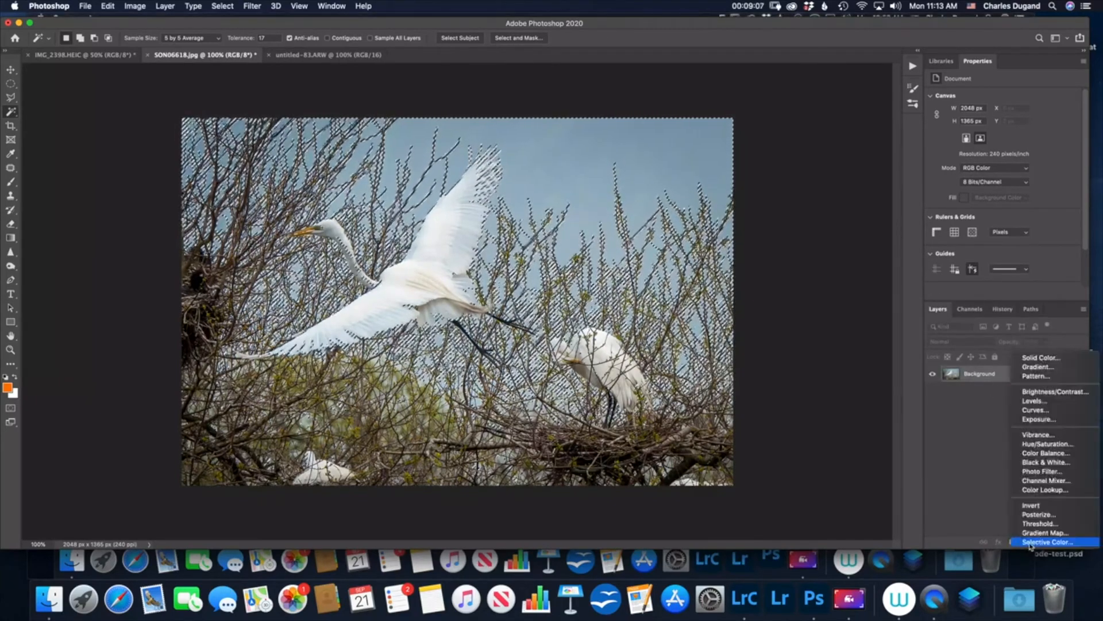
left_click(1046, 444)
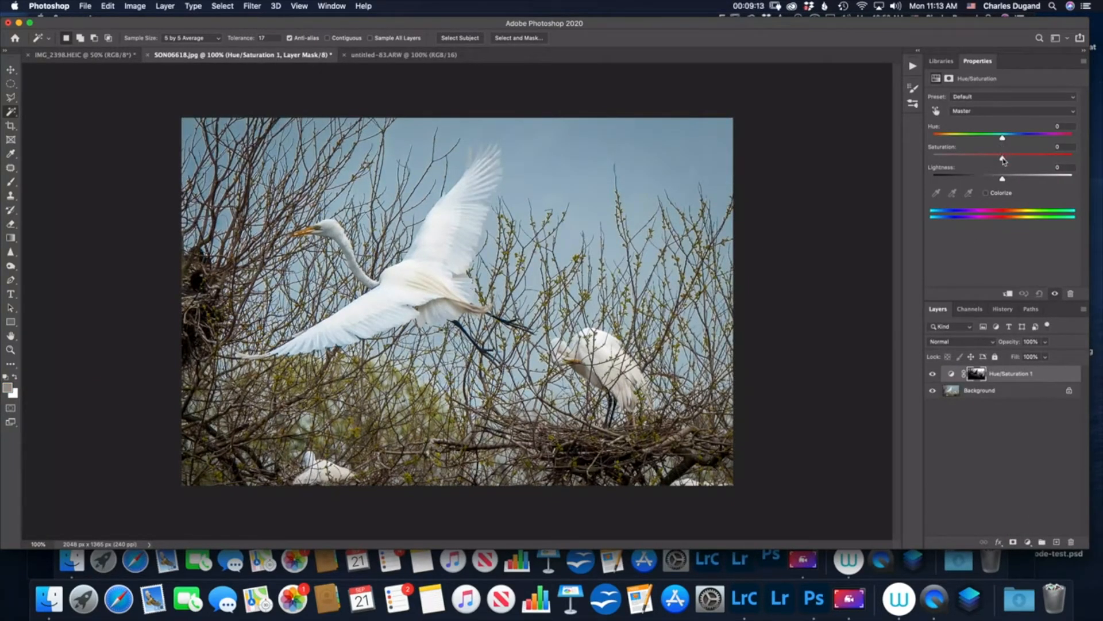
left_click_drag(1003, 160, 1040, 160)
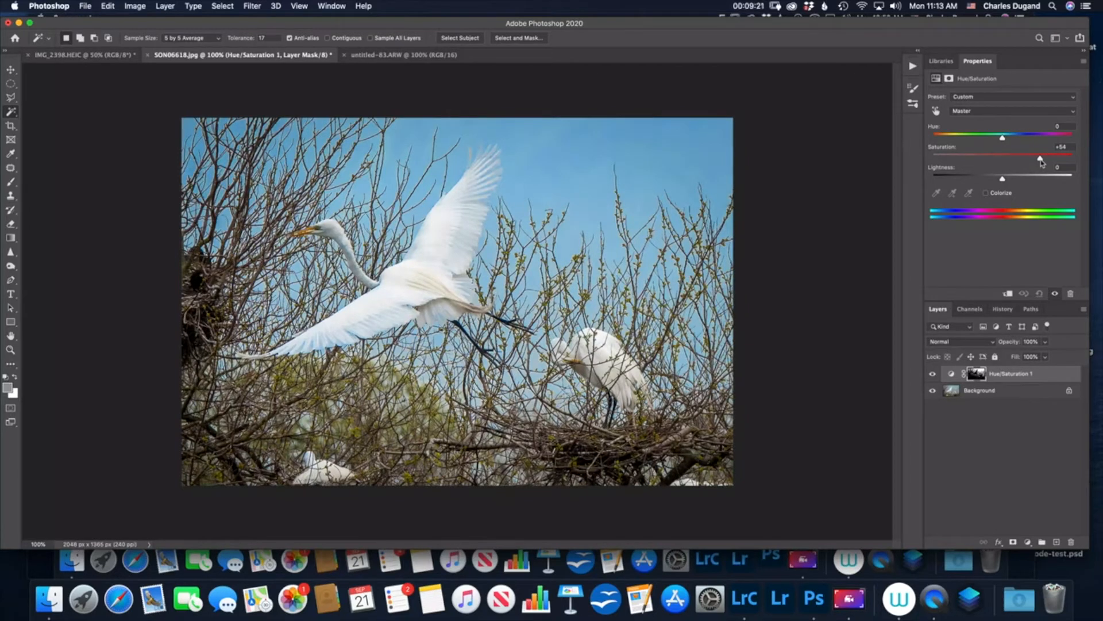
left_click_drag(1004, 182, 1003, 181)
In IMG_2398.HEIC, select the small distant windmill with the Object Selection tool and add the large green windmill to the selection.
left_click(13, 116)
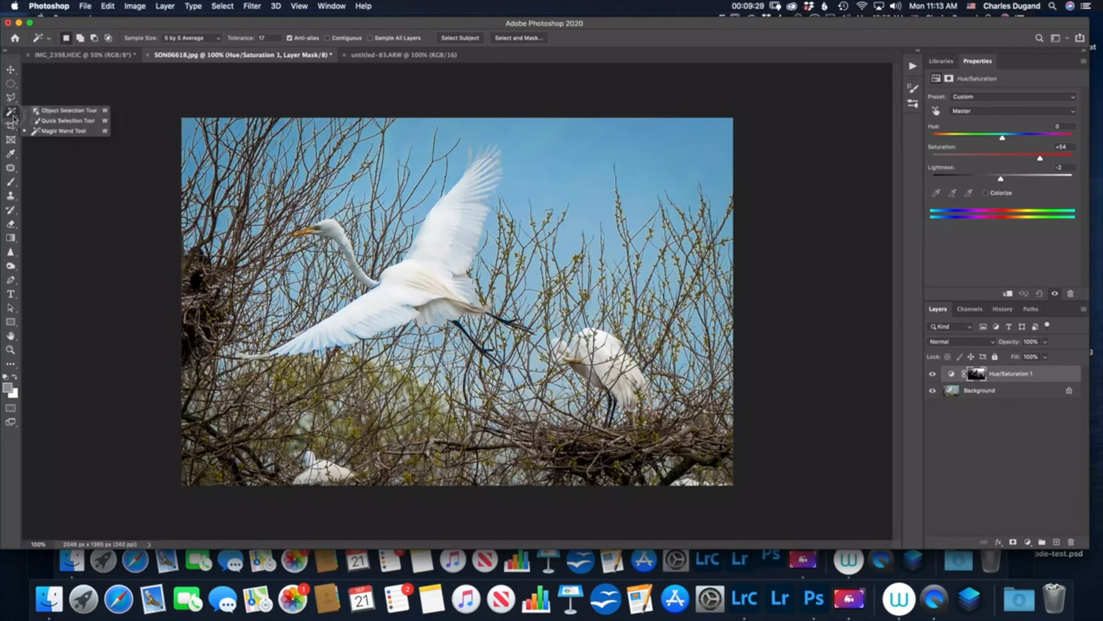
left_click(47, 112)
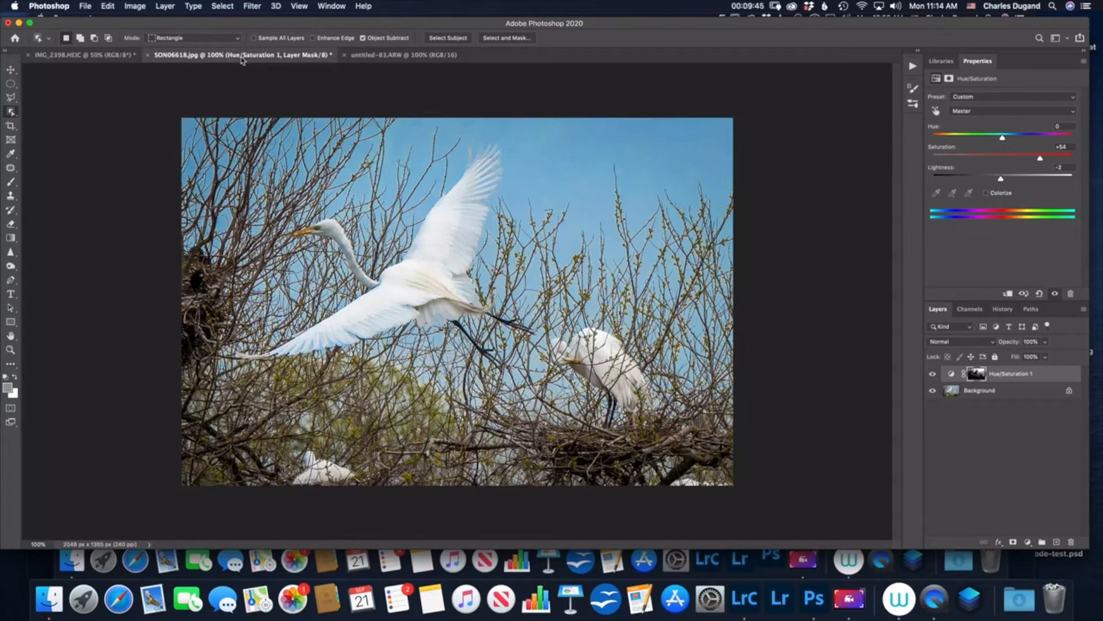
left_click(81, 57)
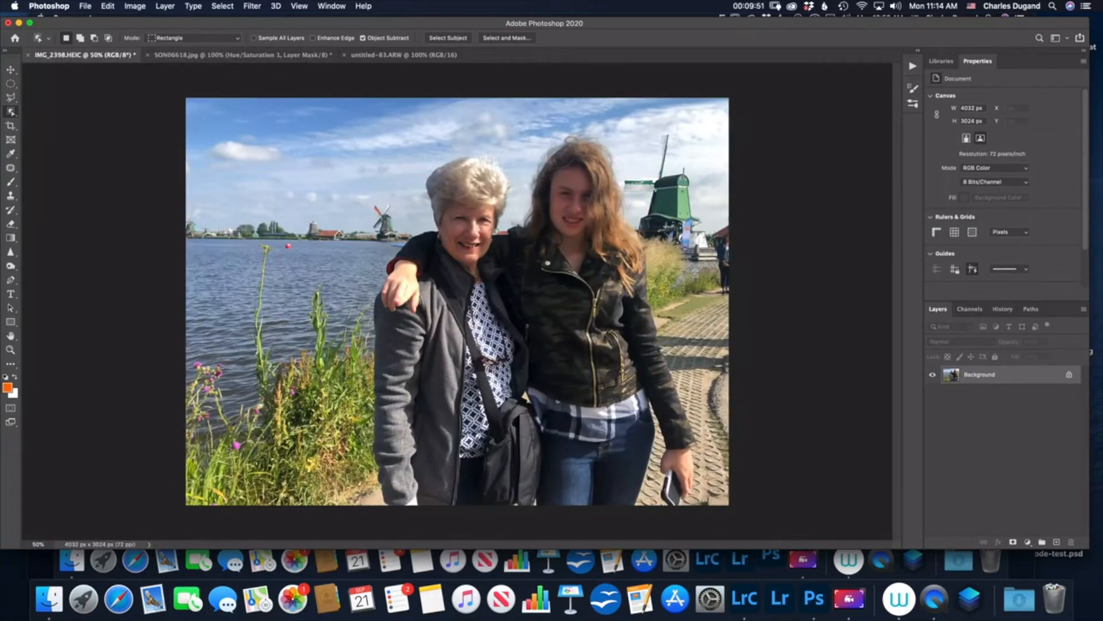
left_click_drag(362, 194, 398, 242)
key("shift")
left_click_drag(617, 119, 706, 237)
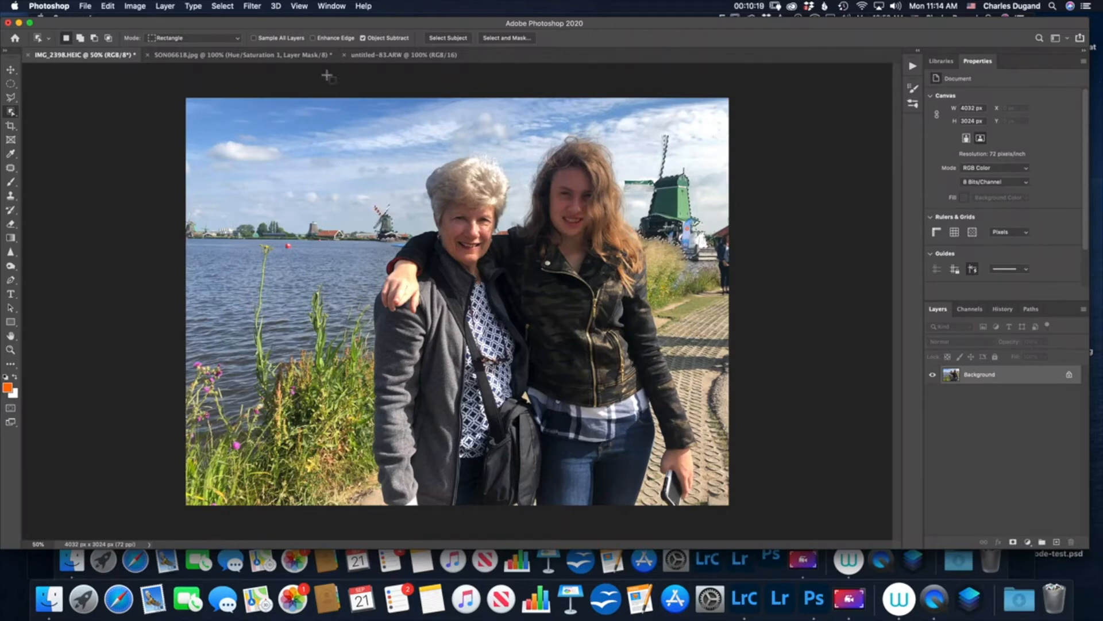
In untitled-83.ARW, select the hummingbird with the Object Selection tool and add its beak to the selection.
left_click(368, 55)
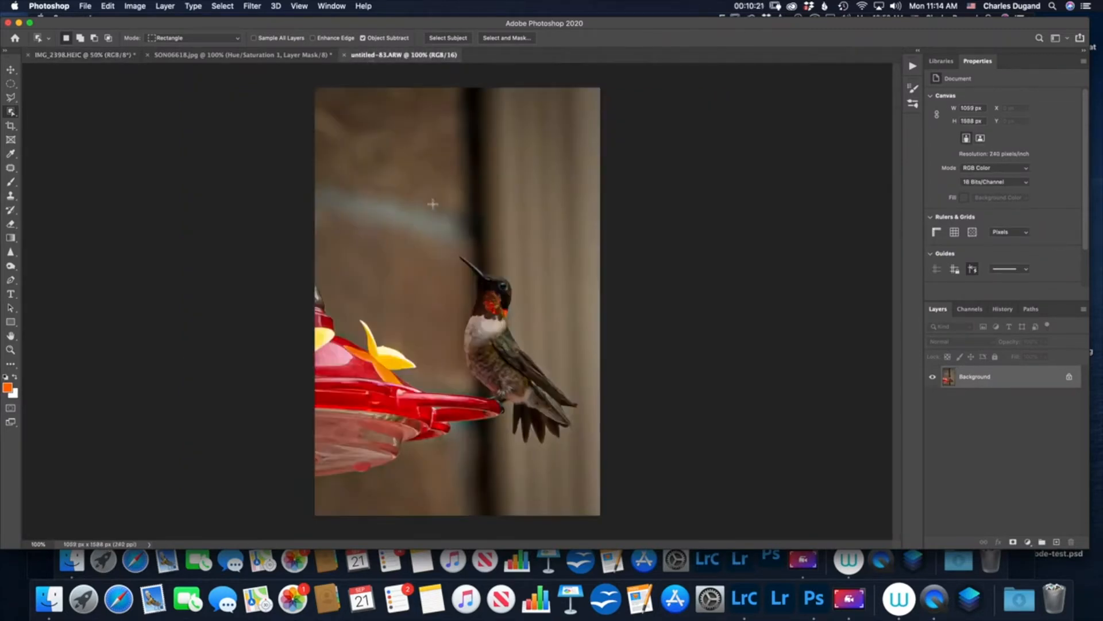
left_click_drag(449, 242, 588, 454)
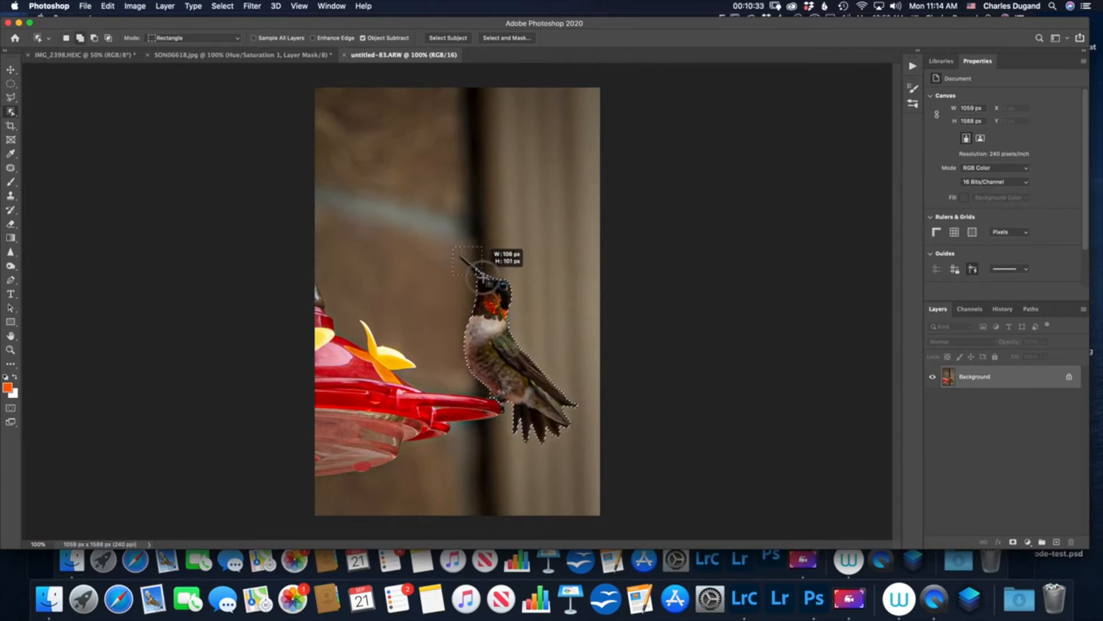
left_click_drag(484, 277, 477, 282)
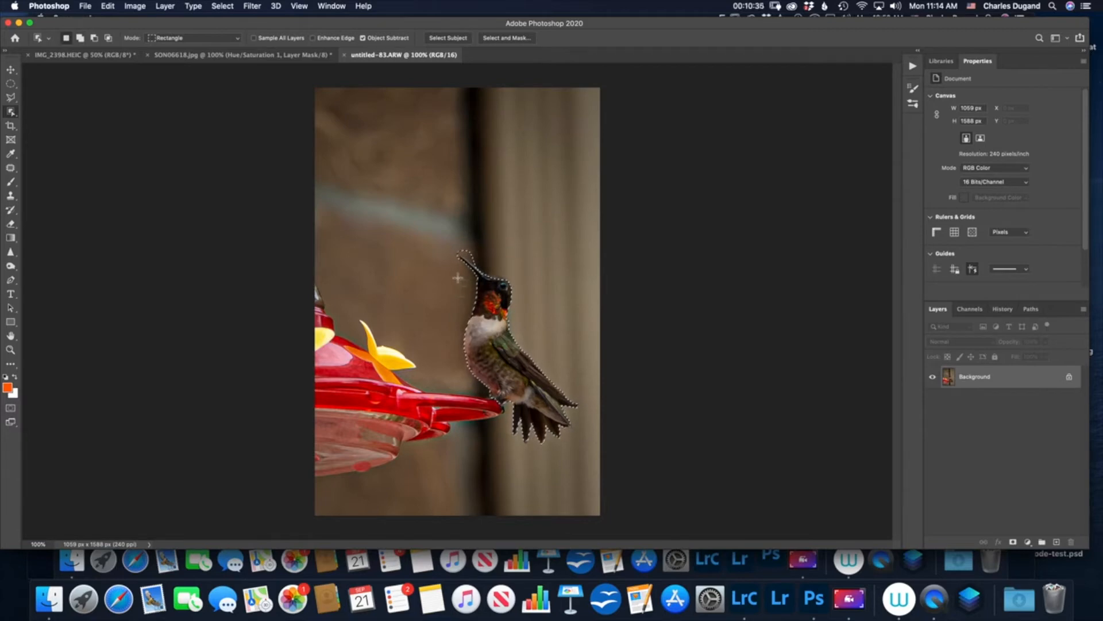
Refine the hummingbird selection by subtracting the background around the beak tip and adding the top of the head.
key("alt")
left_click_drag(462, 248, 479, 257)
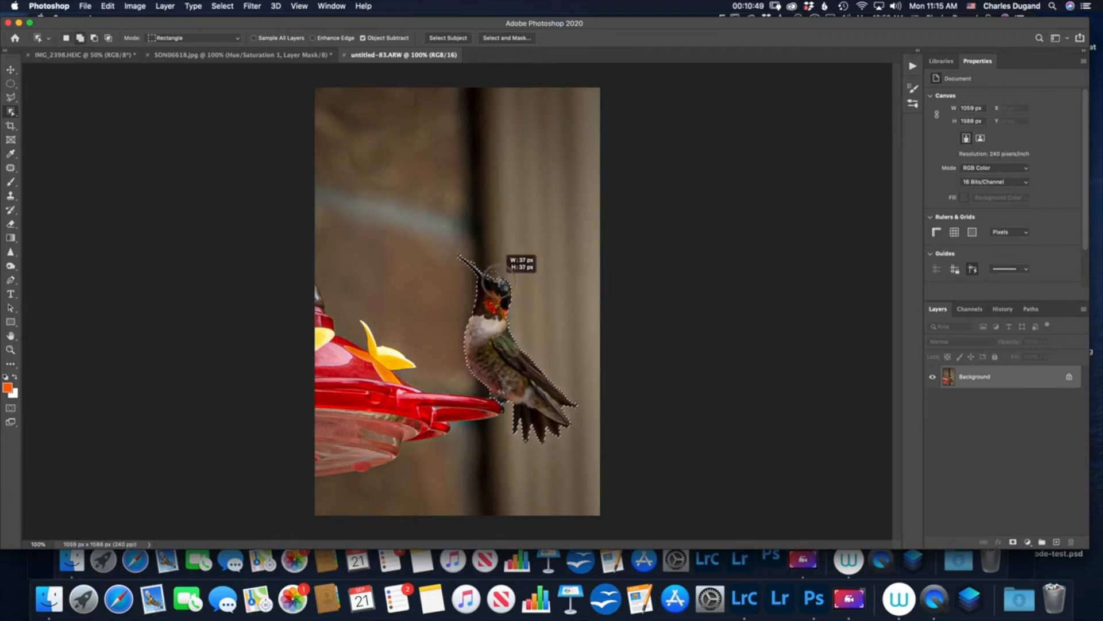
left_click_drag(513, 279, 514, 280)
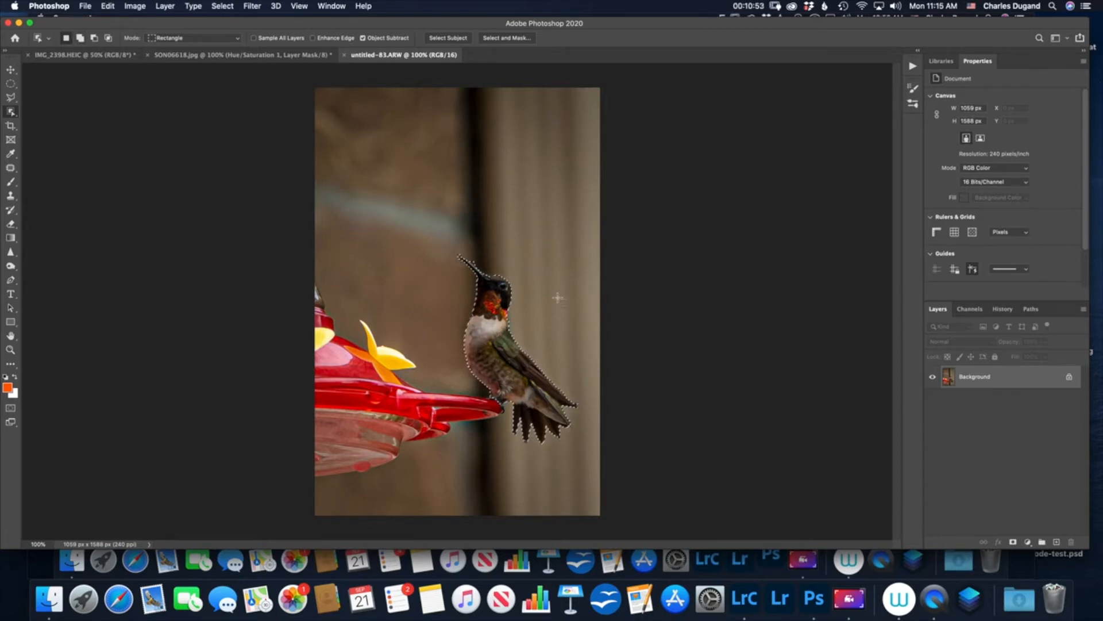
Shift the selected hummingbird slightly off its place with the Move tool, and nudge it back.
left_click(11, 69)
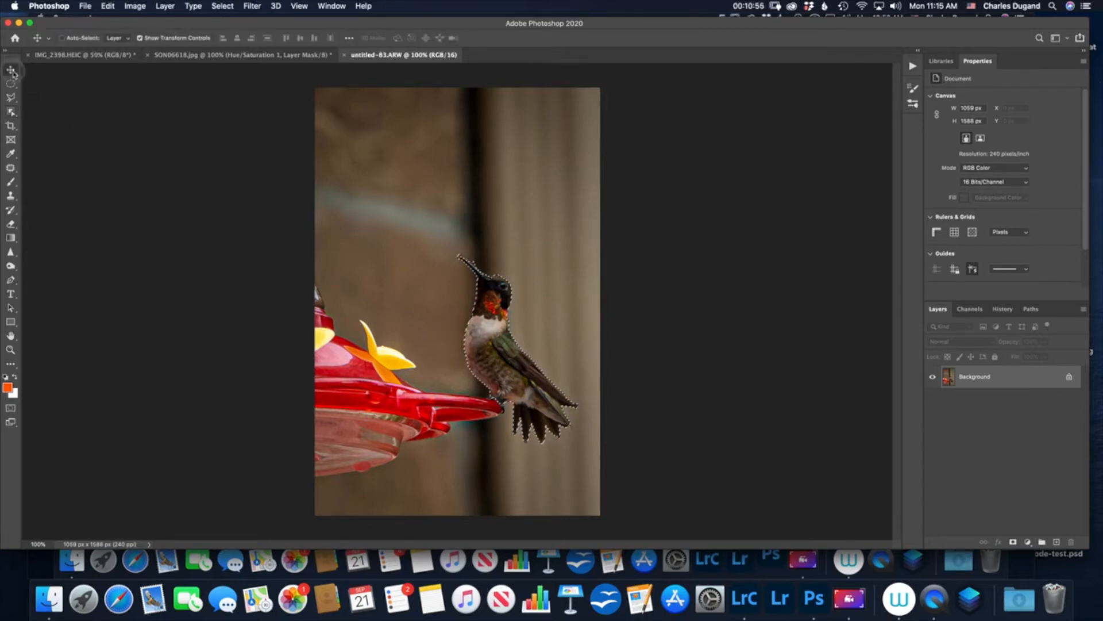
mouse_move(488, 356)
left_mouse_down()
mouse_move(431, 258)
mouse_move(400, 238)
mouse_move(494, 344)
mouse_move(495, 365)
left_mouse_up()
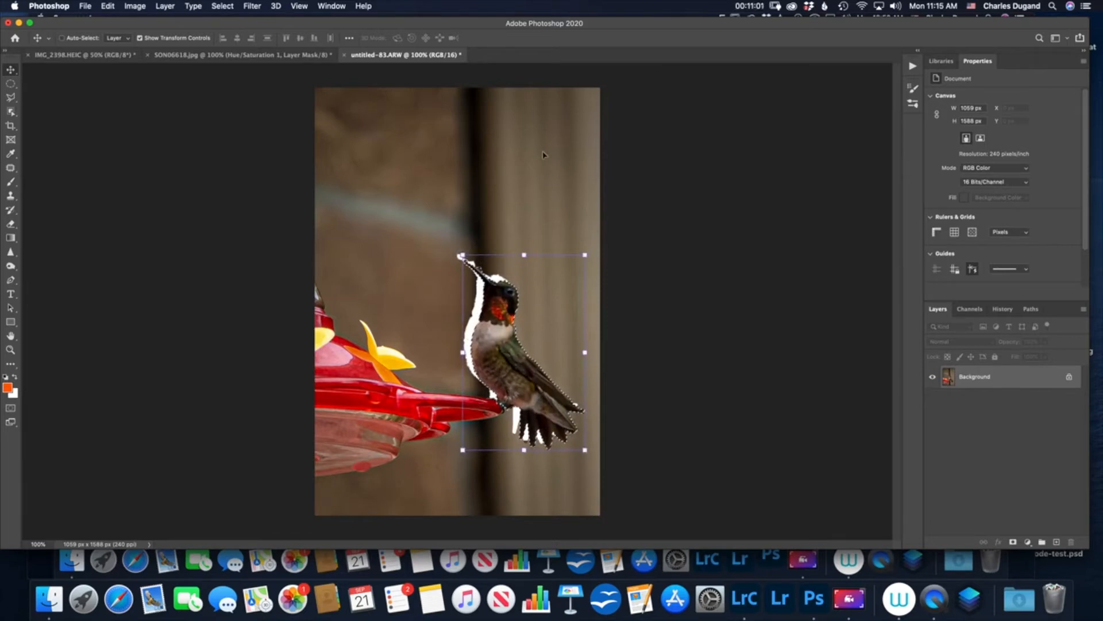
key("shift+Left")
key("shift+Up")
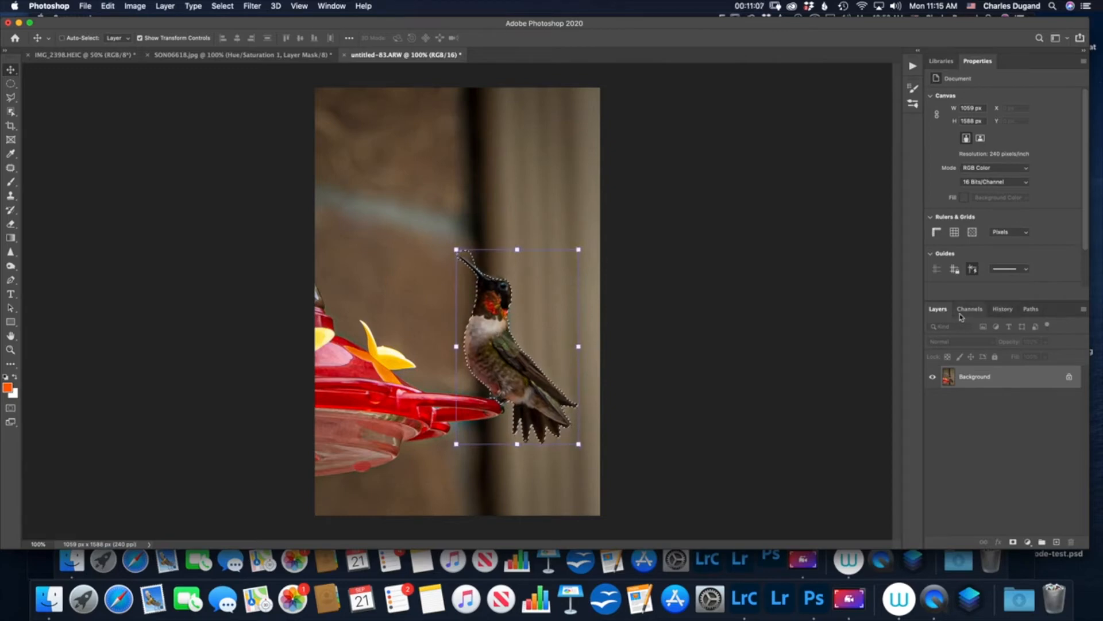
Revert untitled-83.ARW to its original snapshot in the document history.
left_click(1003, 309)
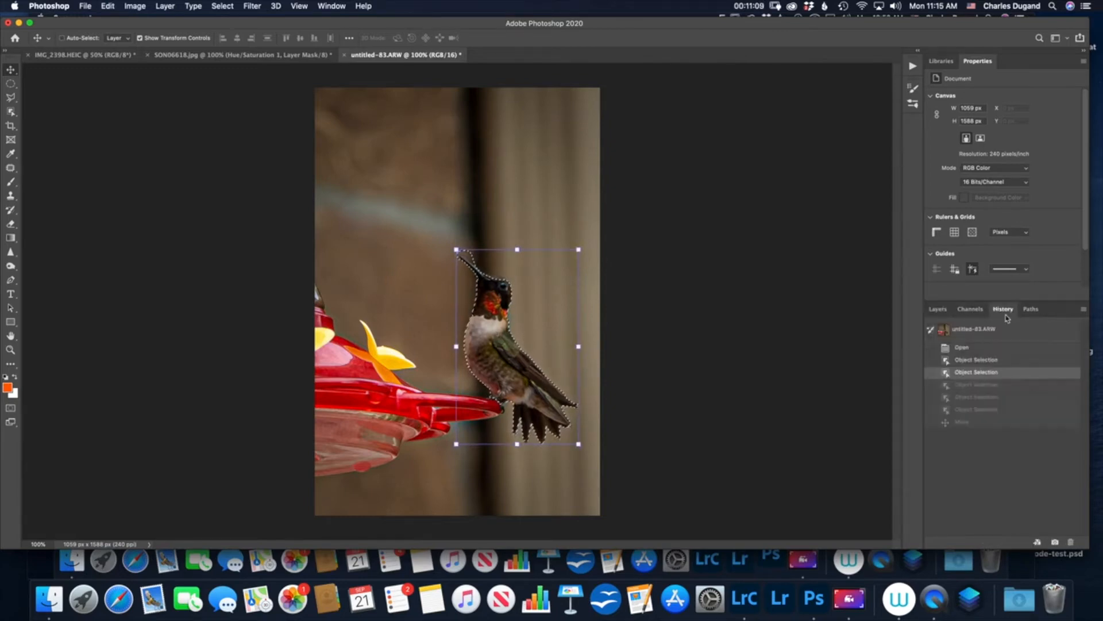
left_click(980, 332)
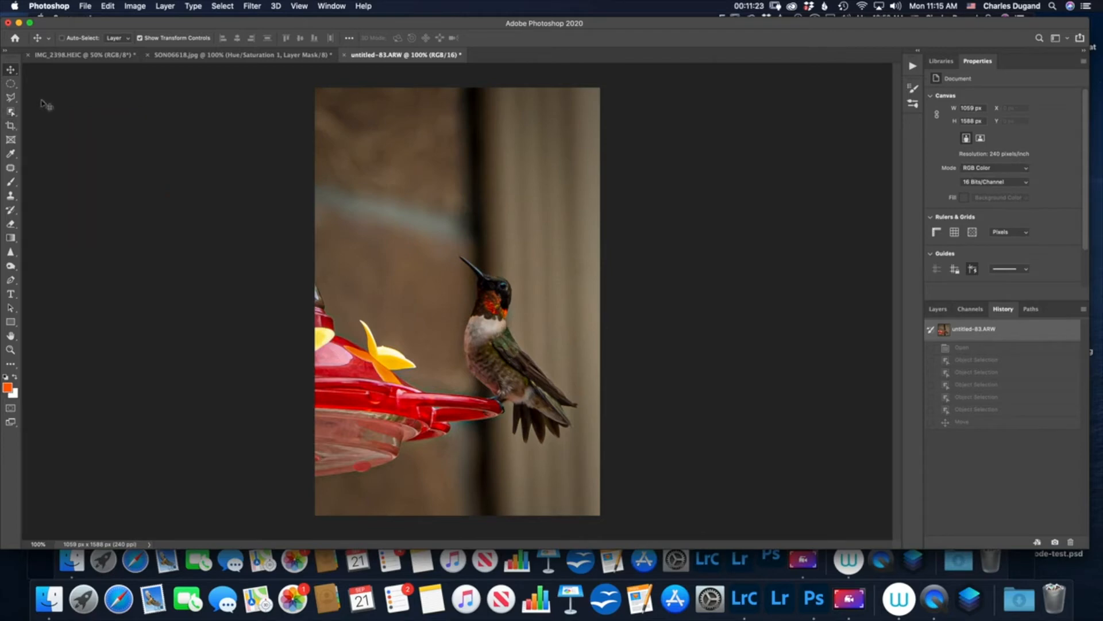
Try a Focus Area selection on the hummingbird image with the in-focus range set to 1.98.
left_click(224, 8)
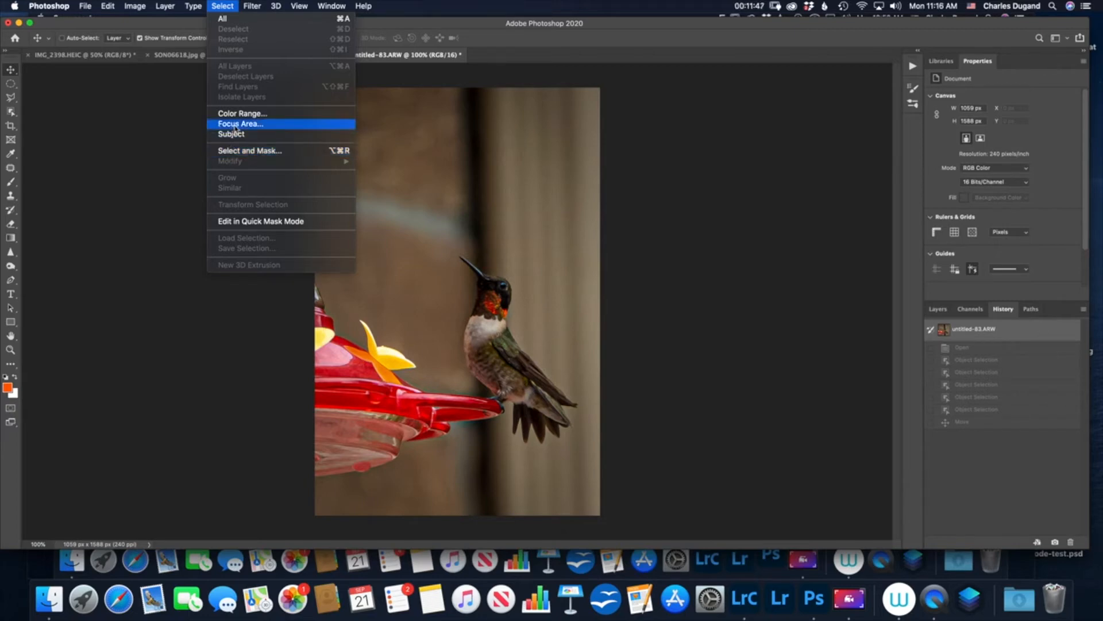
left_click(235, 127)
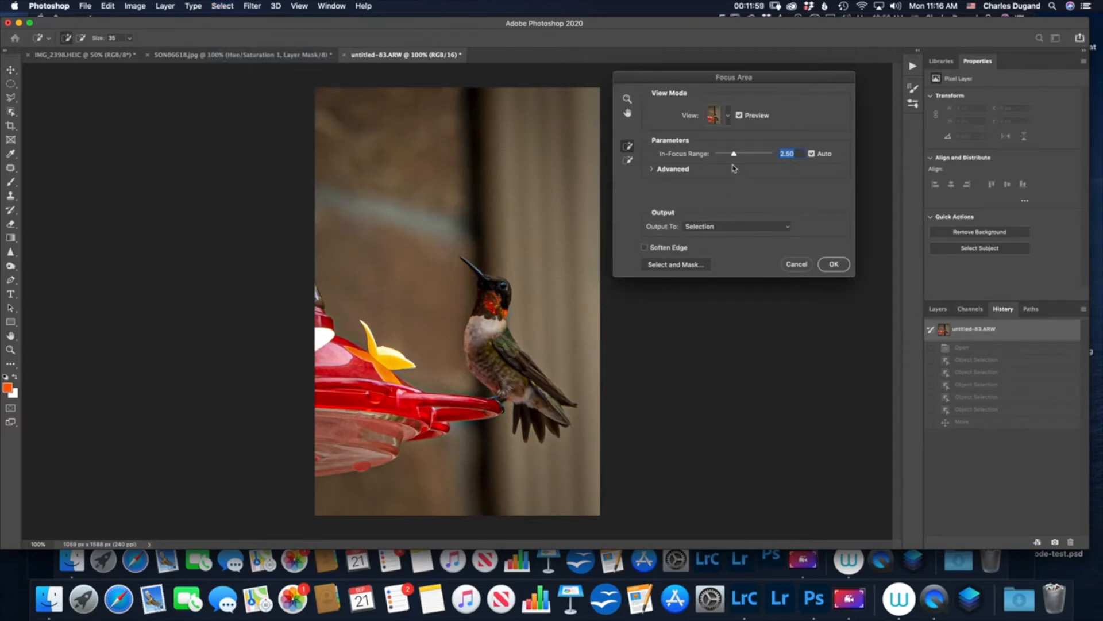
left_click_drag(735, 158, 732, 159)
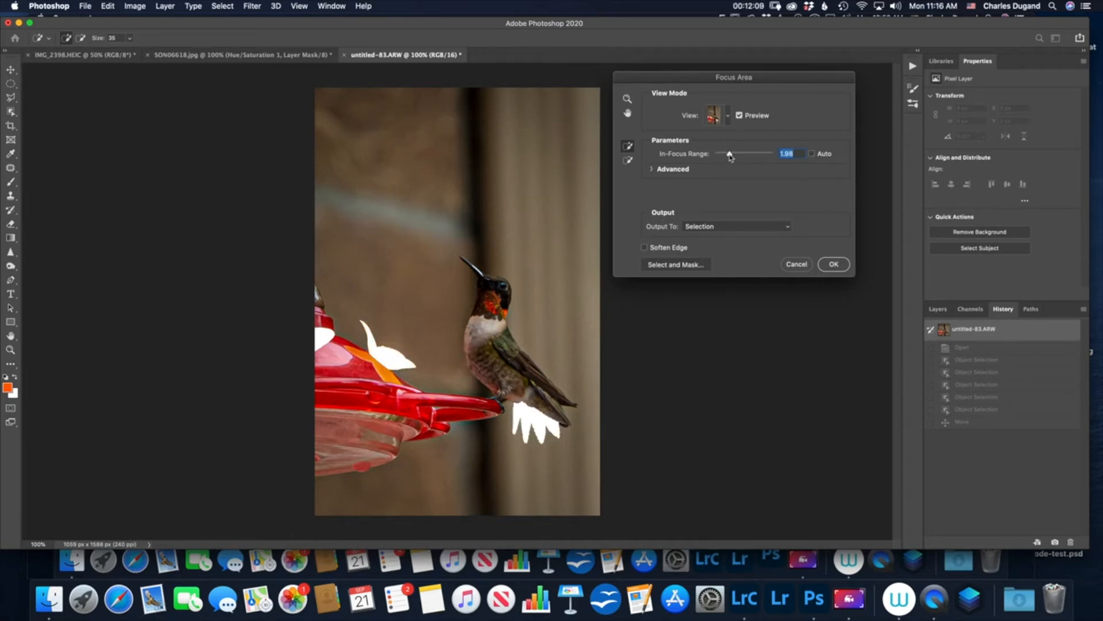
Preview the focus selection in Black & White view, try an in-focus range of 1.57, and cancel Focus Area.
left_click(728, 116)
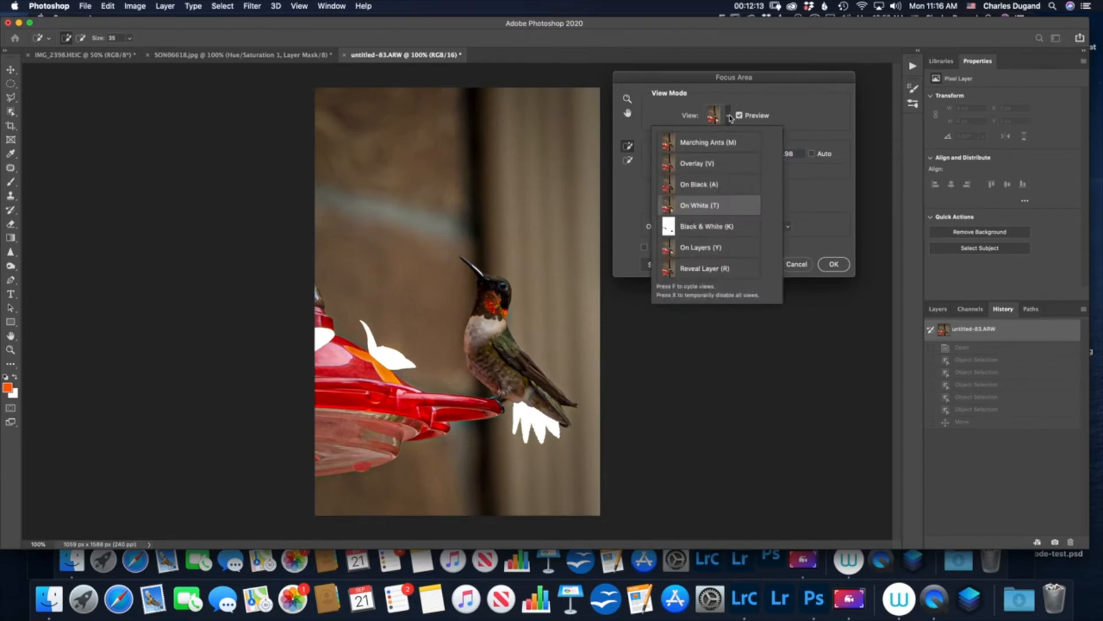
left_click(709, 227)
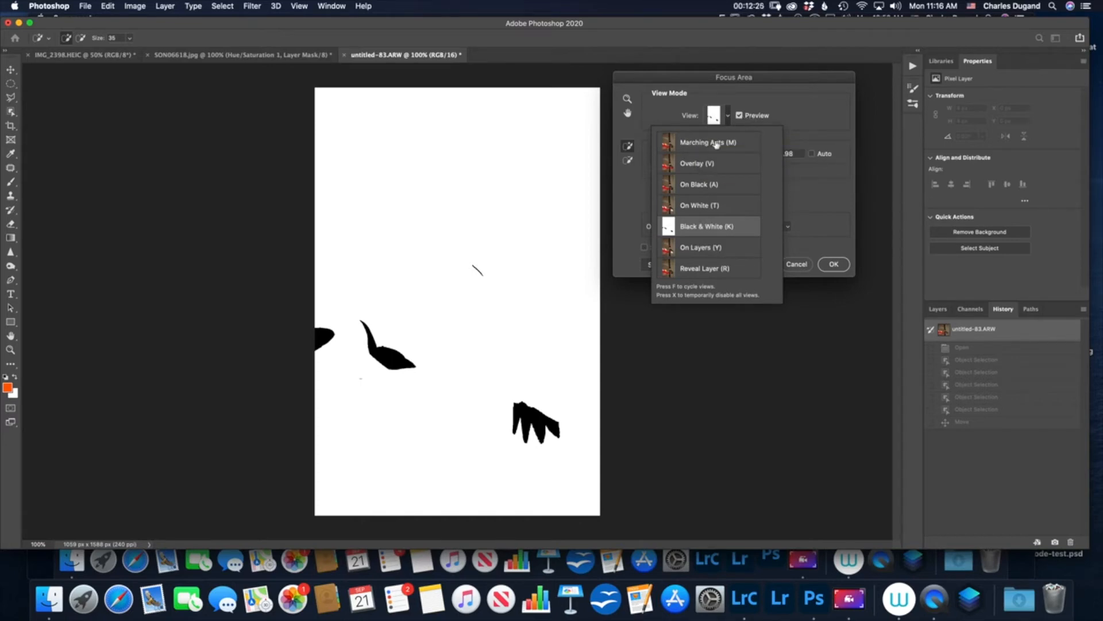
left_click(730, 102)
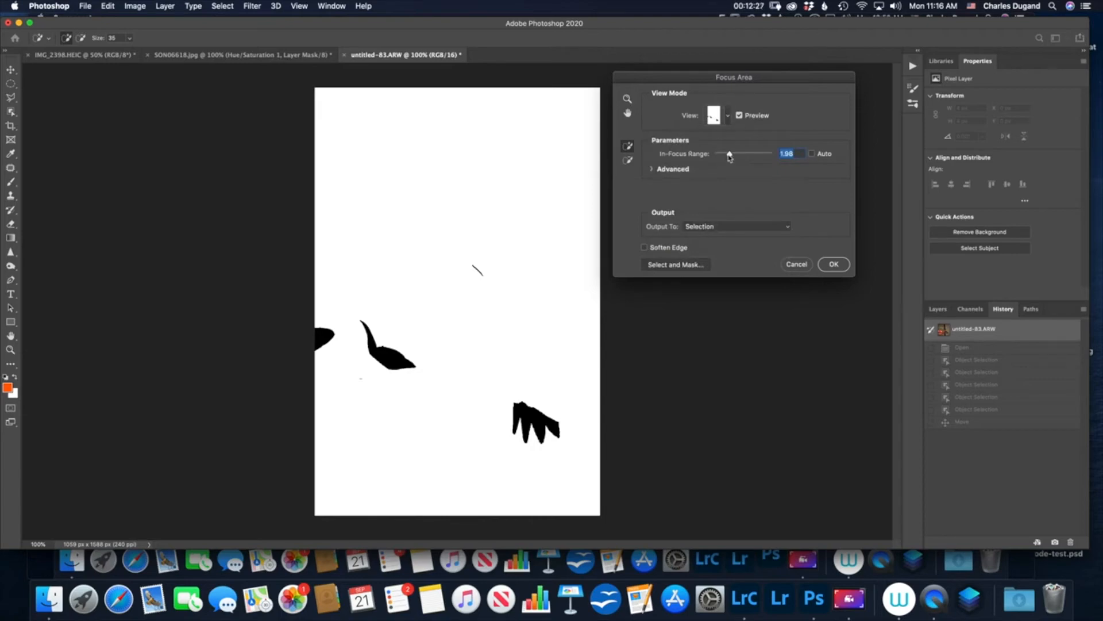
left_click_drag(730, 156, 728, 156)
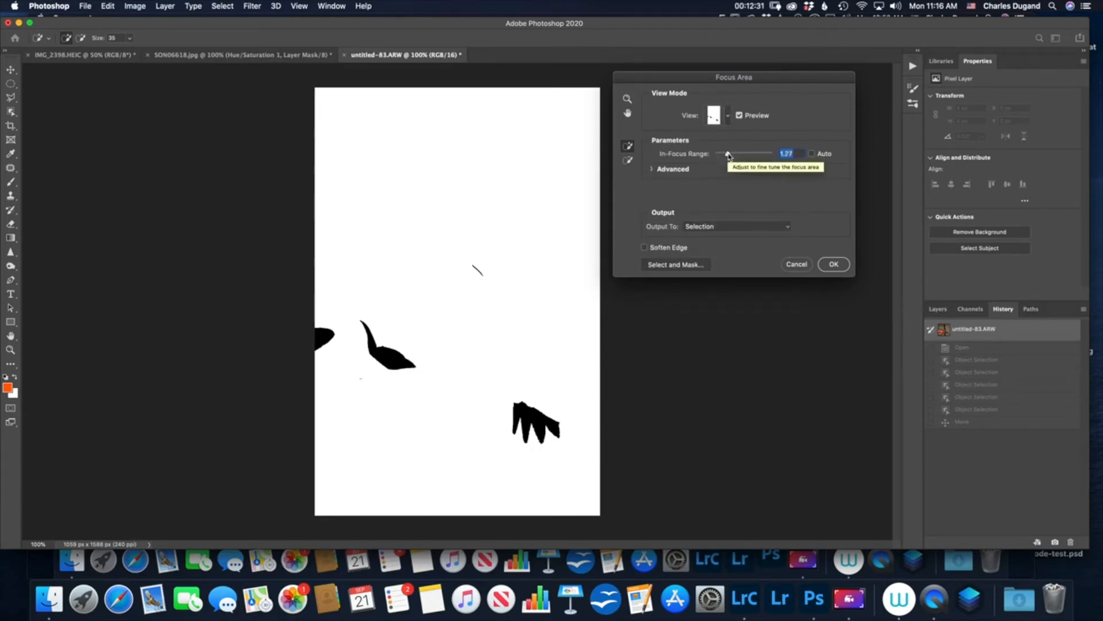
left_click_drag(729, 156, 728, 156)
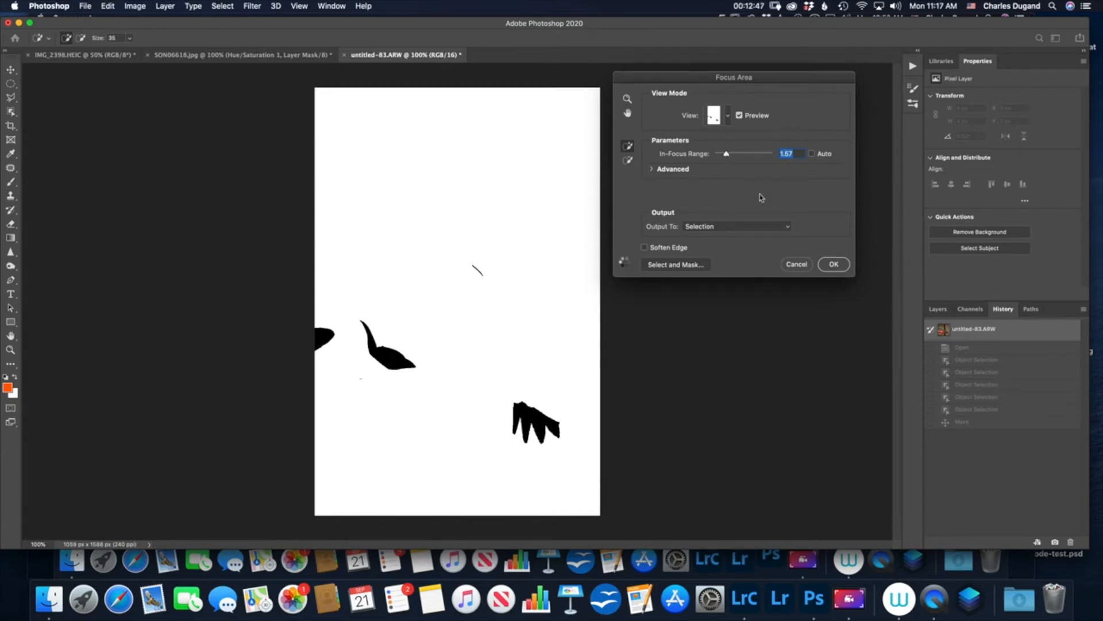
left_click(797, 264)
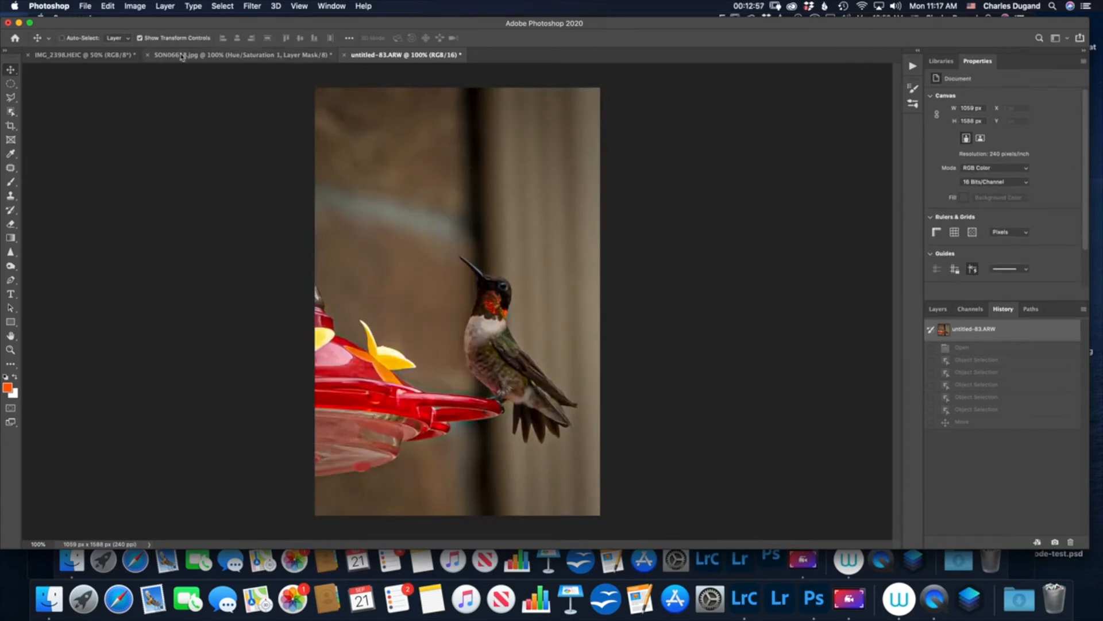
left_click(10, 84)
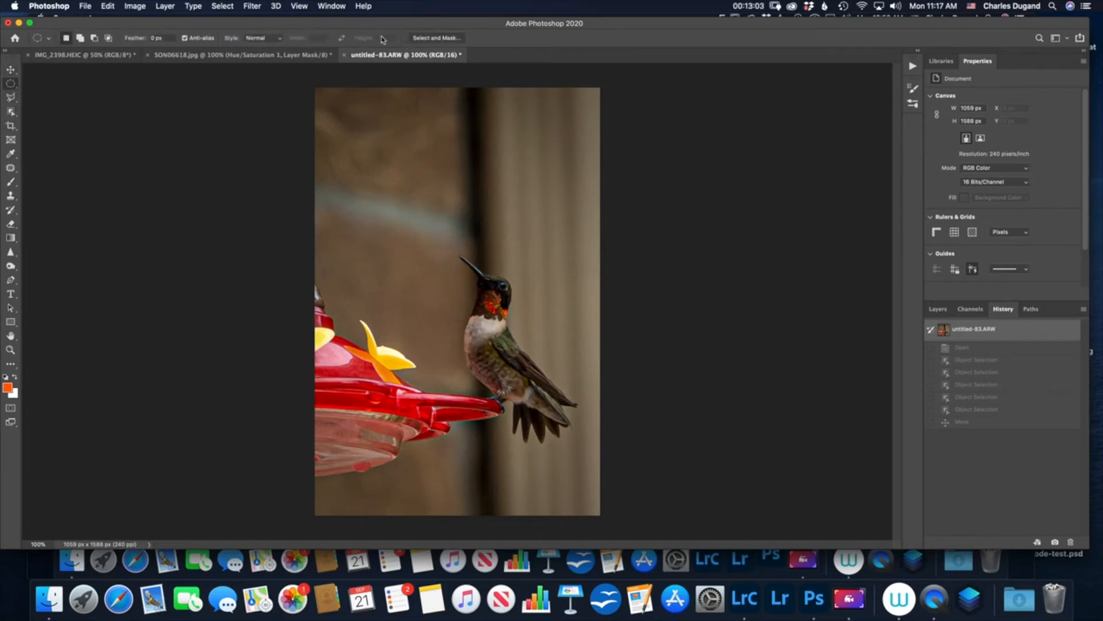
left_click(11, 99)
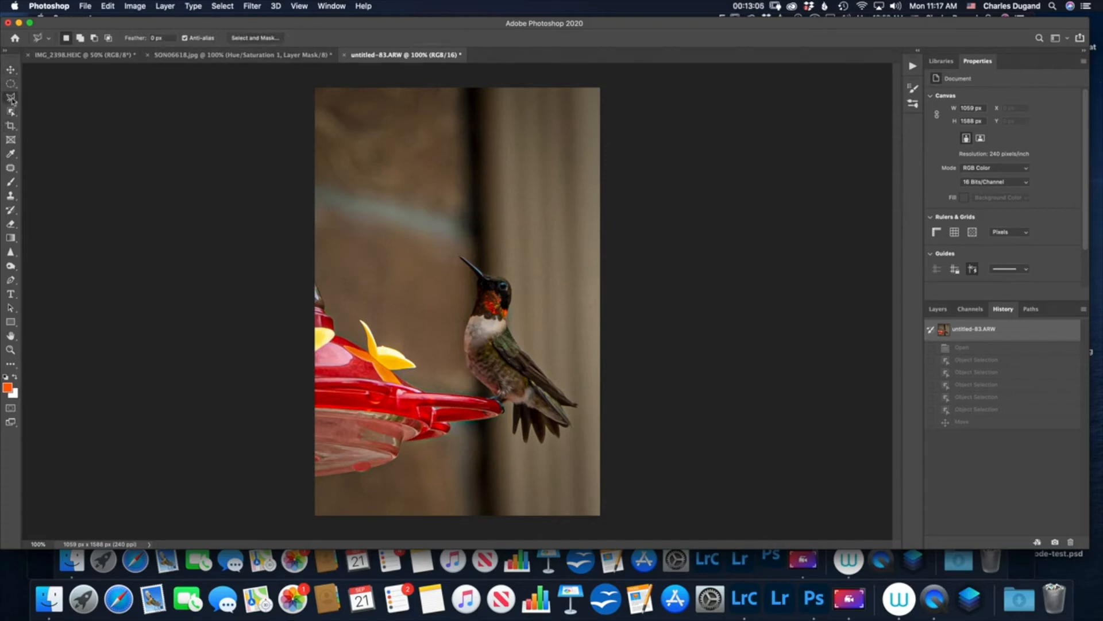
Activate the Object Selection tool and select the hummingbird automatically with Select Subject.
left_click(11, 112)
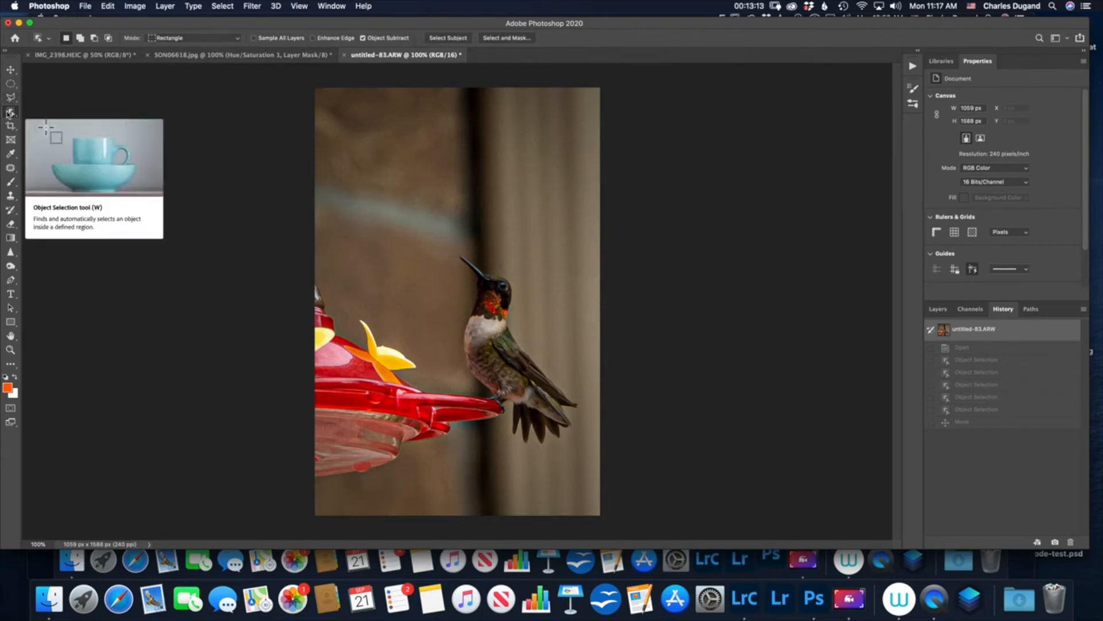
left_click(10, 113)
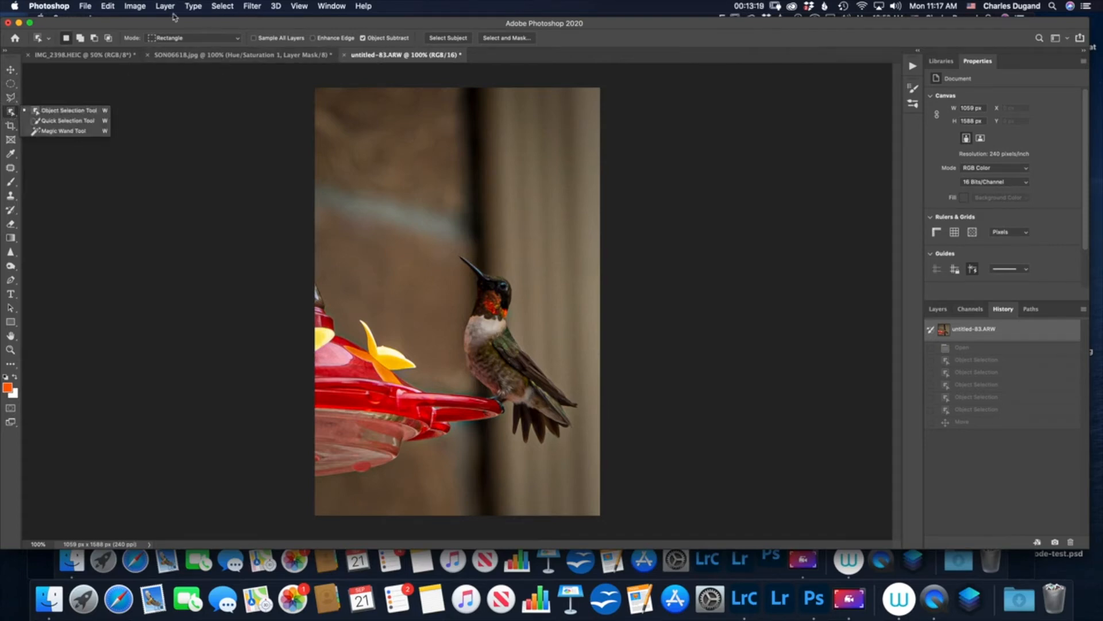
left_click(223, 7)
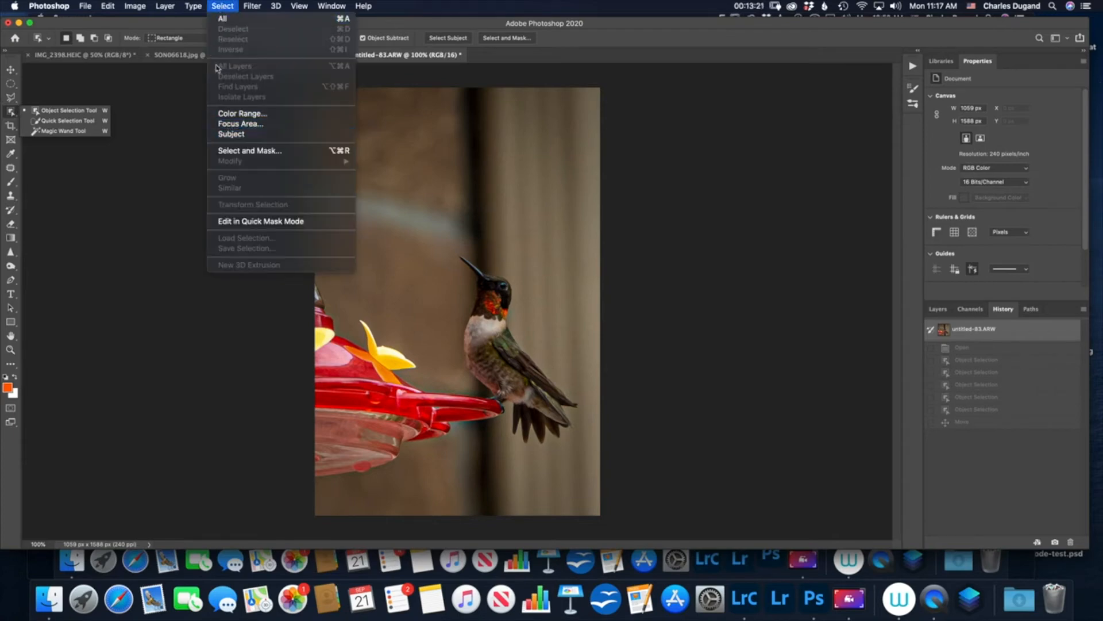
left_click(456, 43)
left_click(456, 42)
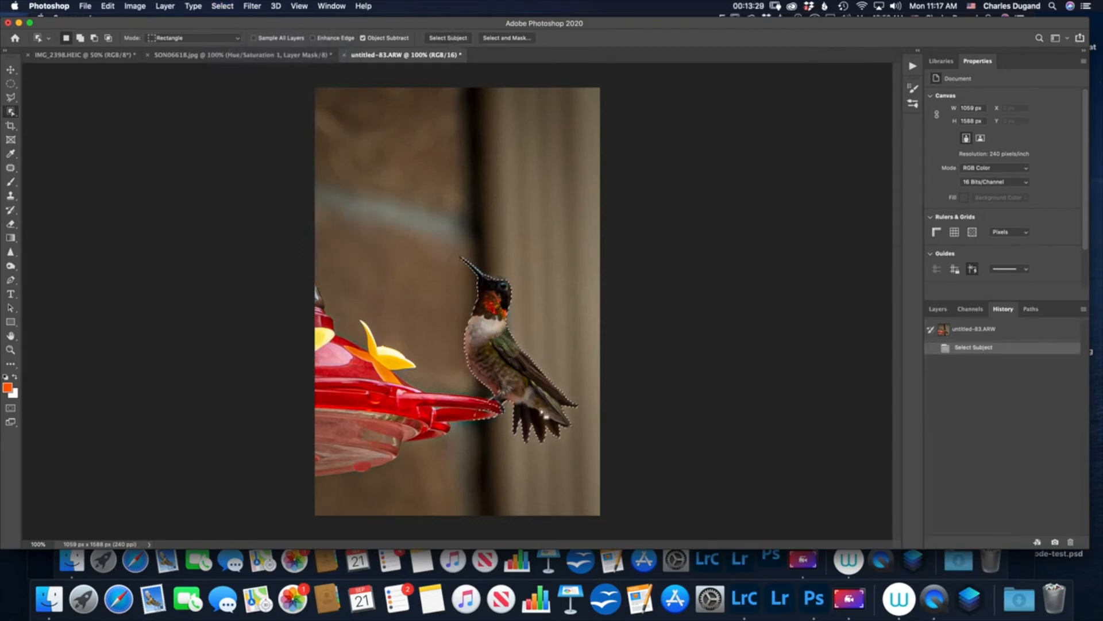
In SON06618.jpg, select the flying egret automatically with Select Subject.
left_click(294, 55)
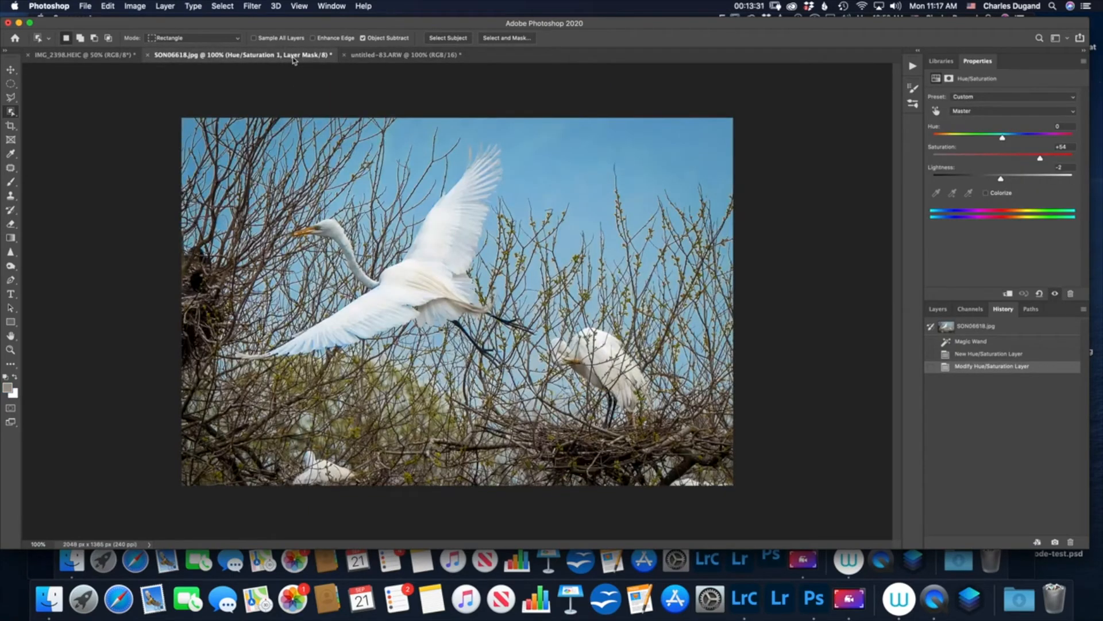
left_click(454, 38)
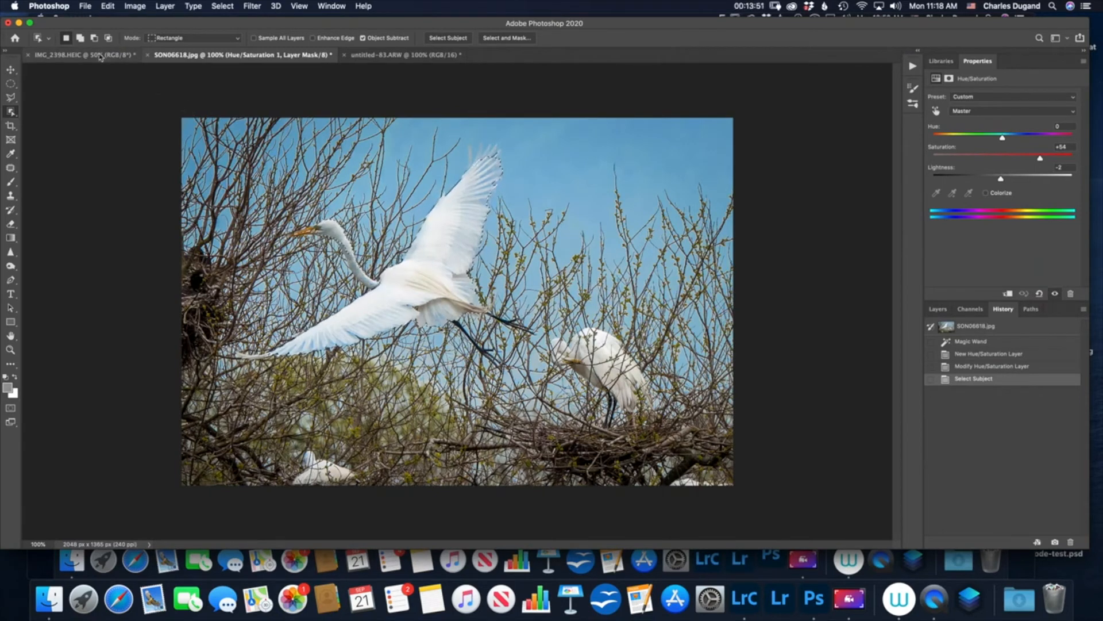
Go to IMG_2398.HEIC and choose the standard Lasso tool in place of the current lasso variant.
key("ctrl+shift+Tab")
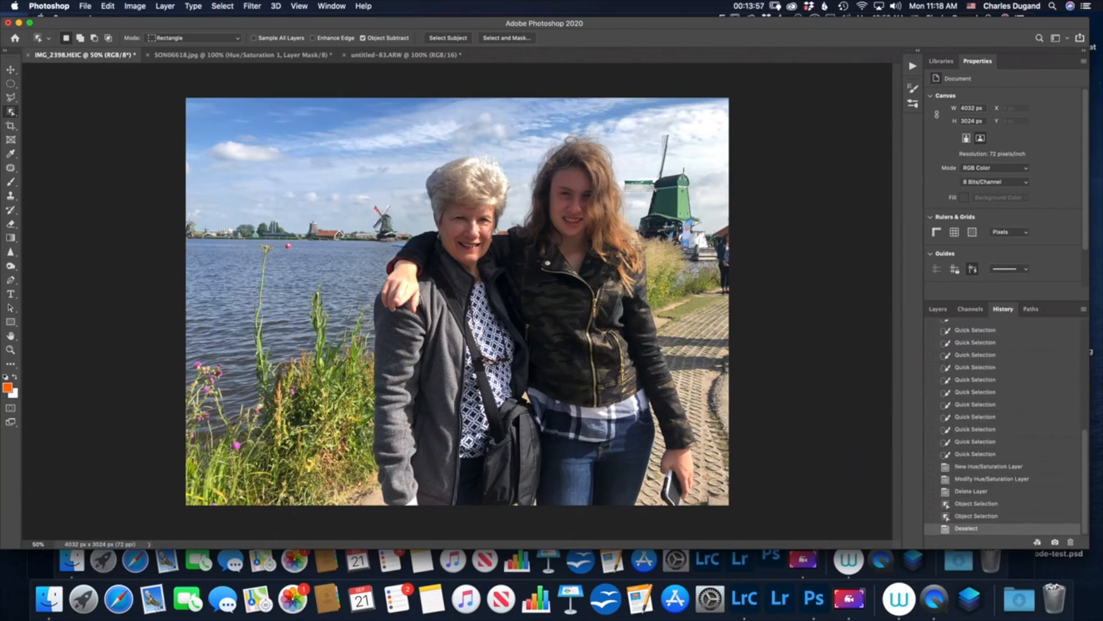
key("ctrl+Up")
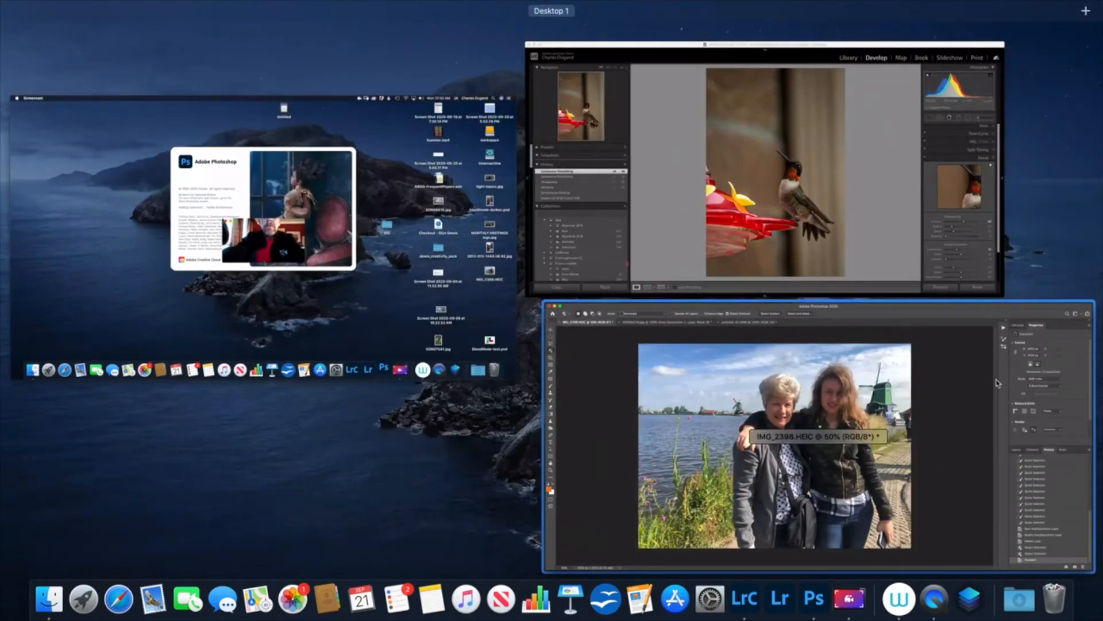
left_click(1011, 430)
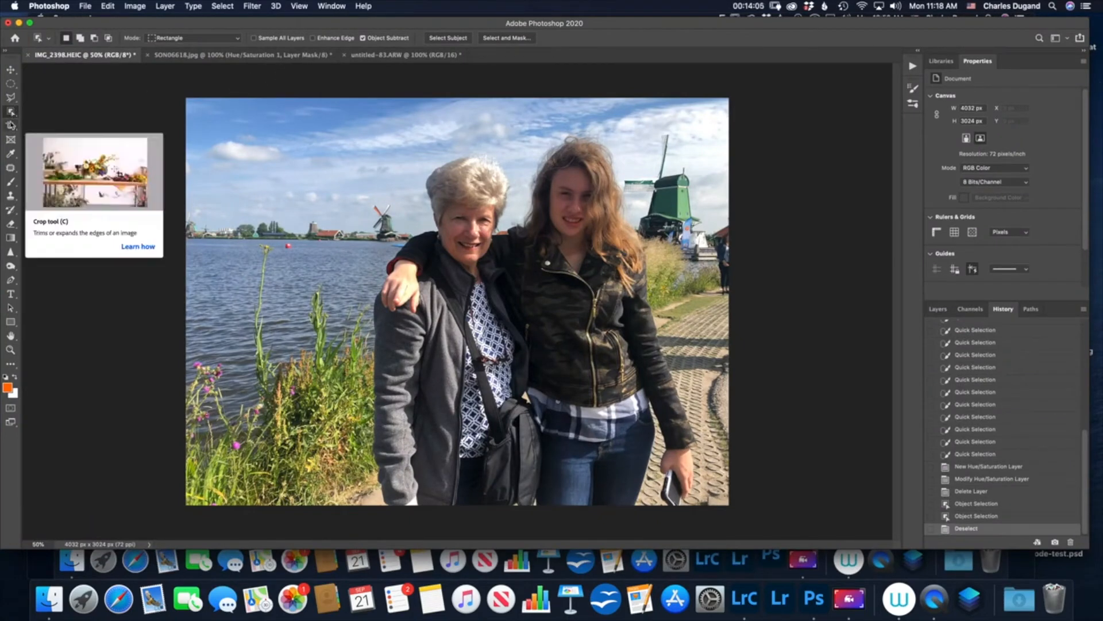
left_click(12, 98)
right_click(12, 99)
left_click(43, 94)
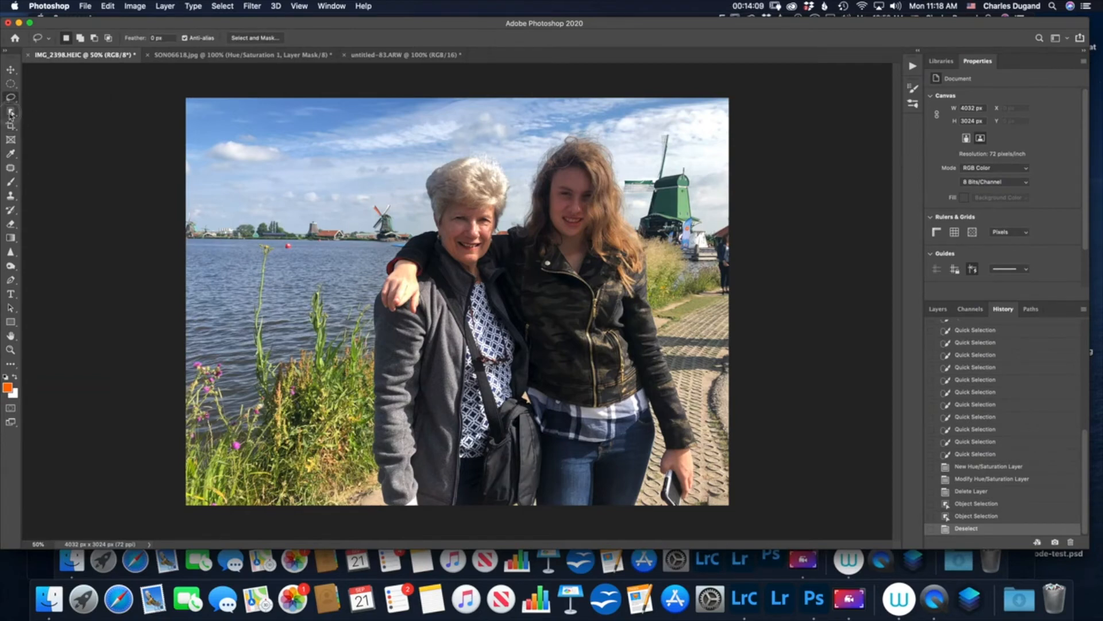
Select the young woman's hair, face, camouflage jacket, sleeves and shirt hem with the Quick Selection tool.
left_click(11, 112)
right_click(11, 112)
left_click(63, 121)
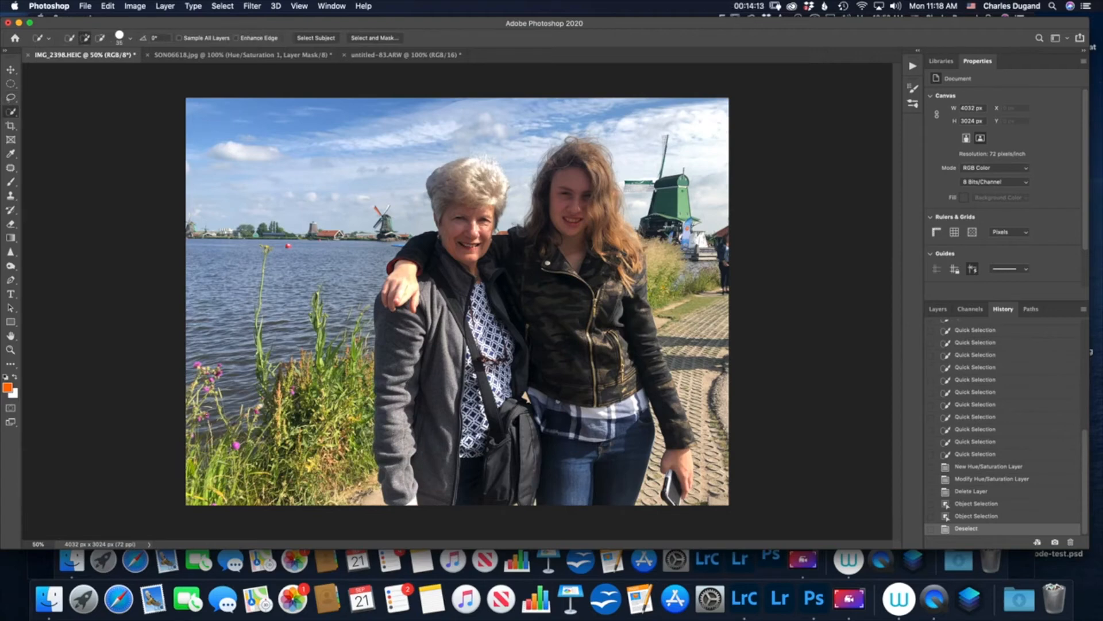
mouse_move(589, 156)
left_mouse_down()
mouse_move(588, 230)
mouse_move(608, 231)
mouse_move(593, 319)
left_mouse_up()
left_click_drag(569, 276, 572, 296)
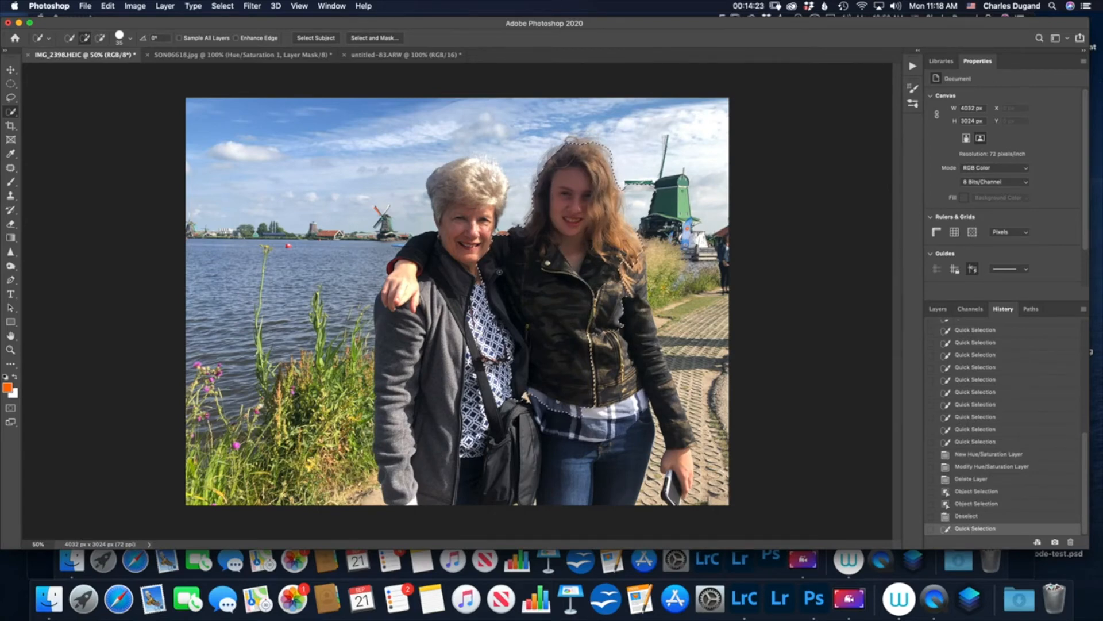
left_click_drag(636, 310, 639, 323)
left_click_drag(672, 419, 677, 431)
left_click_drag(611, 353, 611, 382)
left_click(605, 411)
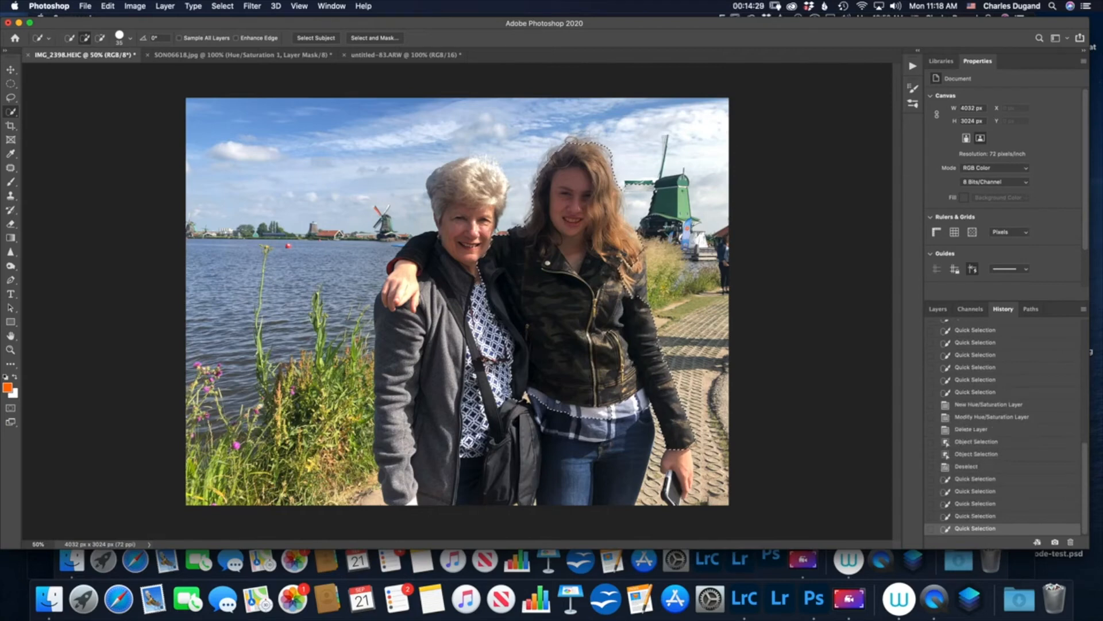
left_click(503, 249)
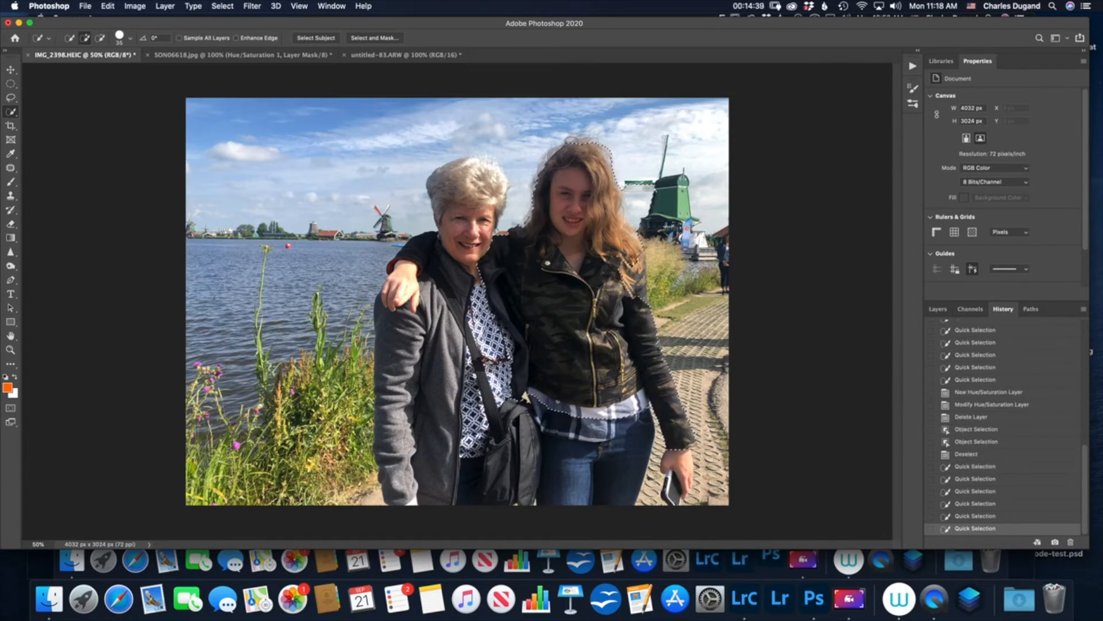
Refine the young woman's selection by subtracting the background beside her hair and adding the missed area at her shoulder.
key("alt")
left_click(640, 198, "alt")
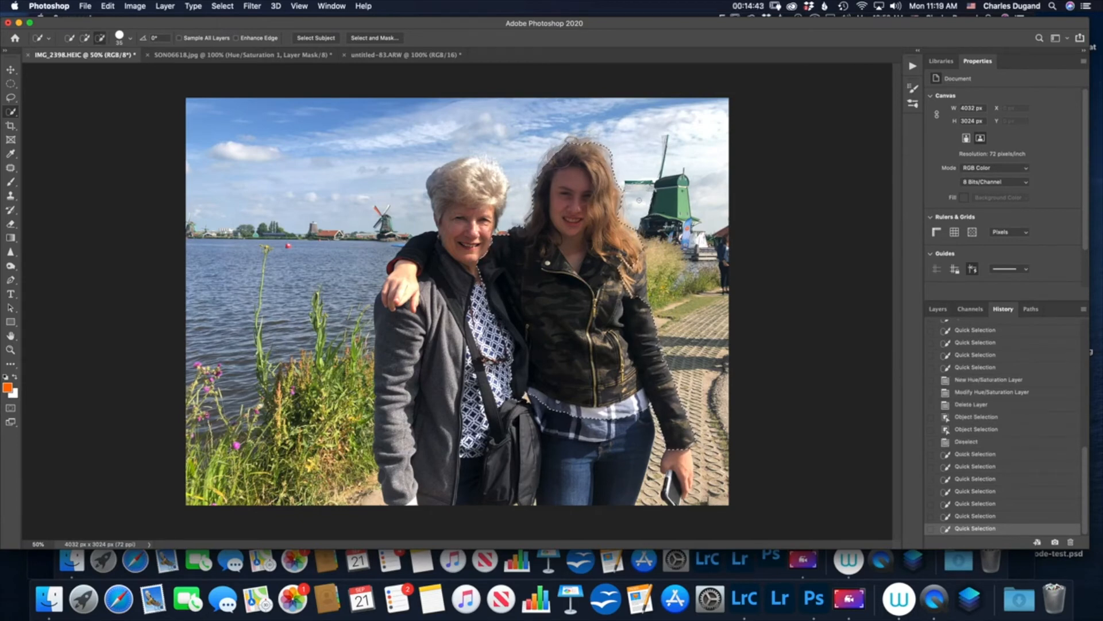
scroll(640, 199, "down", 10, "alt")
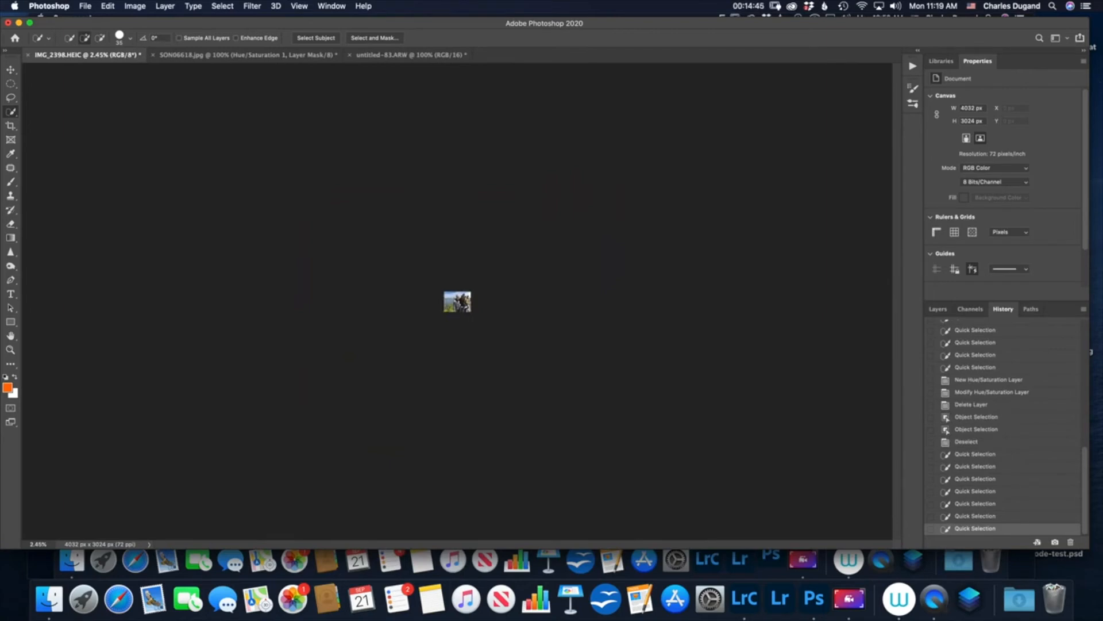
left_click(467, 302)
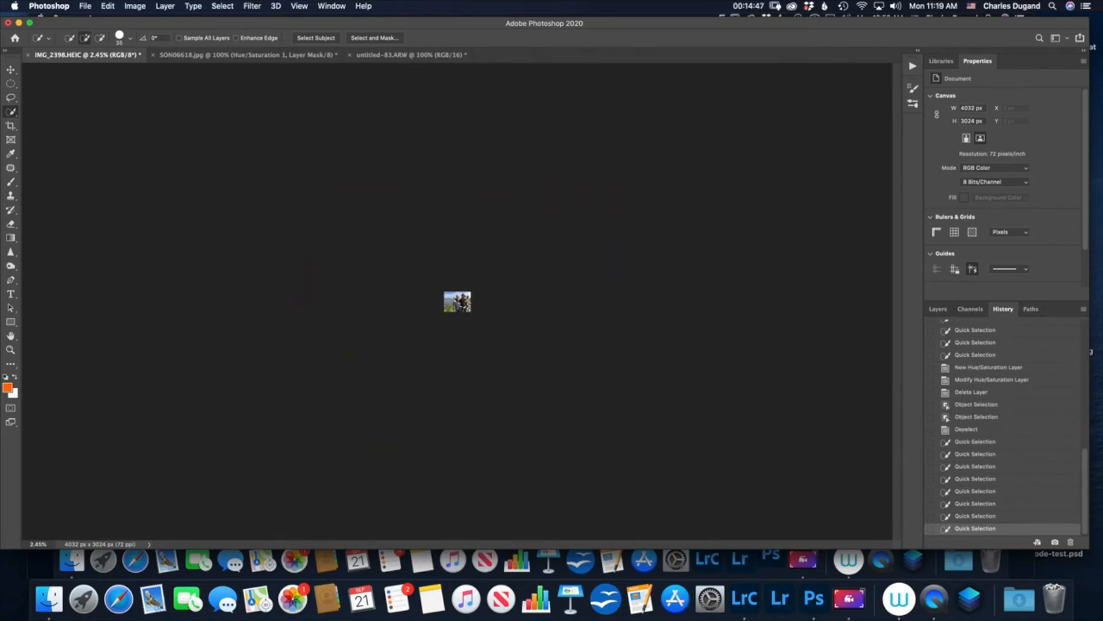
key("super+0")
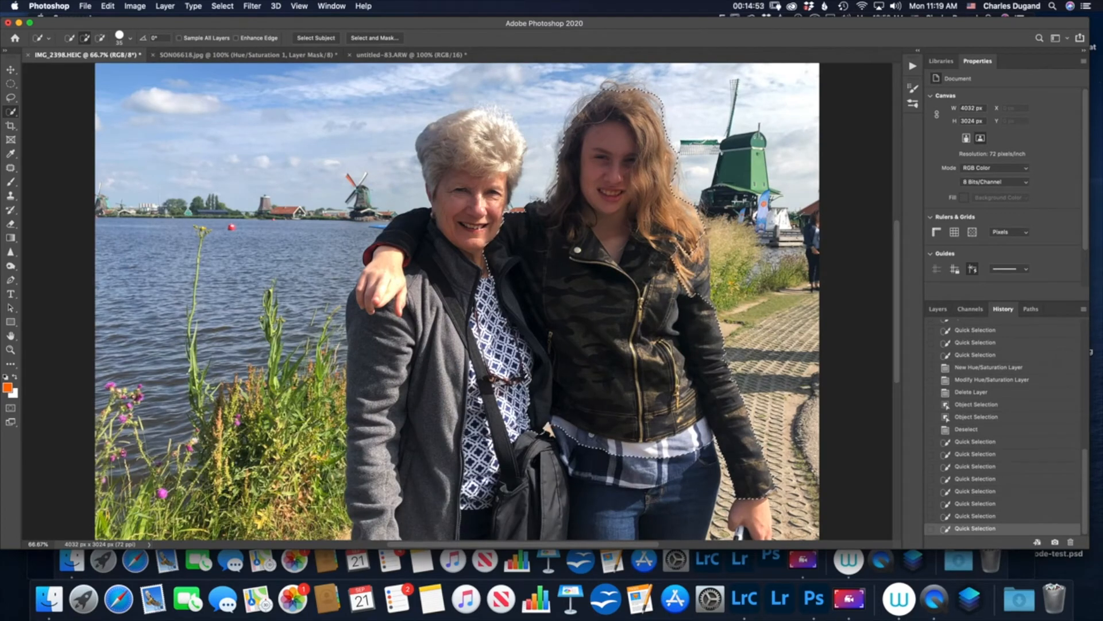
left_click(541, 424)
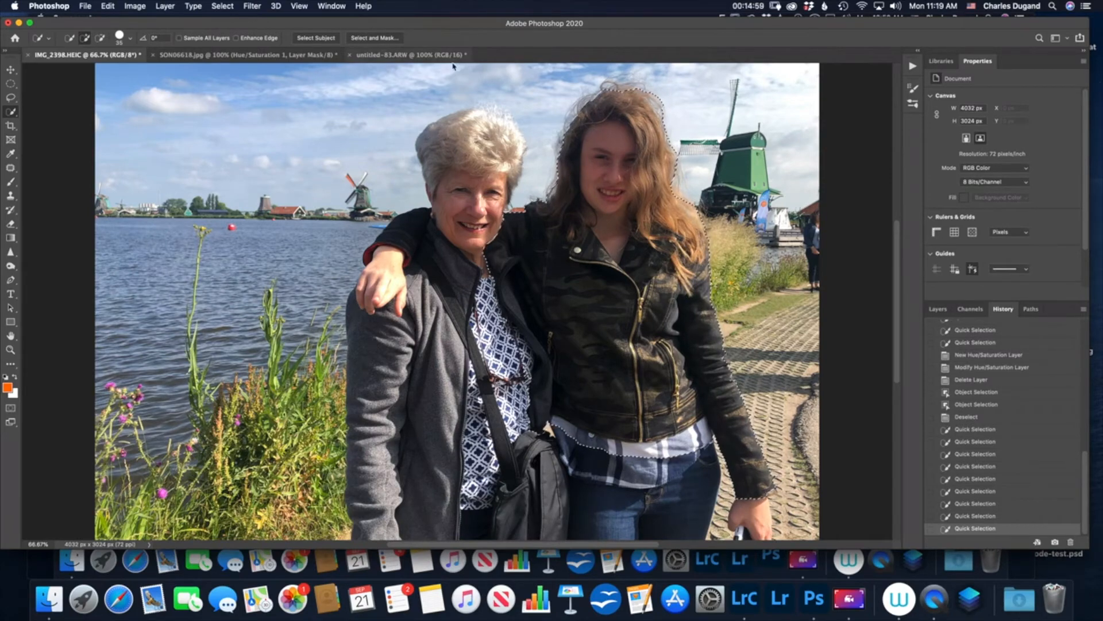
In Select and Mask, refine the edges all around the young woman's hair with a 125 px Refine Edge Brush.
left_click(362, 38)
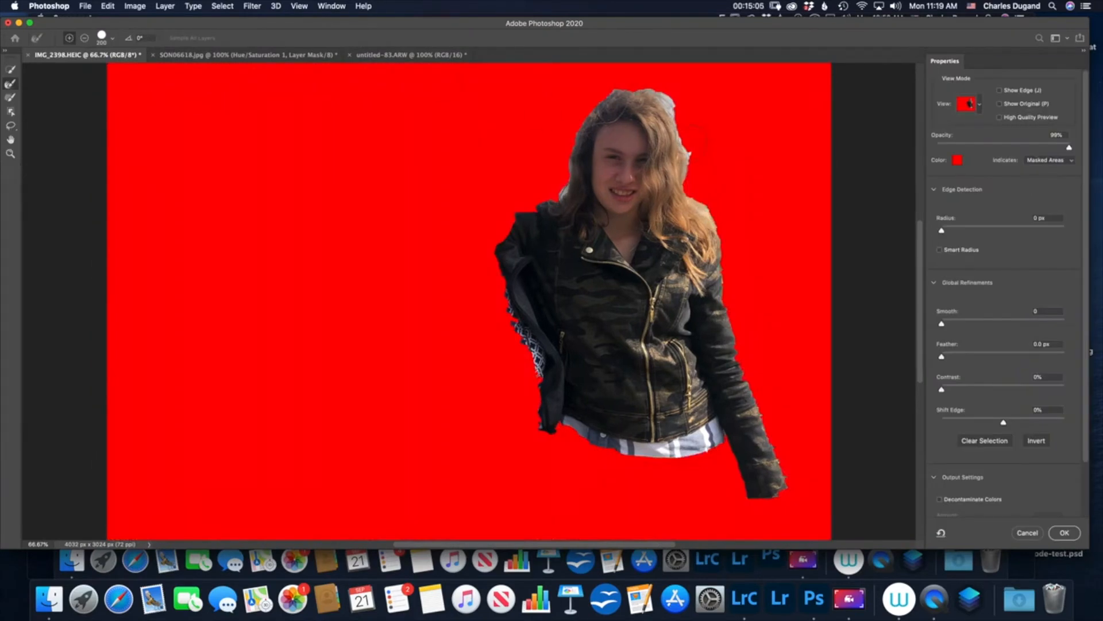
scroll(694, 140, "right", 2)
key("bracketright")
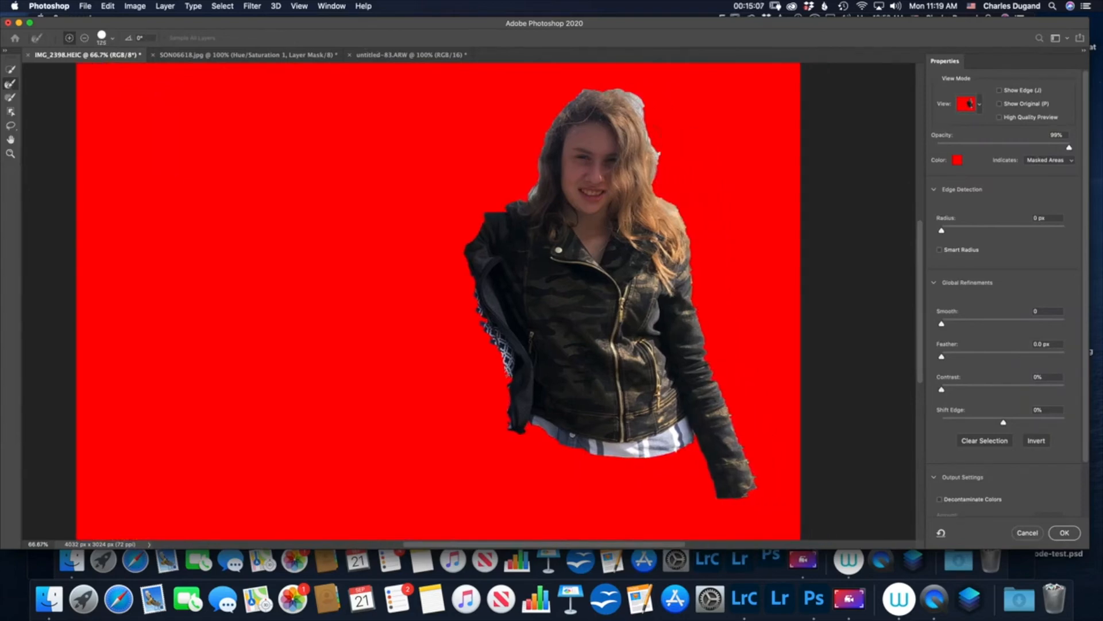
left_click_drag(651, 141, 646, 123)
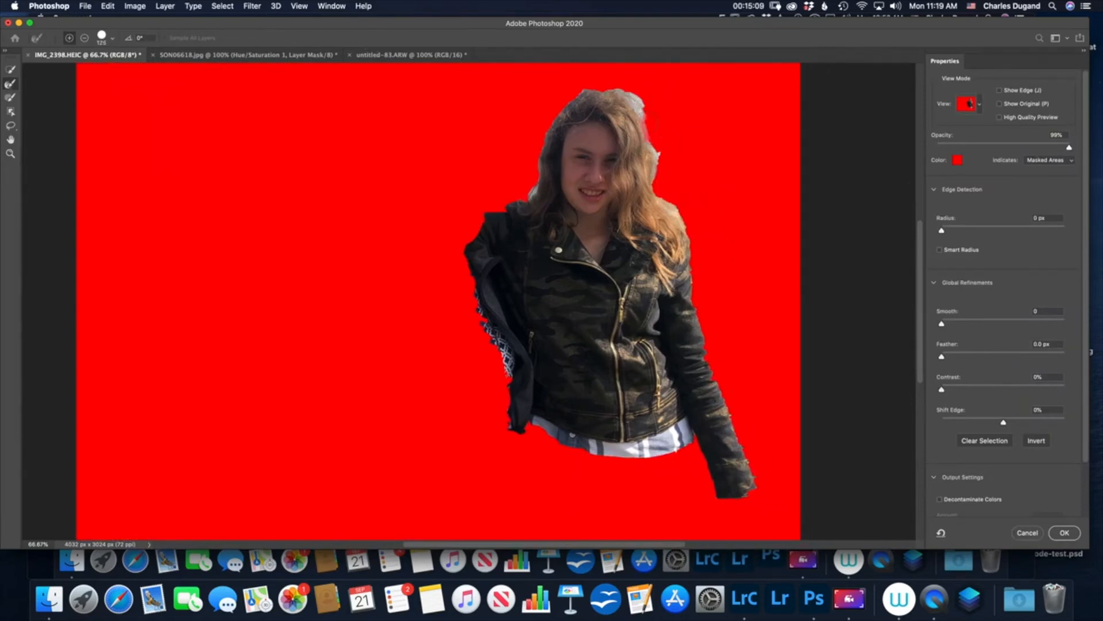
left_click(11, 84)
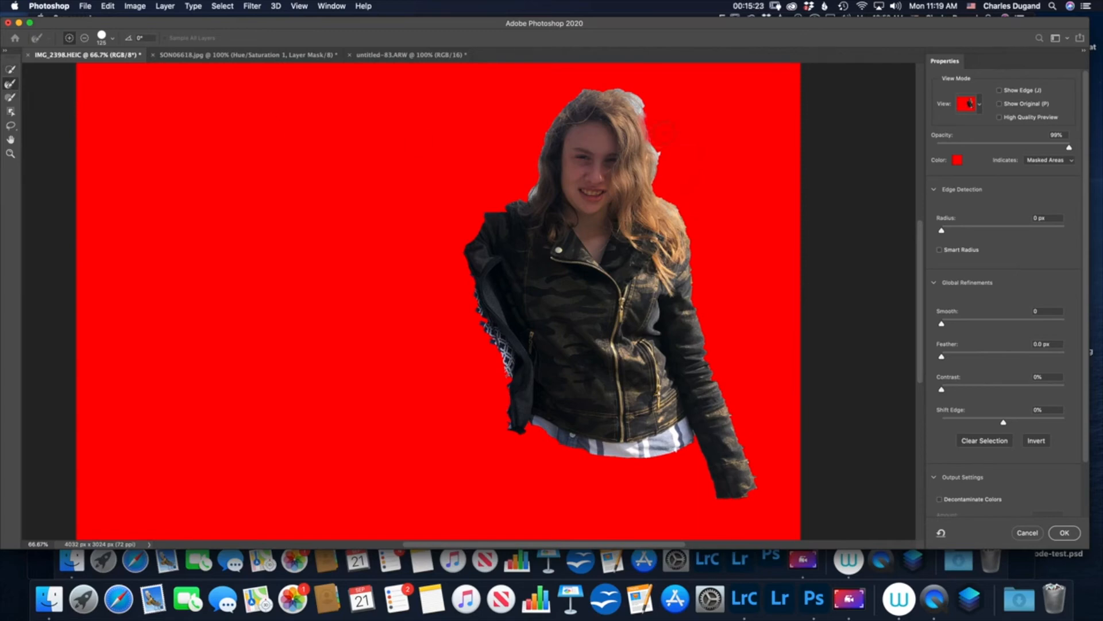
right_click(644, 111)
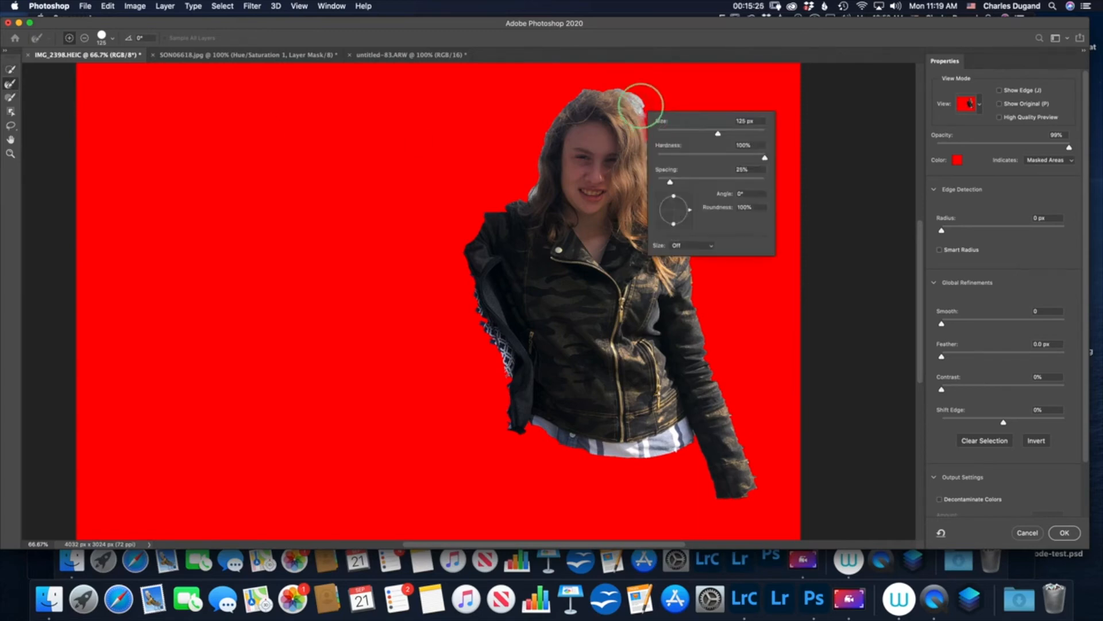
left_click(643, 106)
mouse_move(643, 106)
left_mouse_down()
mouse_move(570, 91)
mouse_move(545, 132)
mouse_move(532, 195)
left_mouse_up()
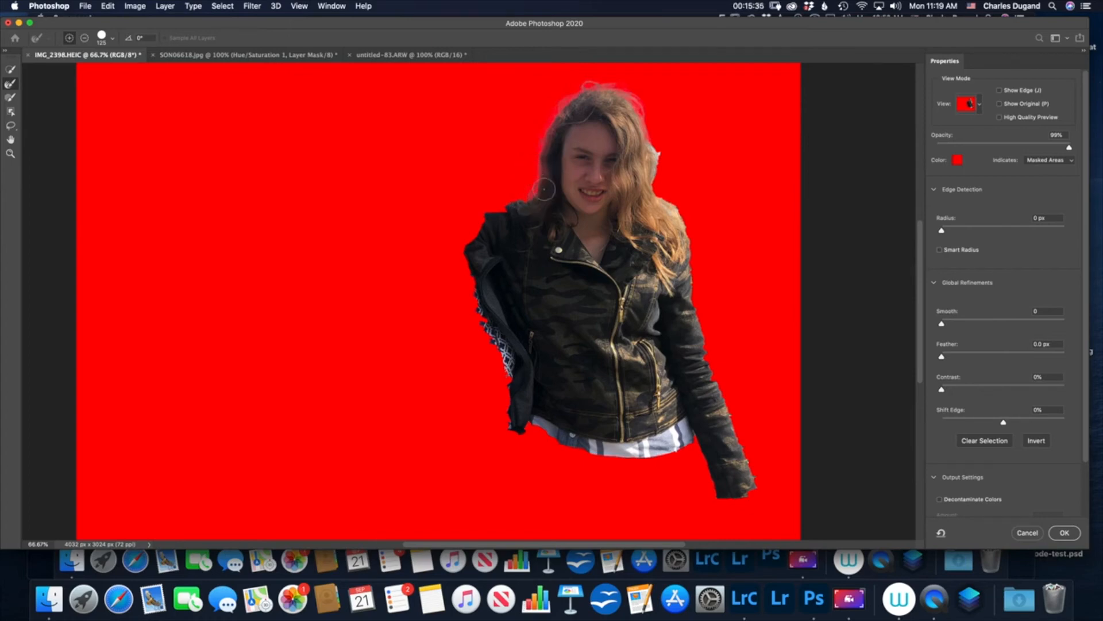
mouse_move(647, 163)
left_mouse_down()
mouse_move(653, 140)
mouse_move(647, 172)
mouse_move(695, 250)
left_mouse_up()
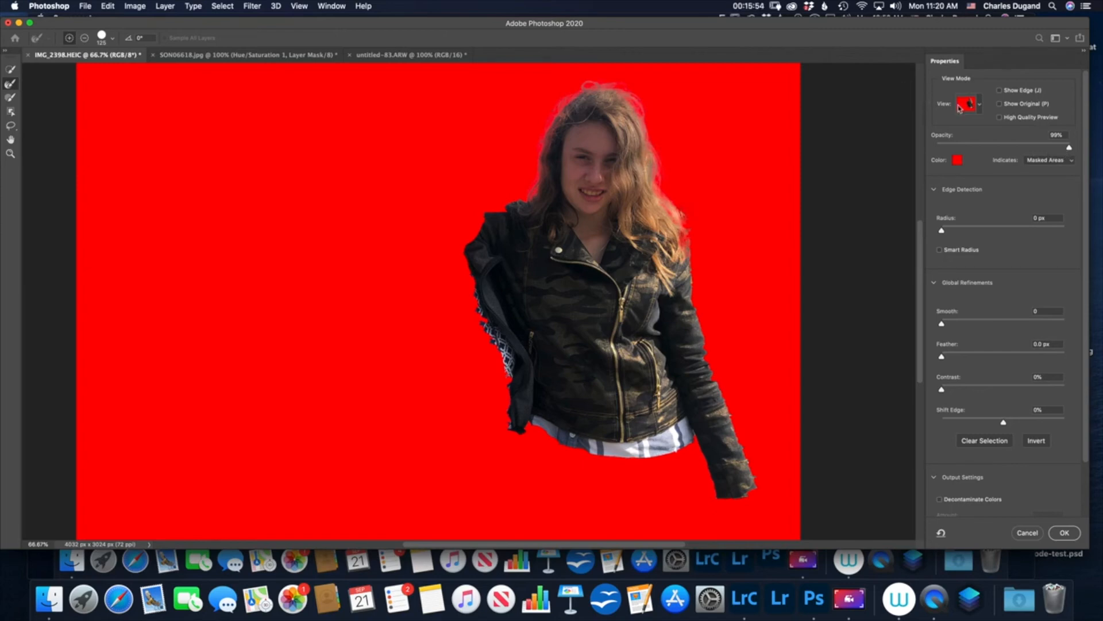
Preview the refined mask in Black & White view and return to the Overlay view.
left_click(980, 106)
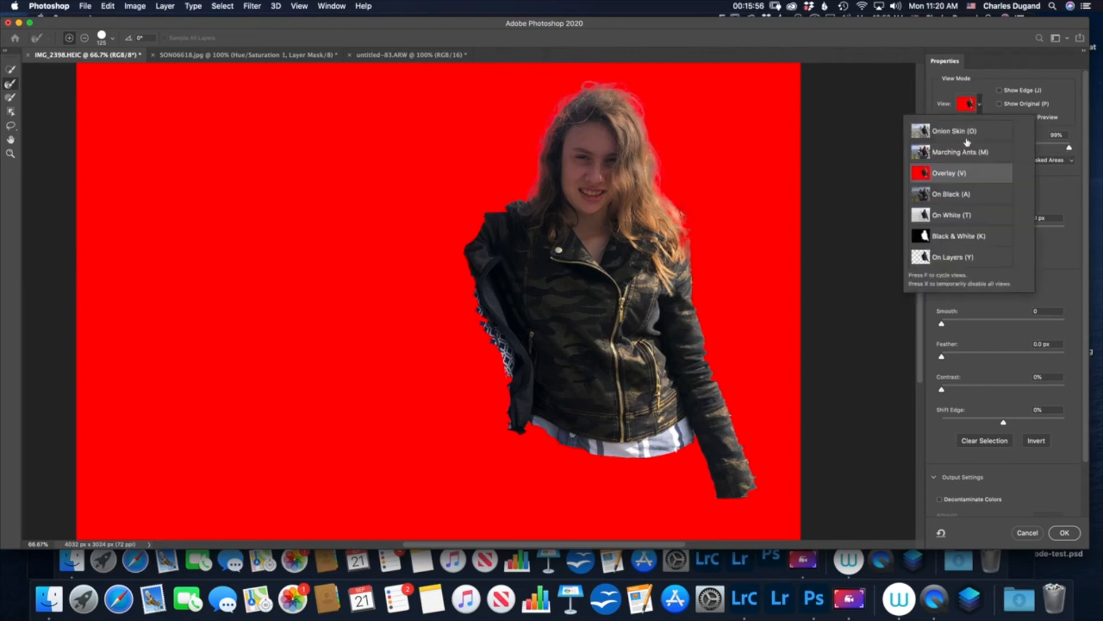
left_click(965, 241)
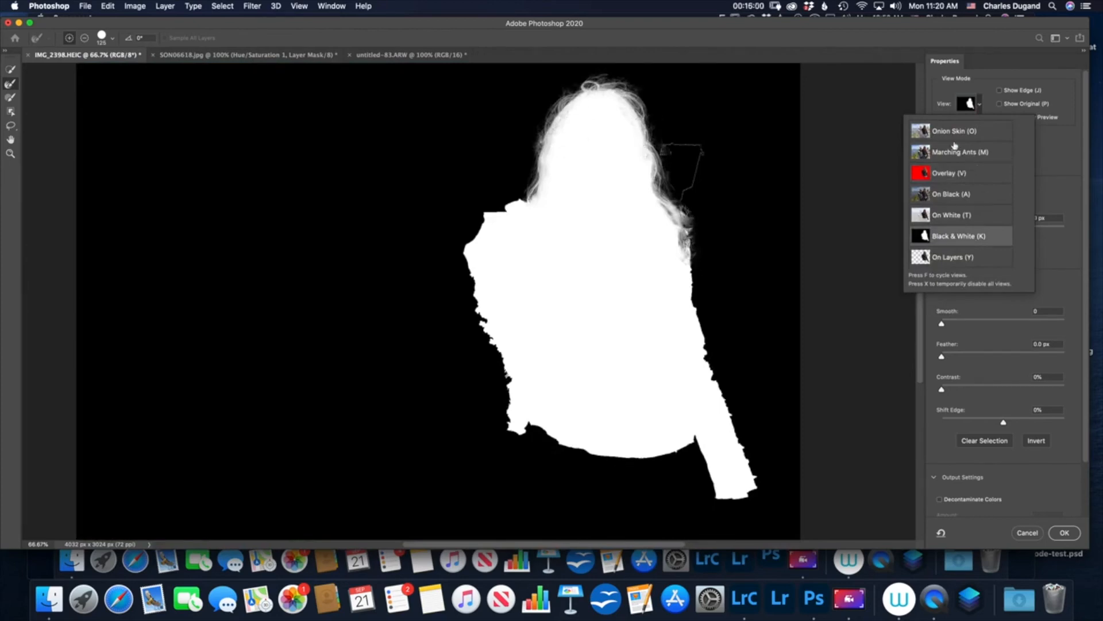
left_click(943, 180)
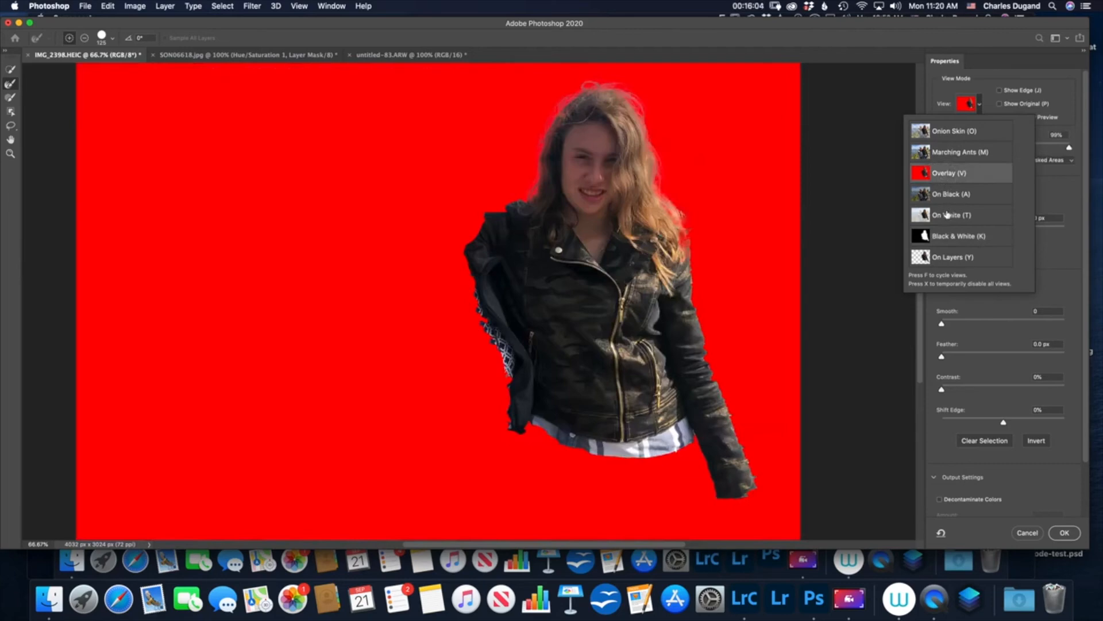
left_click(1062, 99)
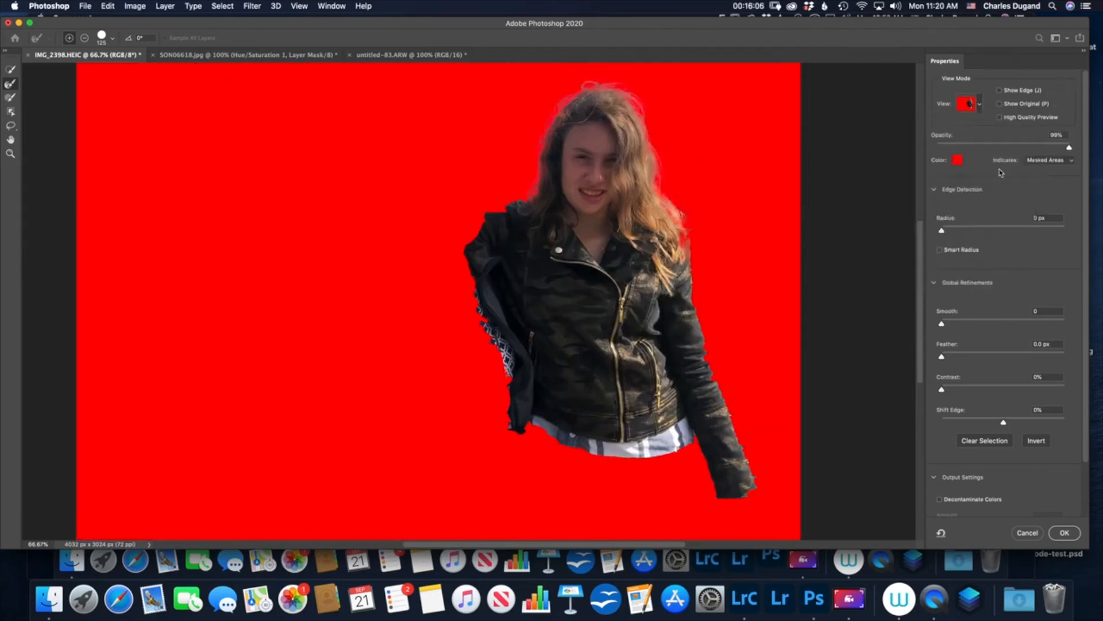
Try a large edge detection radius on the selection and settle on a radius of 2 px.
left_click_drag(943, 234, 948, 234)
scroll(954, 233, "down", 1)
left_click_drag(950, 232, 1029, 230)
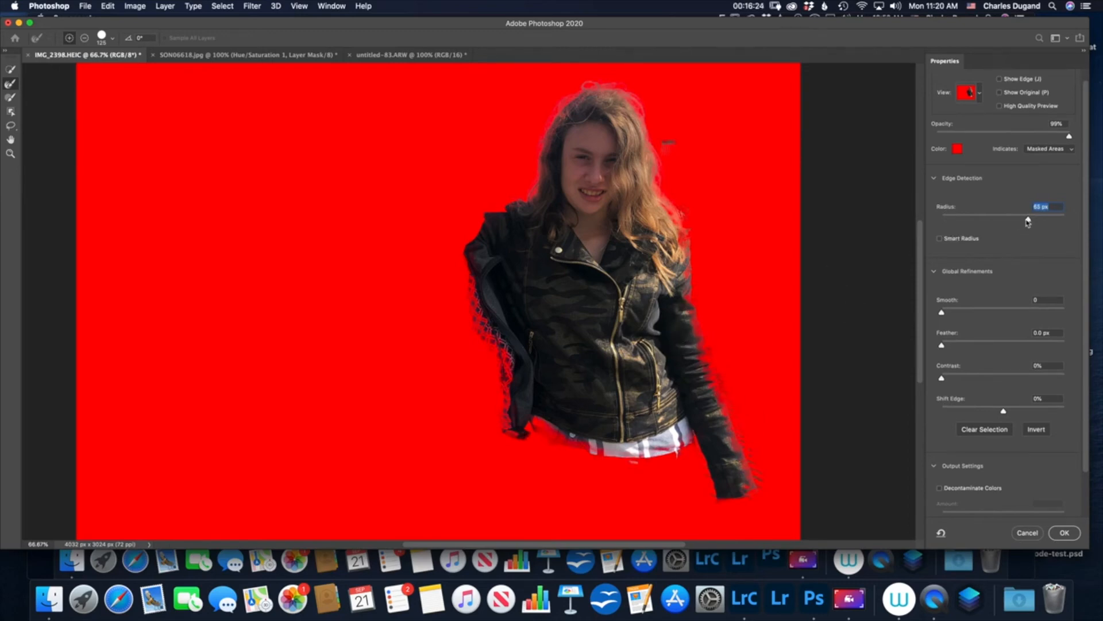
left_click_drag(1028, 221, 951, 220)
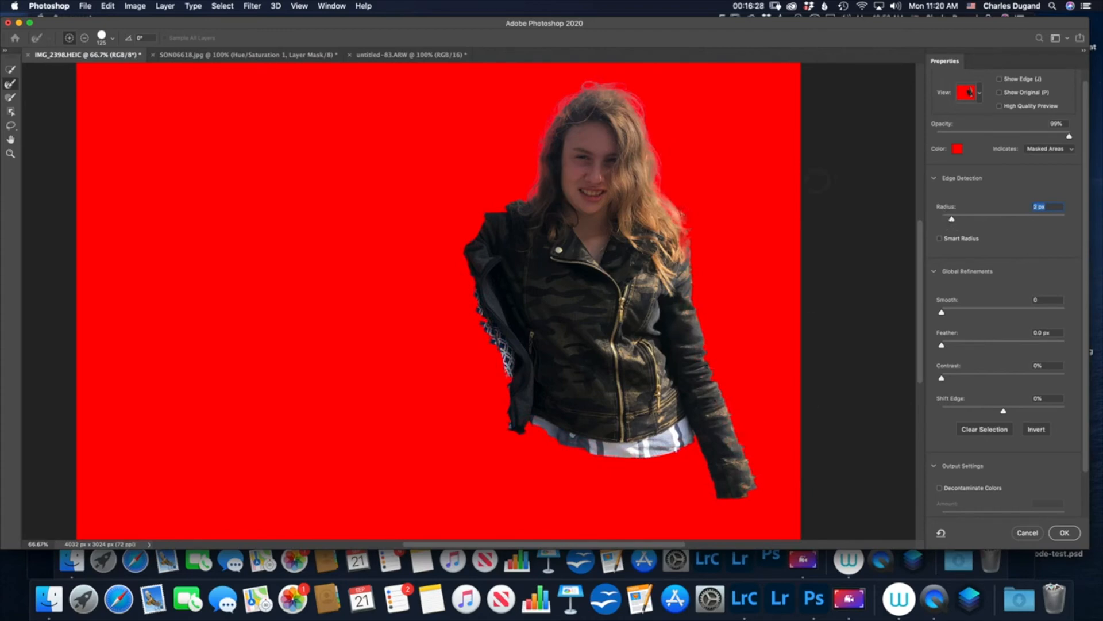
left_click_drag(952, 221, 954, 220)
Output the refined selection of the young woman as a layer mask.
scroll(988, 351, "down", 2)
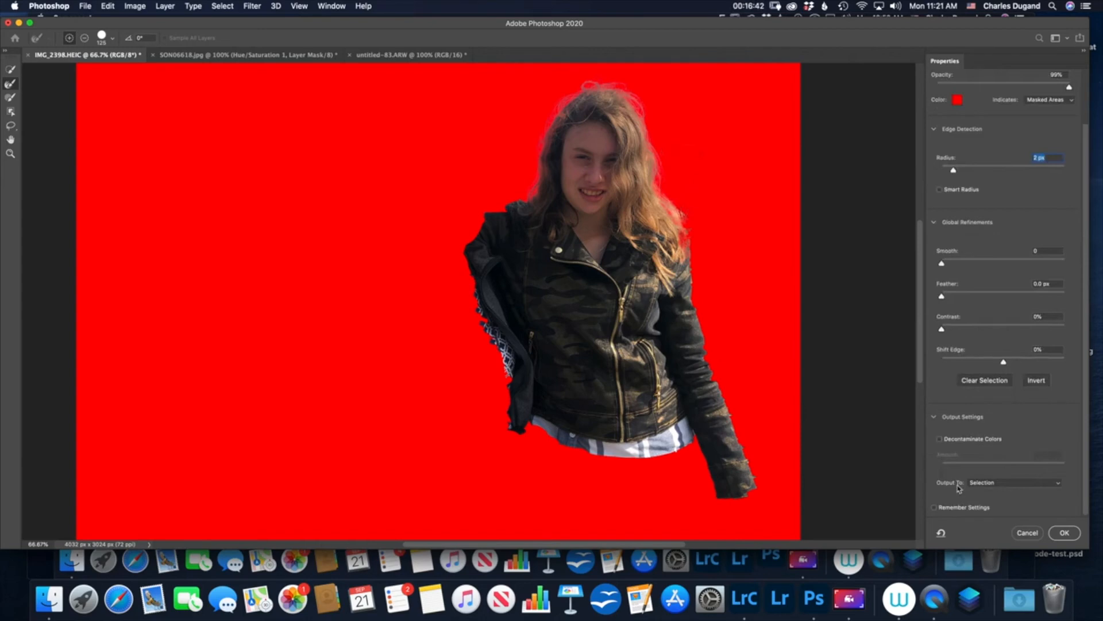
left_click(991, 486)
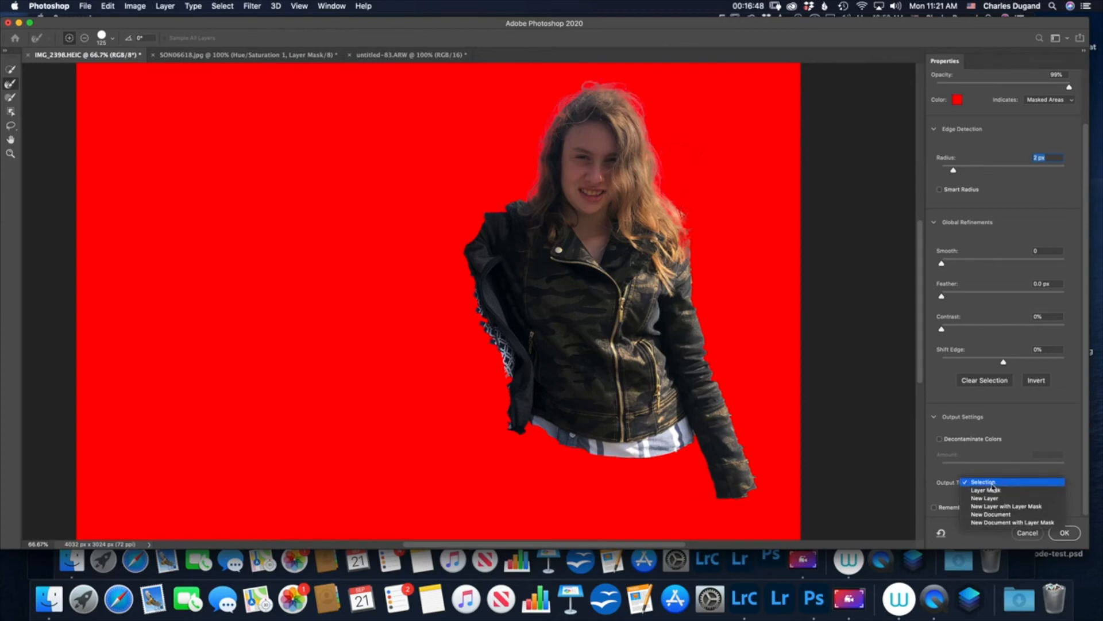
left_click(1022, 495)
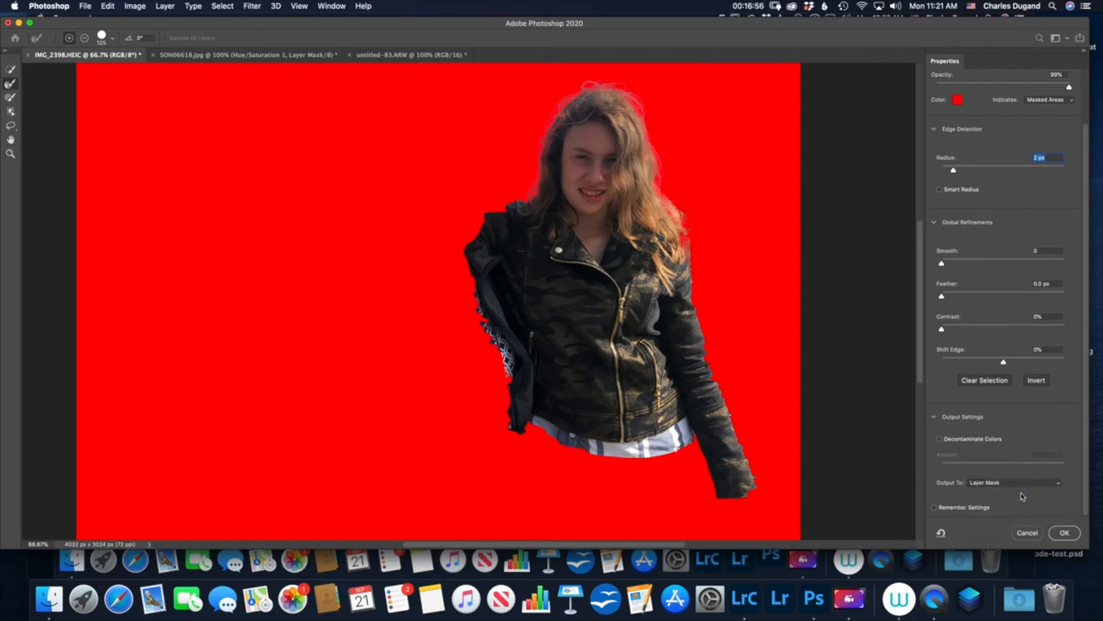
left_click(1065, 533)
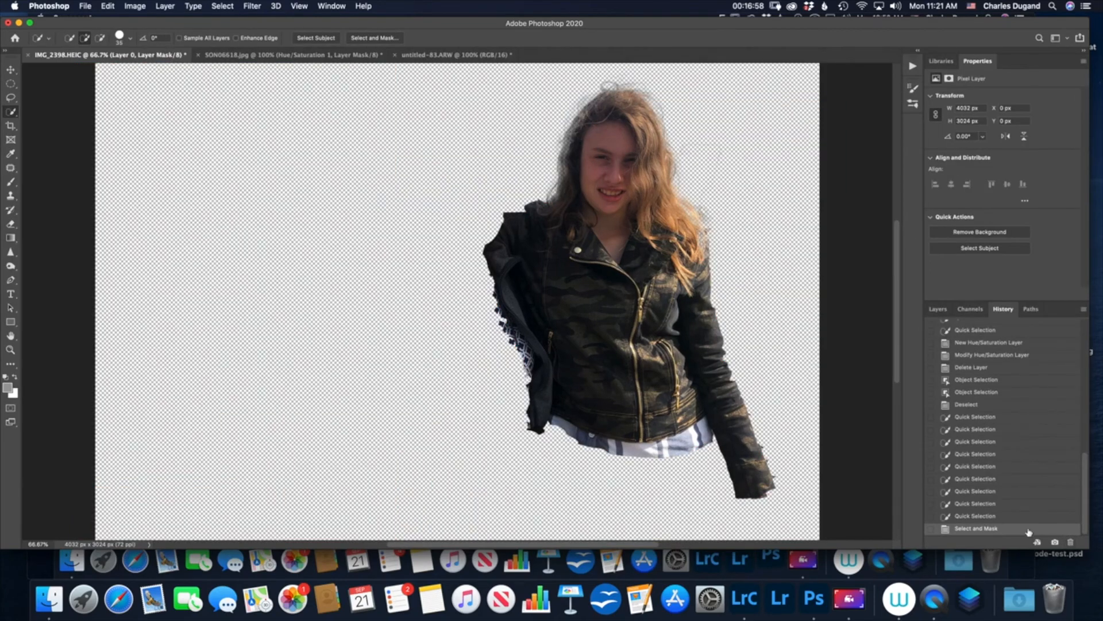
View the masked layer, and restore IMG_2398.HEIC to its original opened state from the history snapshot.
left_click(939, 309)
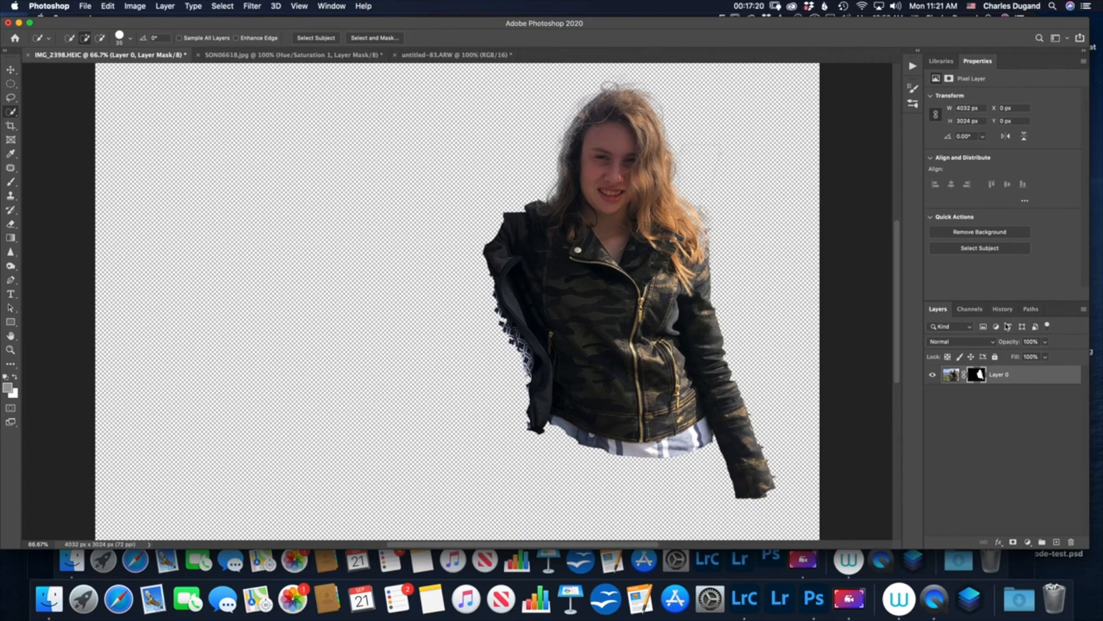
left_click(1006, 310)
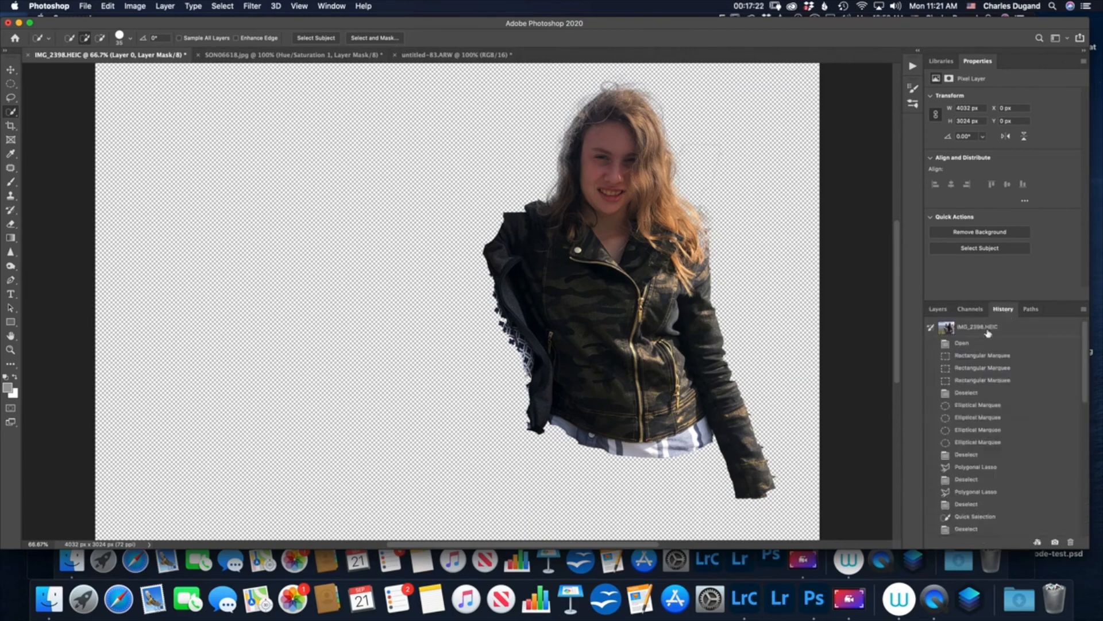
left_click(987, 332)
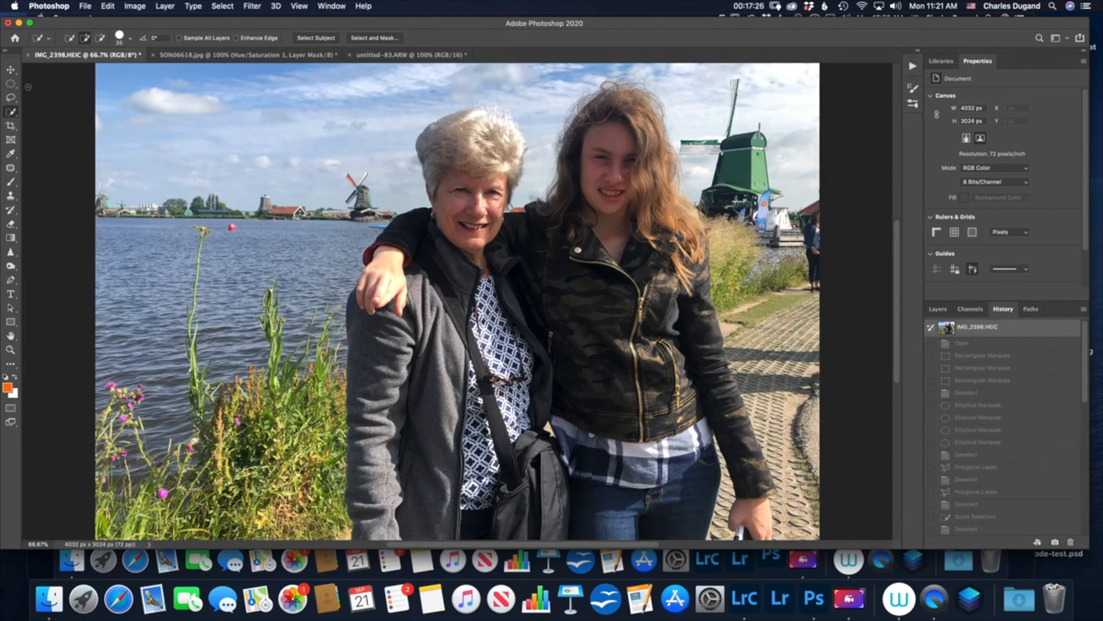
Select both women with Select Subject and refine the young woman's hair edge in Select and Mask, outputting a selection.
left_click(326, 39)
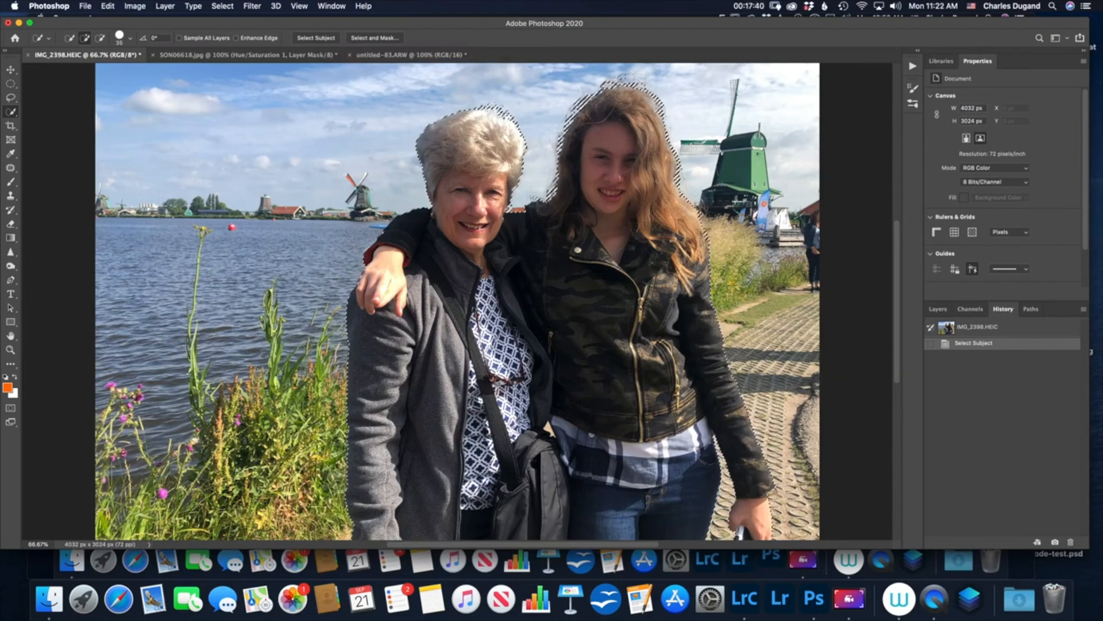
left_click(375, 38)
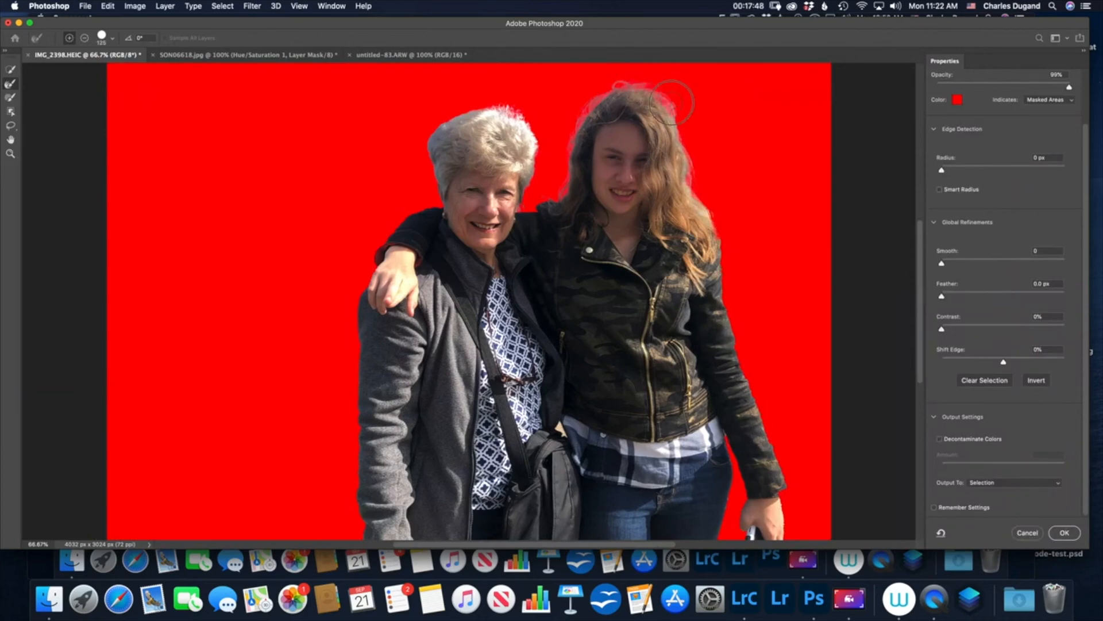
left_click_drag(678, 134, 722, 240)
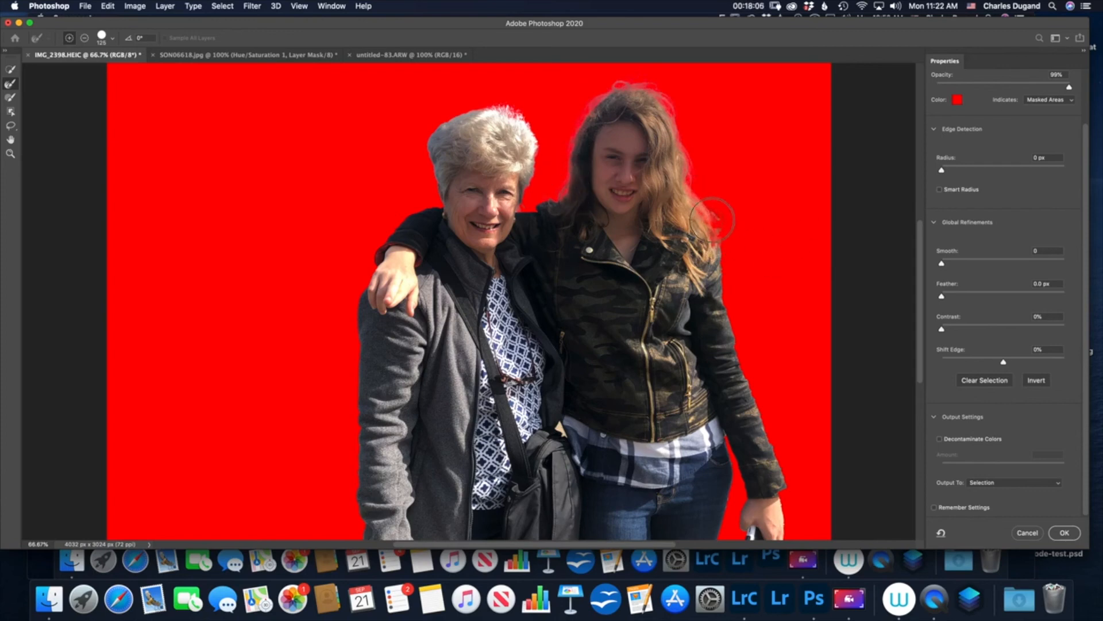
left_click_drag(719, 235, 716, 215)
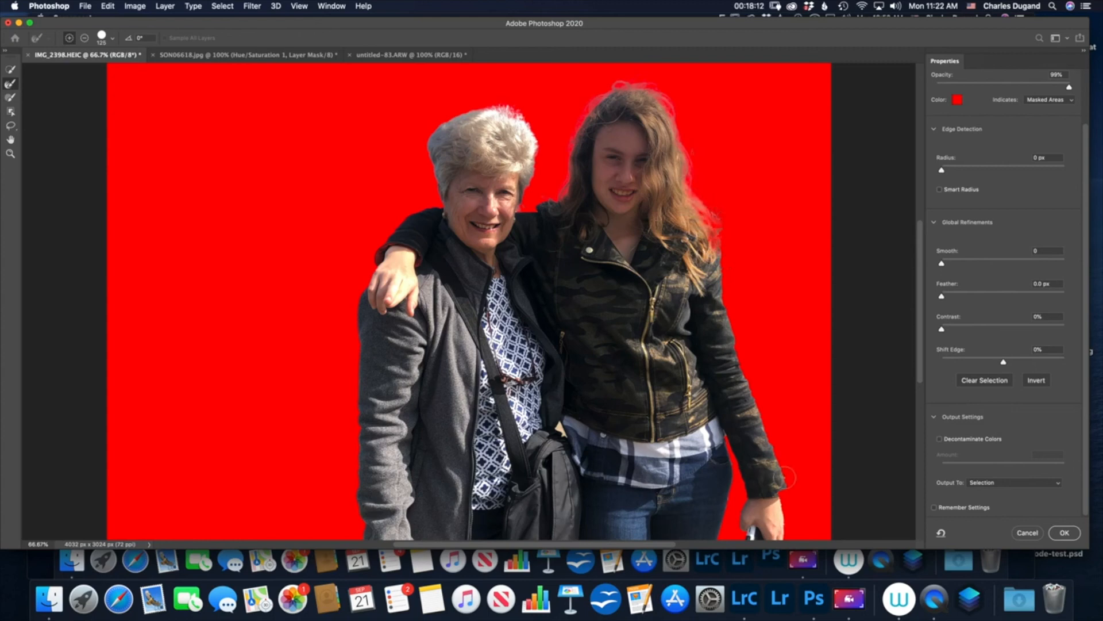
left_click(1065, 533)
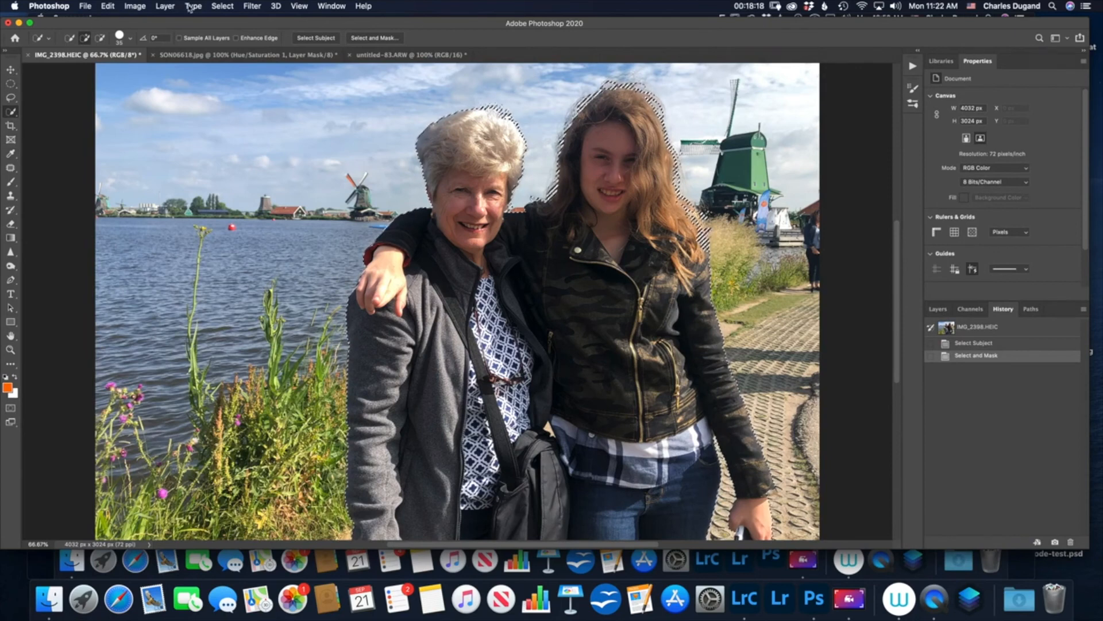
left_click(219, 7)
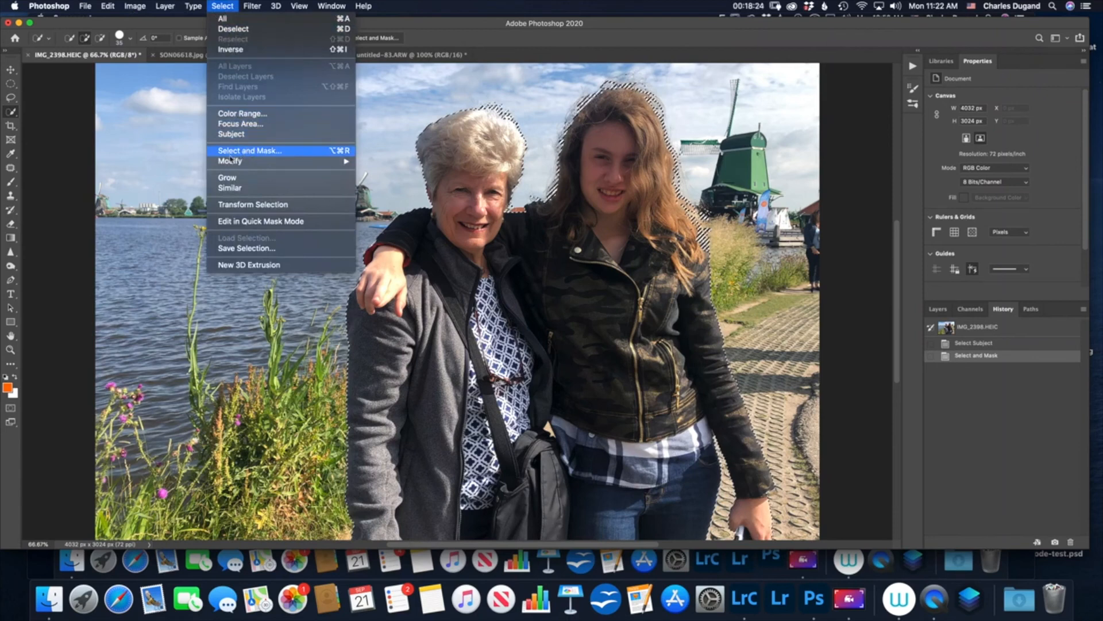
mouse_move(233, 165)
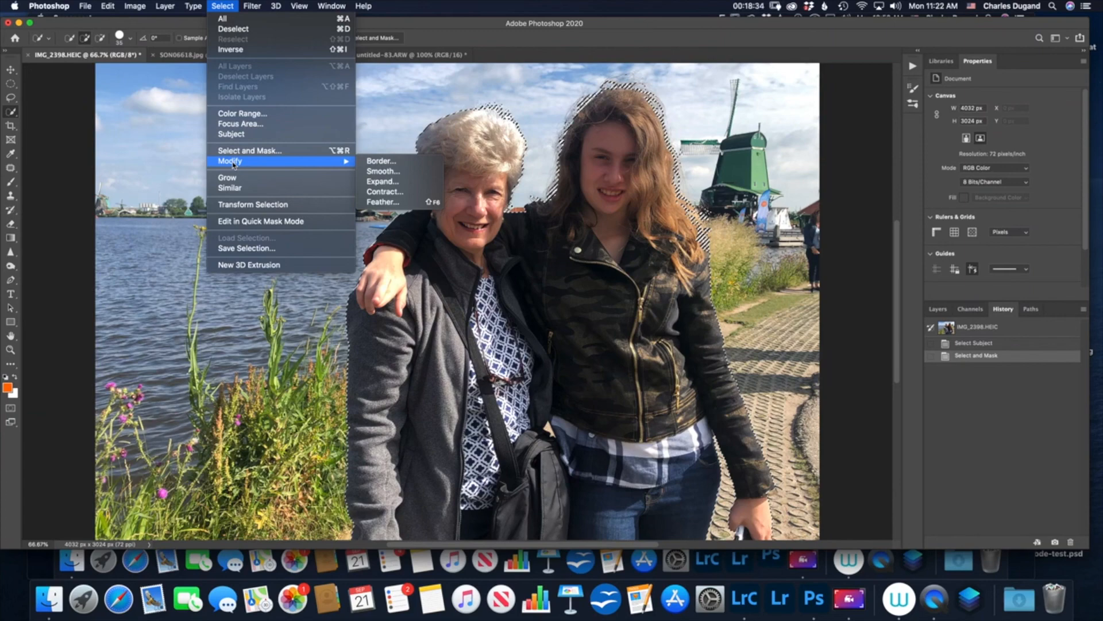
left_click(118, 122)
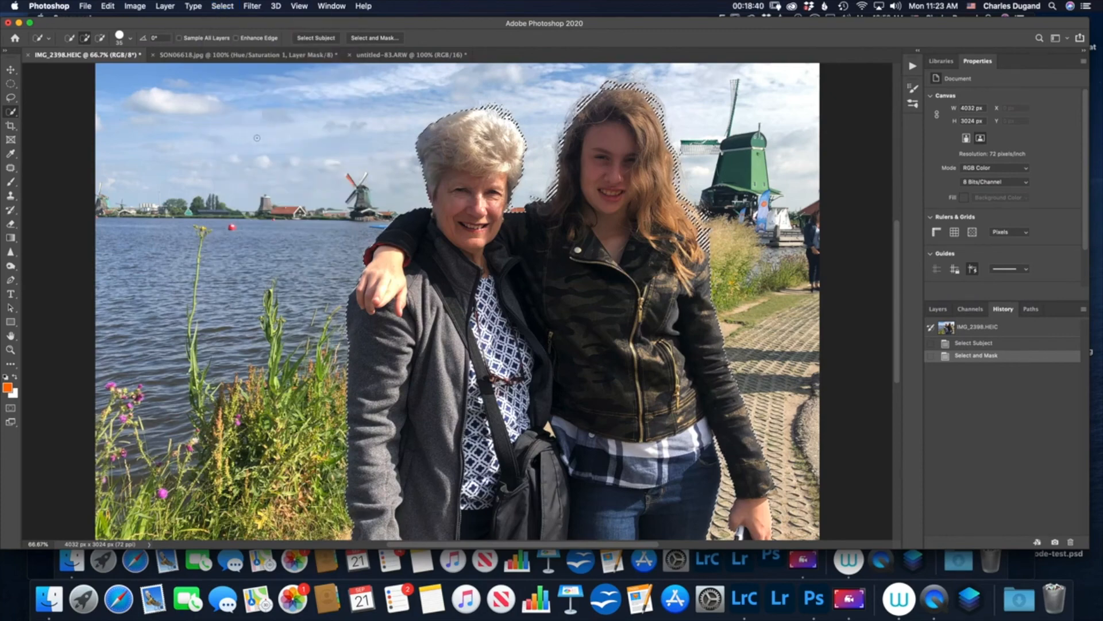
Select the distant windmill across the water with the Object Selection tool in Rectangle mode.
left_click(14, 113)
left_click(60, 110)
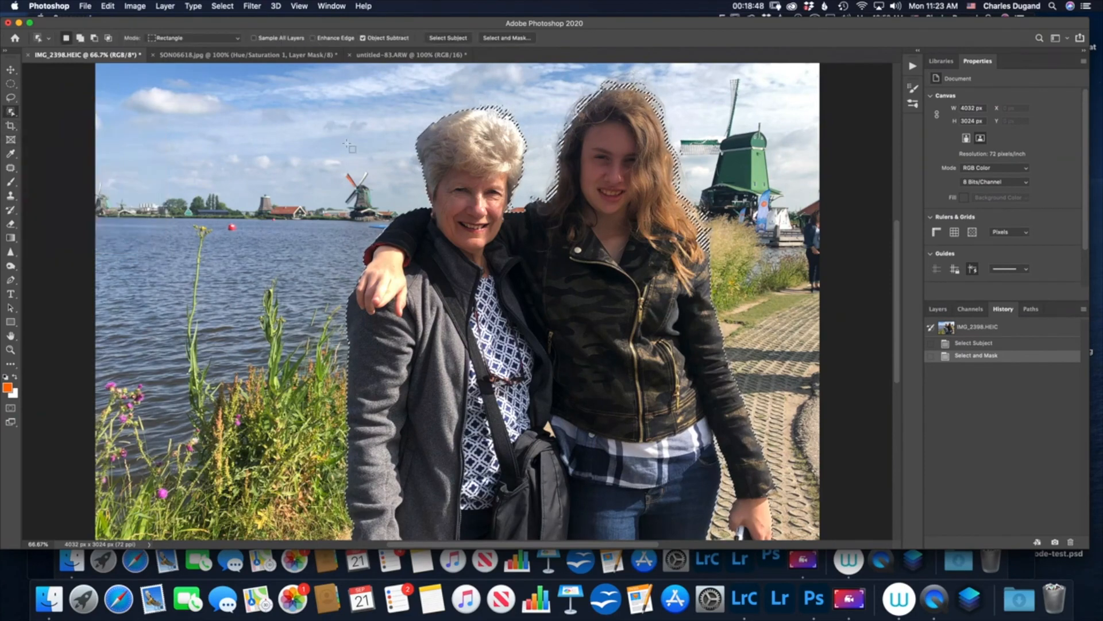
left_click_drag(337, 161, 381, 223)
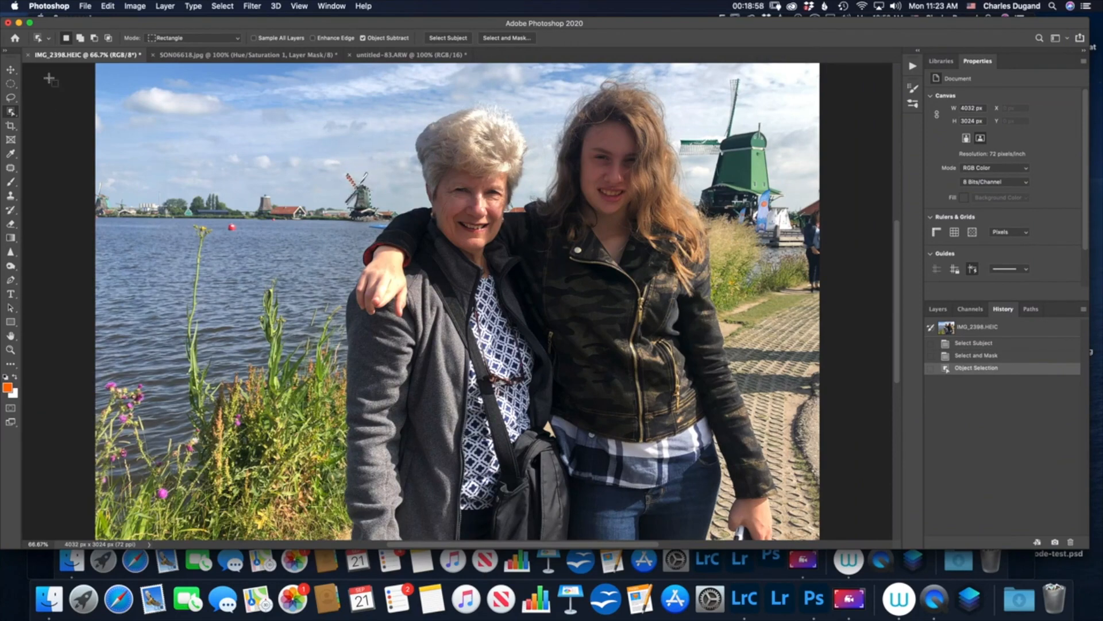
Fill the selected windmill using Content-Aware contents at 100% opacity in Normal mode.
left_click(108, 7)
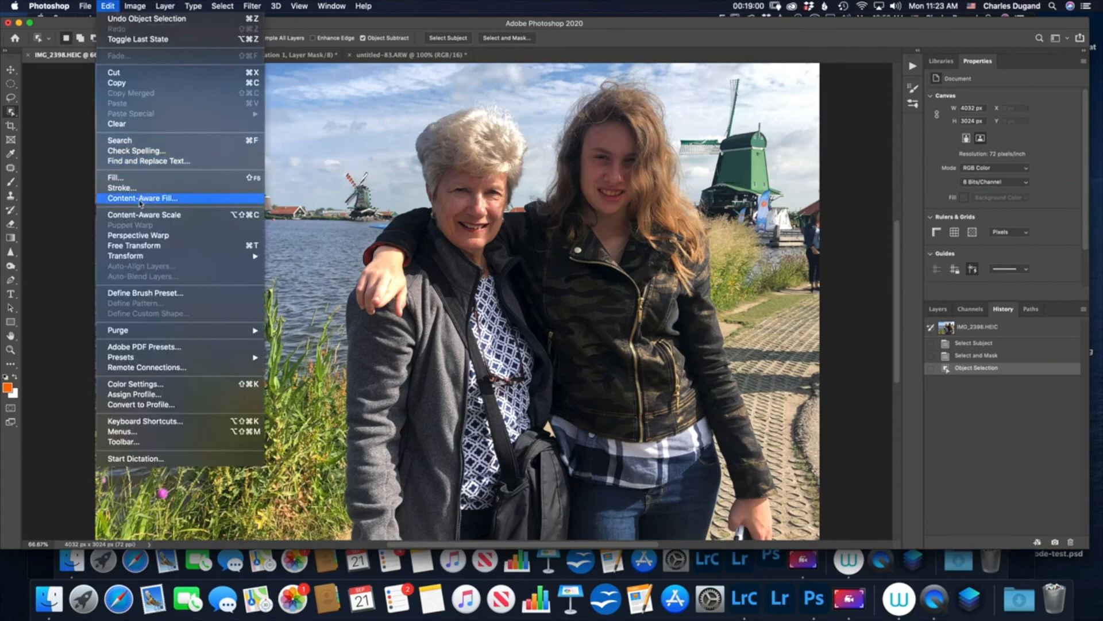
left_click(133, 181)
left_click(618, 137)
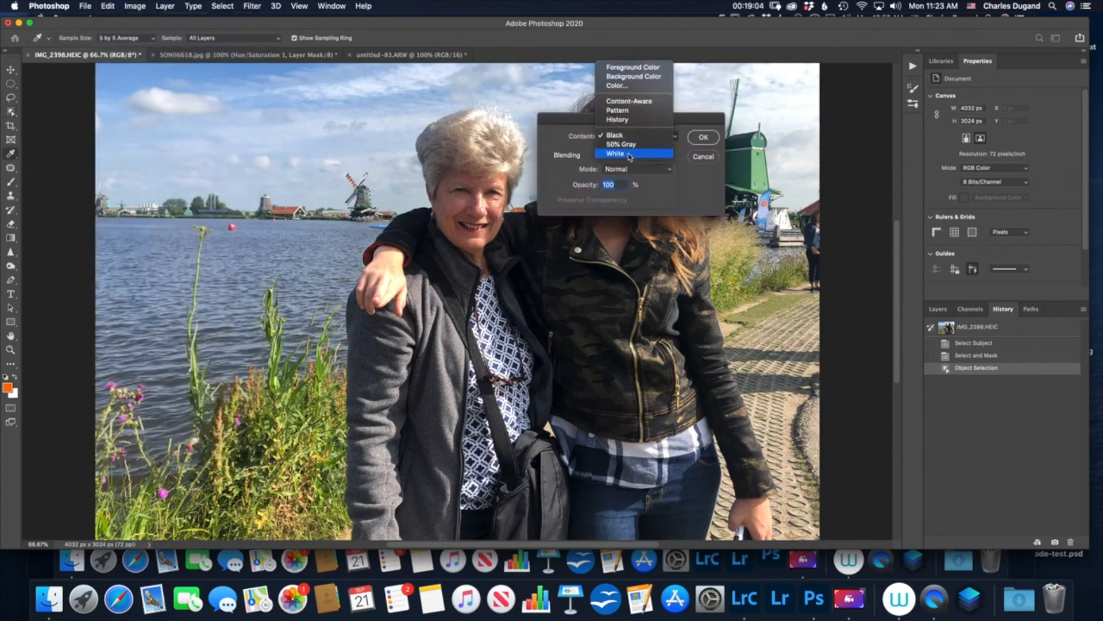
left_click(633, 102)
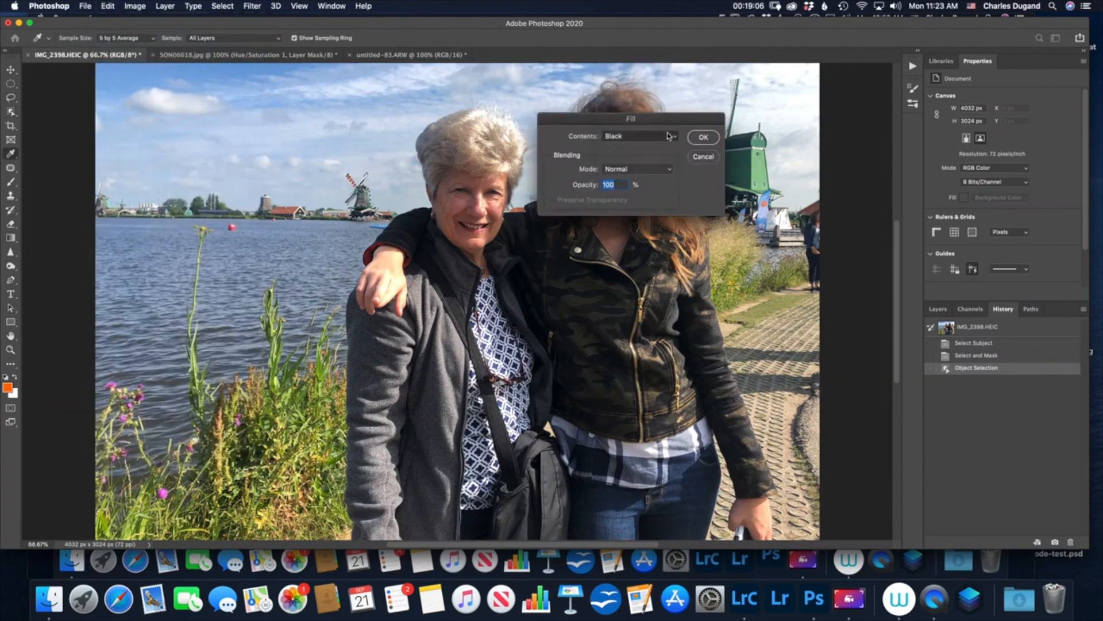
left_click(701, 143)
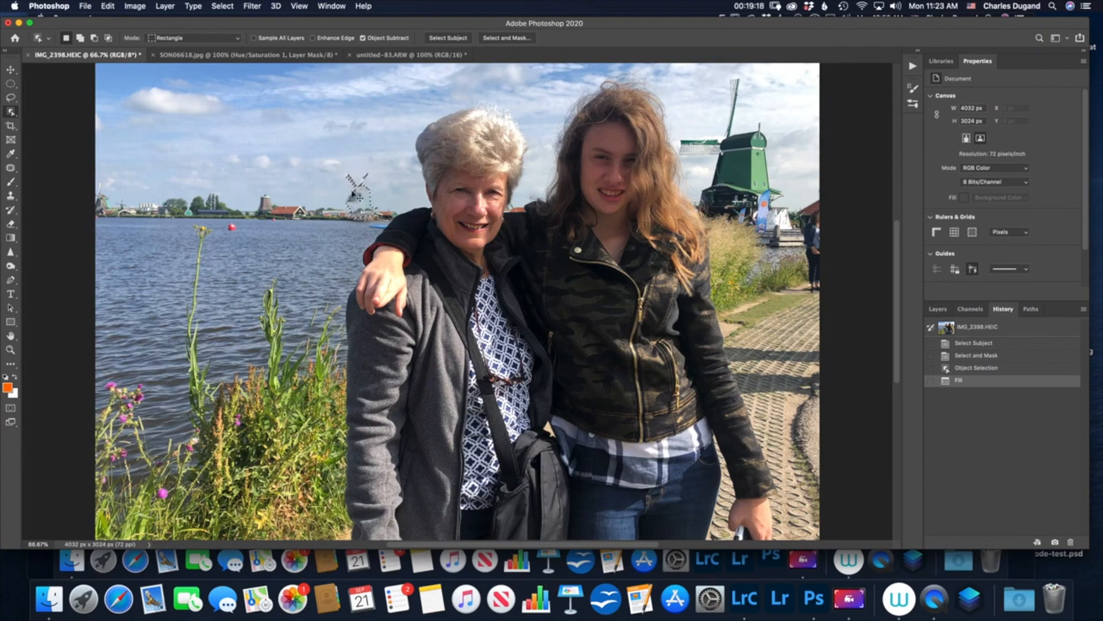
Revert the photo to its opening history snapshot, discarding the selections and the windmill fill.
left_click(954, 327)
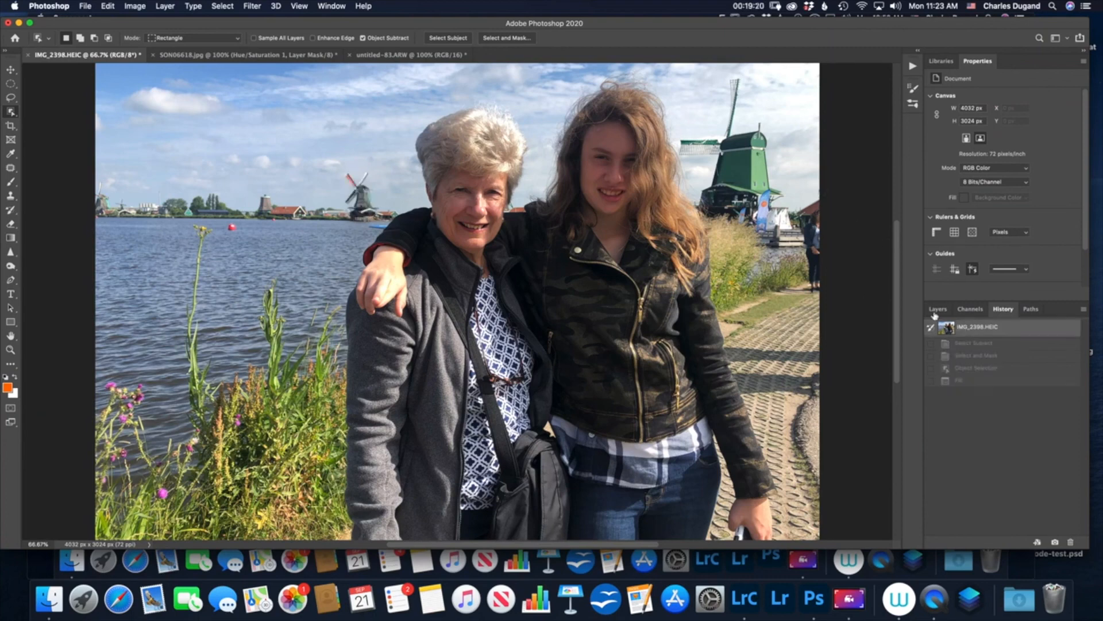
Select the distant windmill across the water with the Object Selection tool and expand the selection by 10 pixels.
left_click_drag(333, 166, 385, 228)
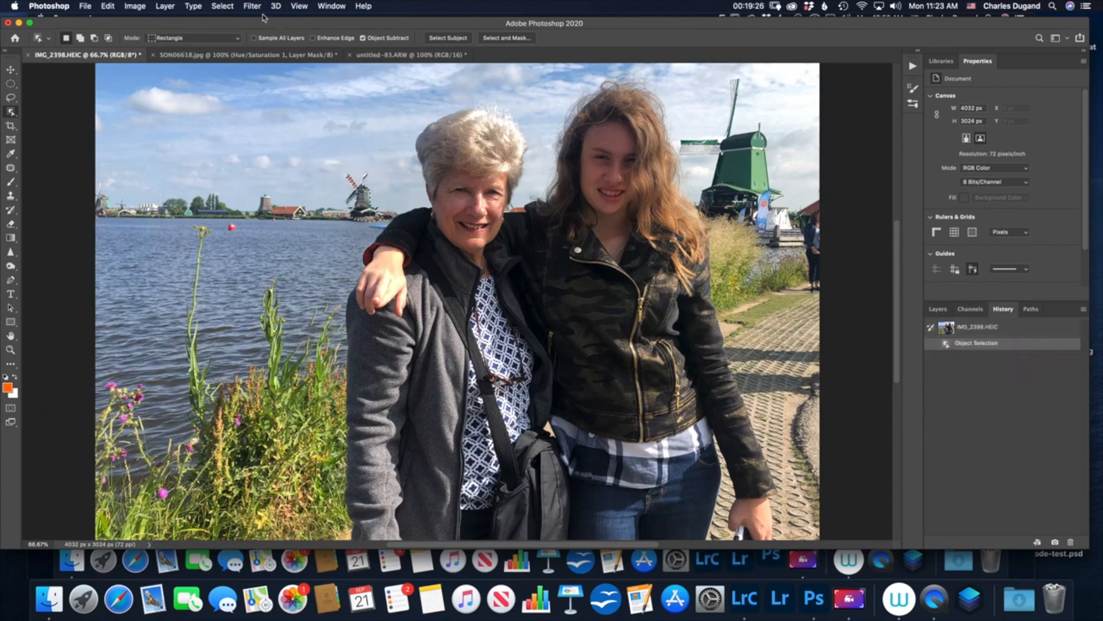
left_click(221, 6)
mouse_move(322, 161)
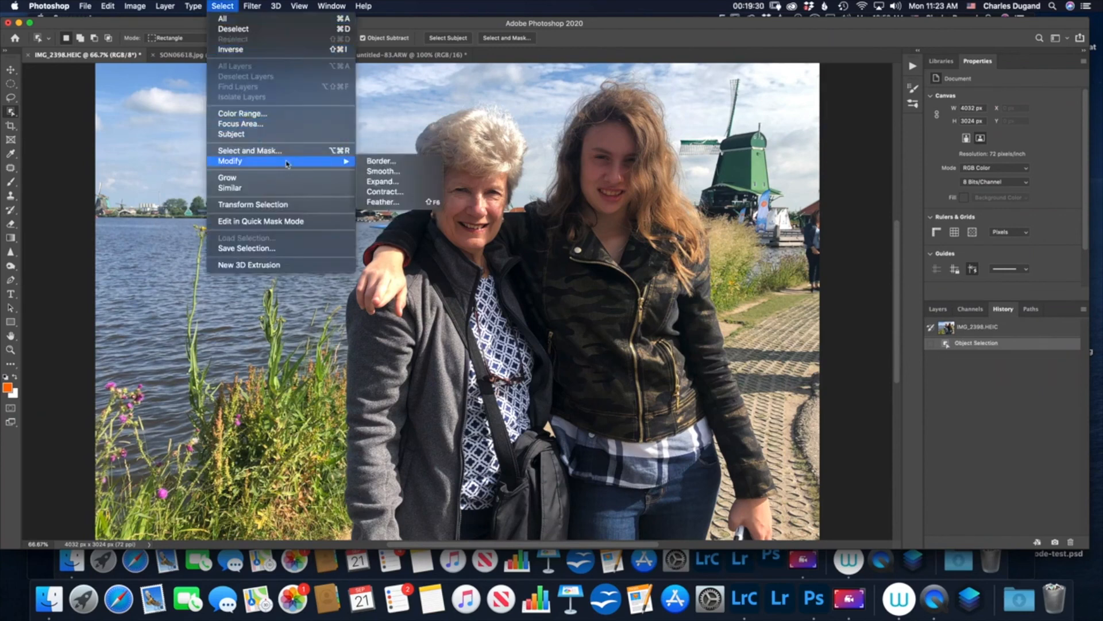
left_click(395, 182)
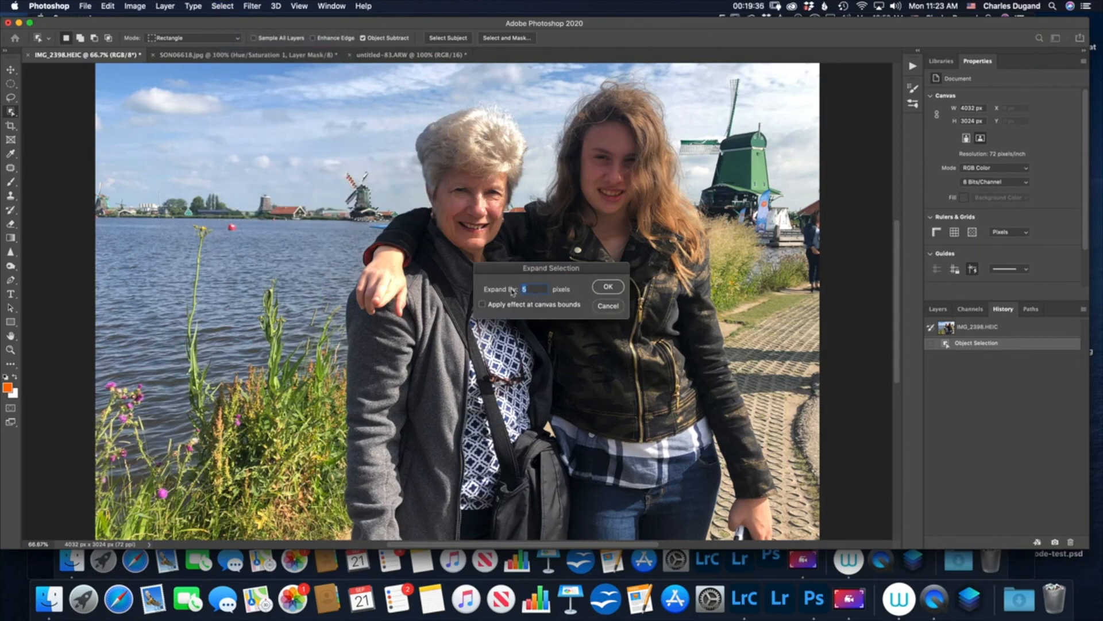
type("10")
left_click(605, 287)
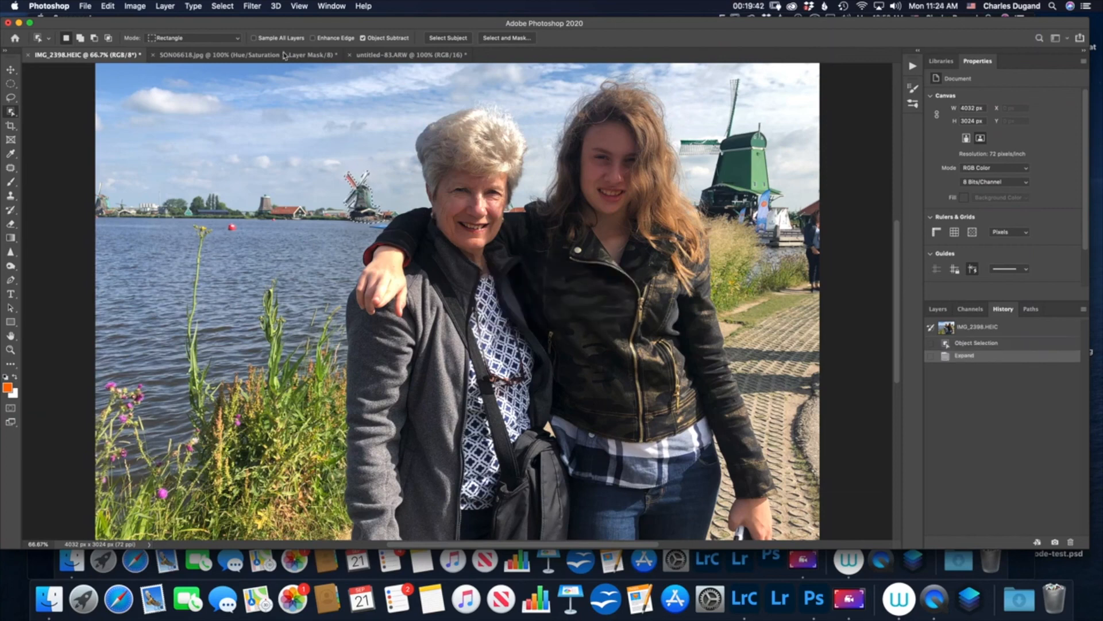
Remove the windmill by filling the expanded selection with Content-Aware Fill, and deselect.
left_click(113, 7)
left_click(143, 177)
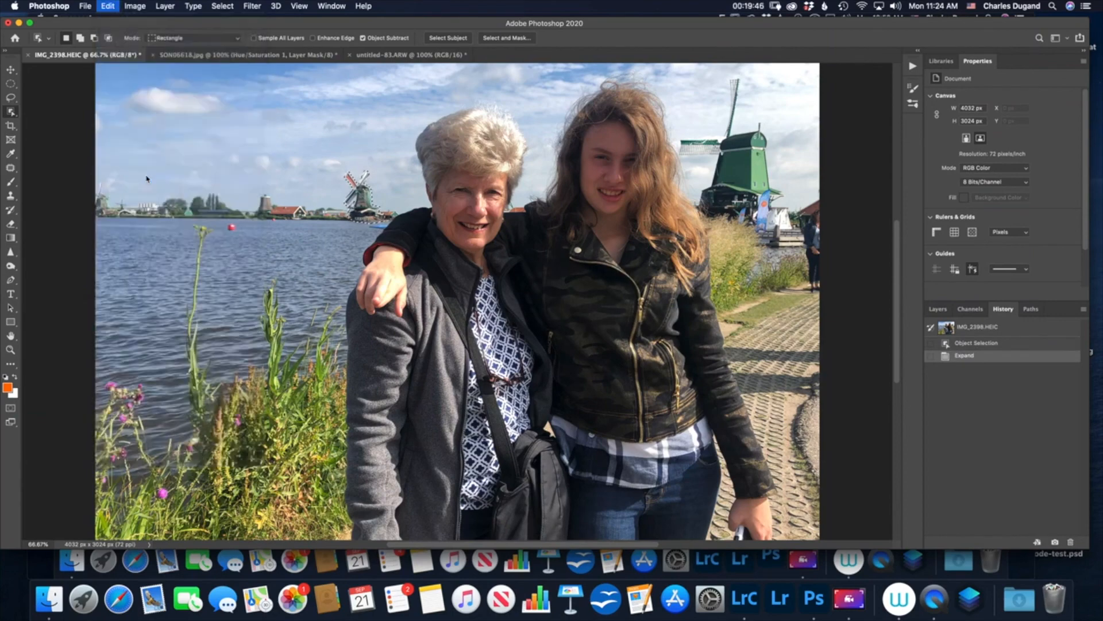
left_click(712, 138)
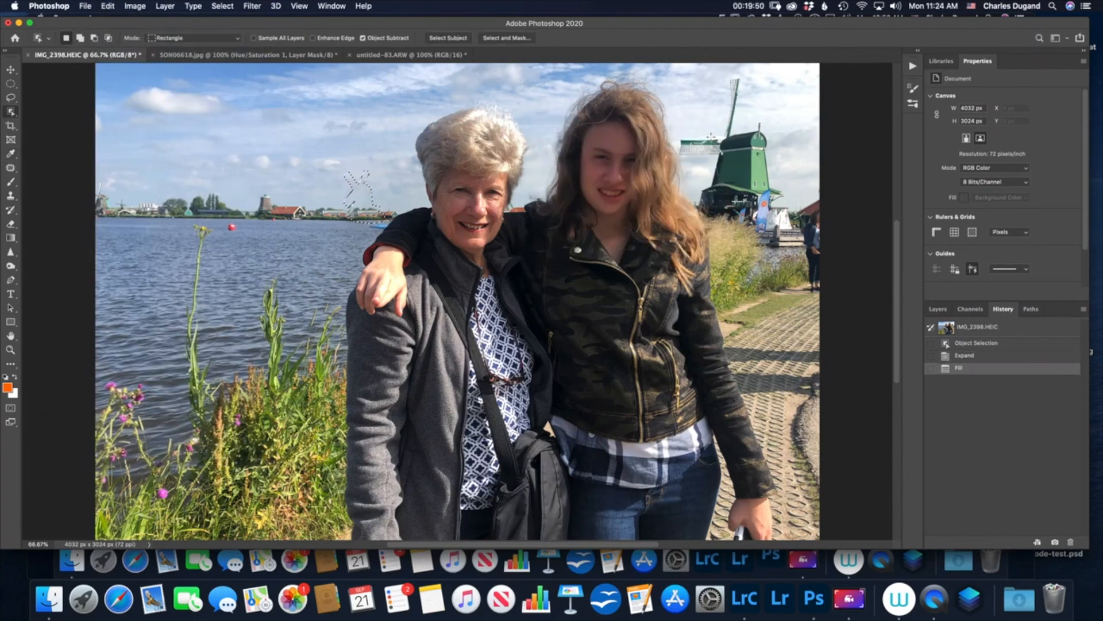
key("super+d")
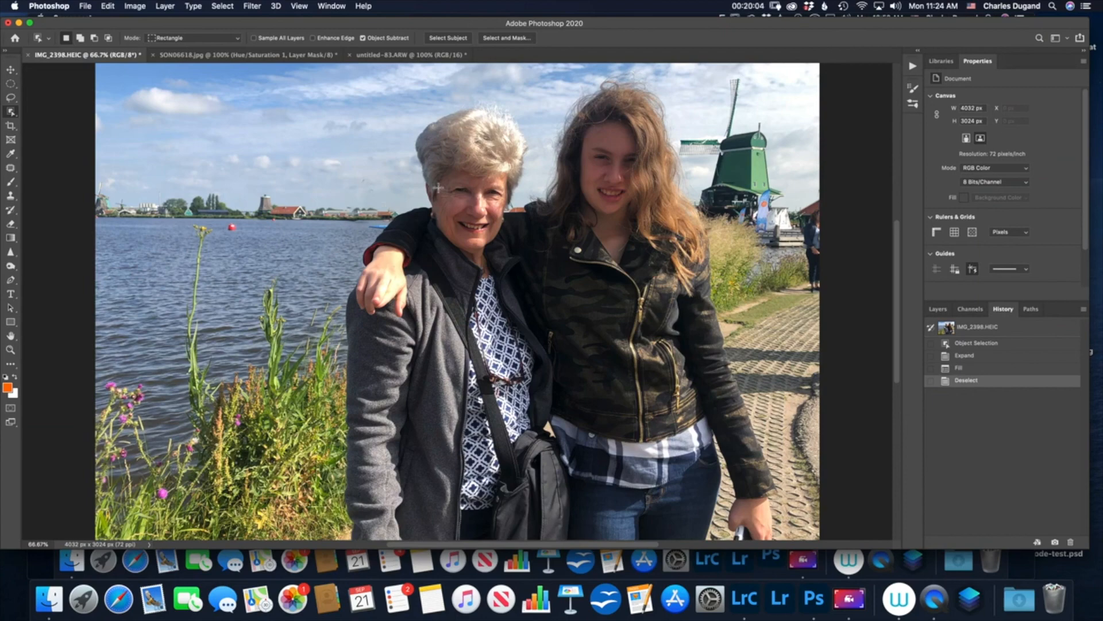
left_click(757, 9)
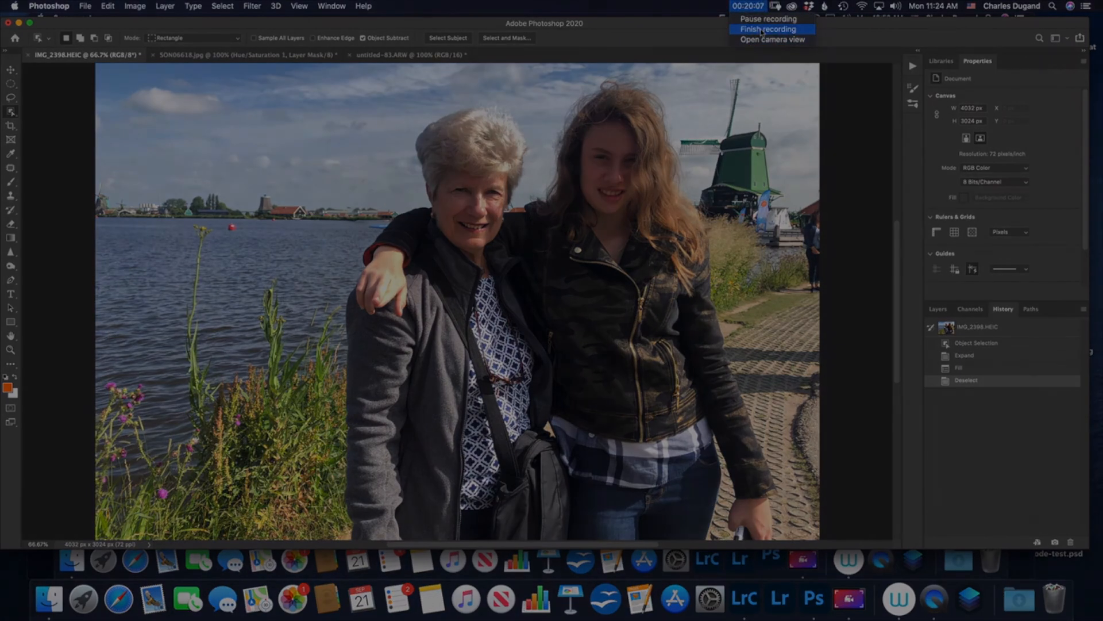